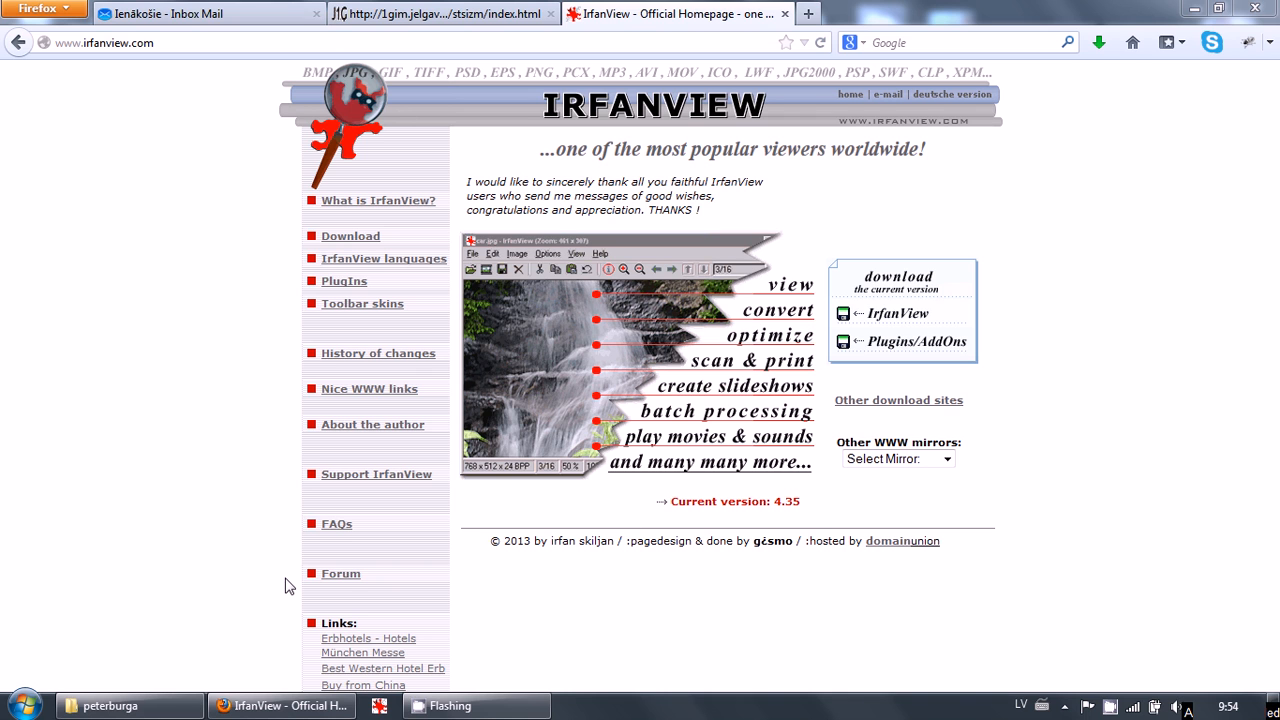
Open photo IMG_9464 from the peterburga folder in IrfanView
click(140, 712)
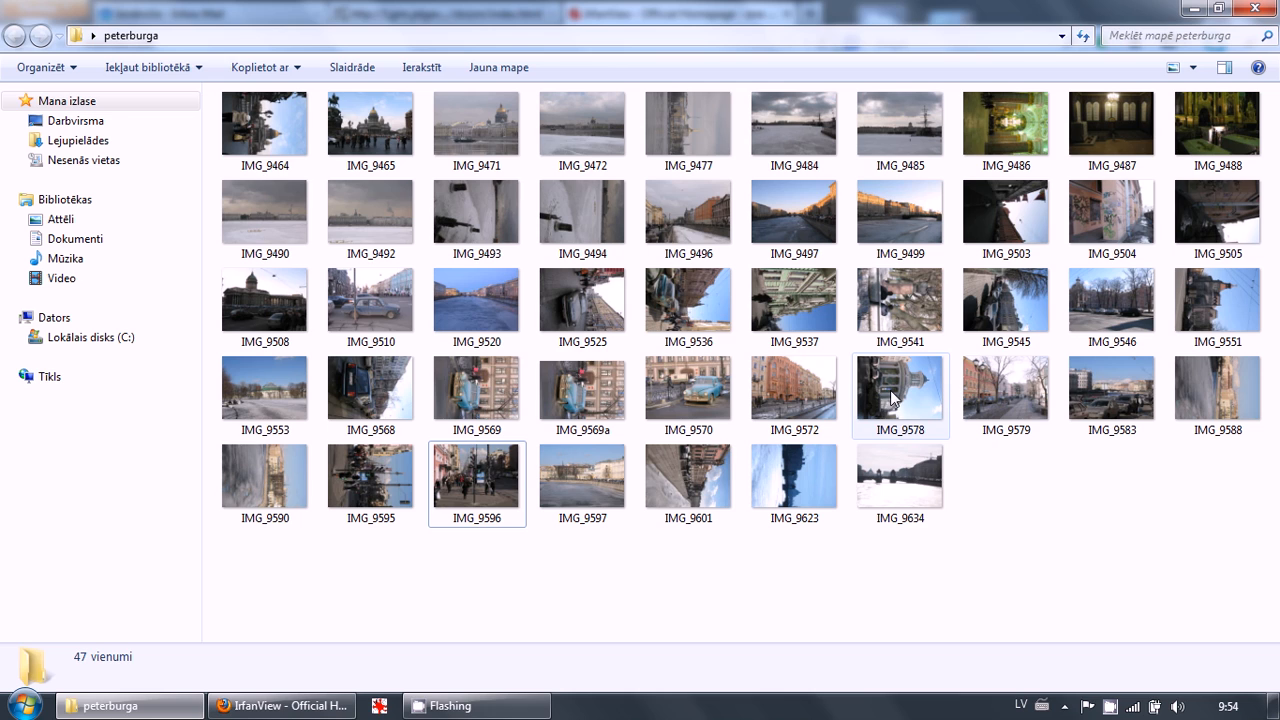
mouse_move(893, 397)
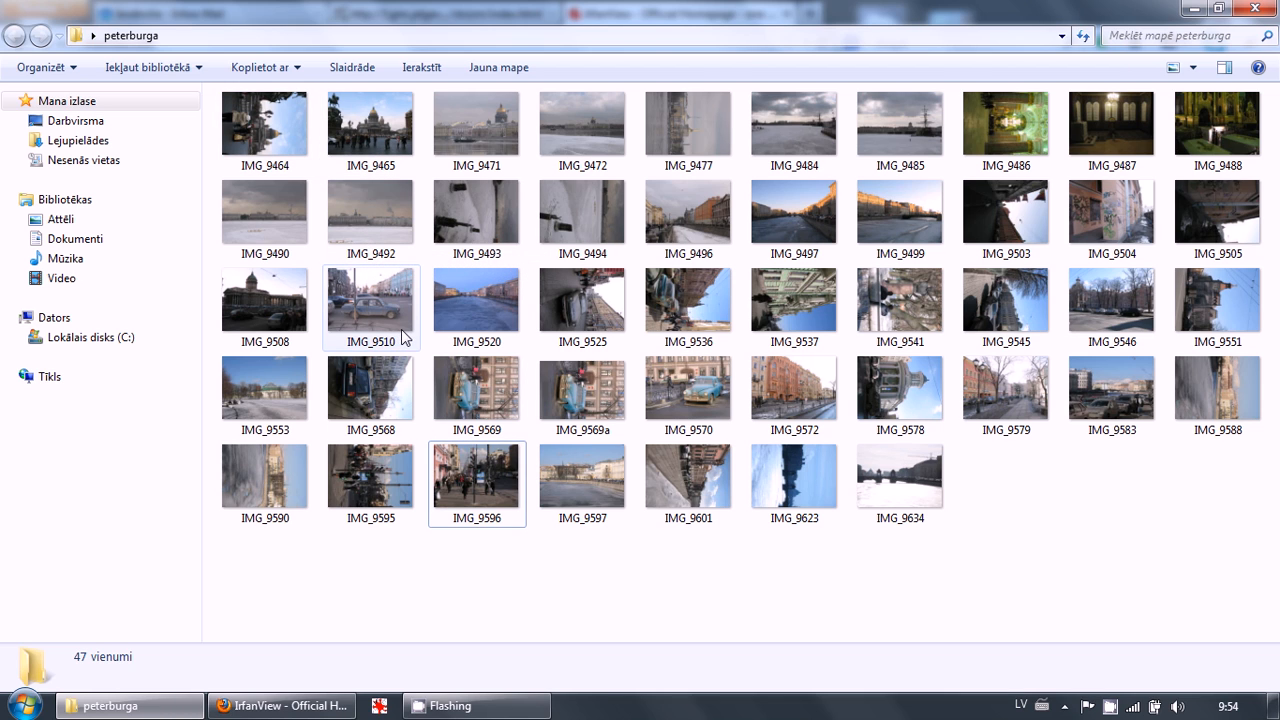
mouse_move(404, 337)
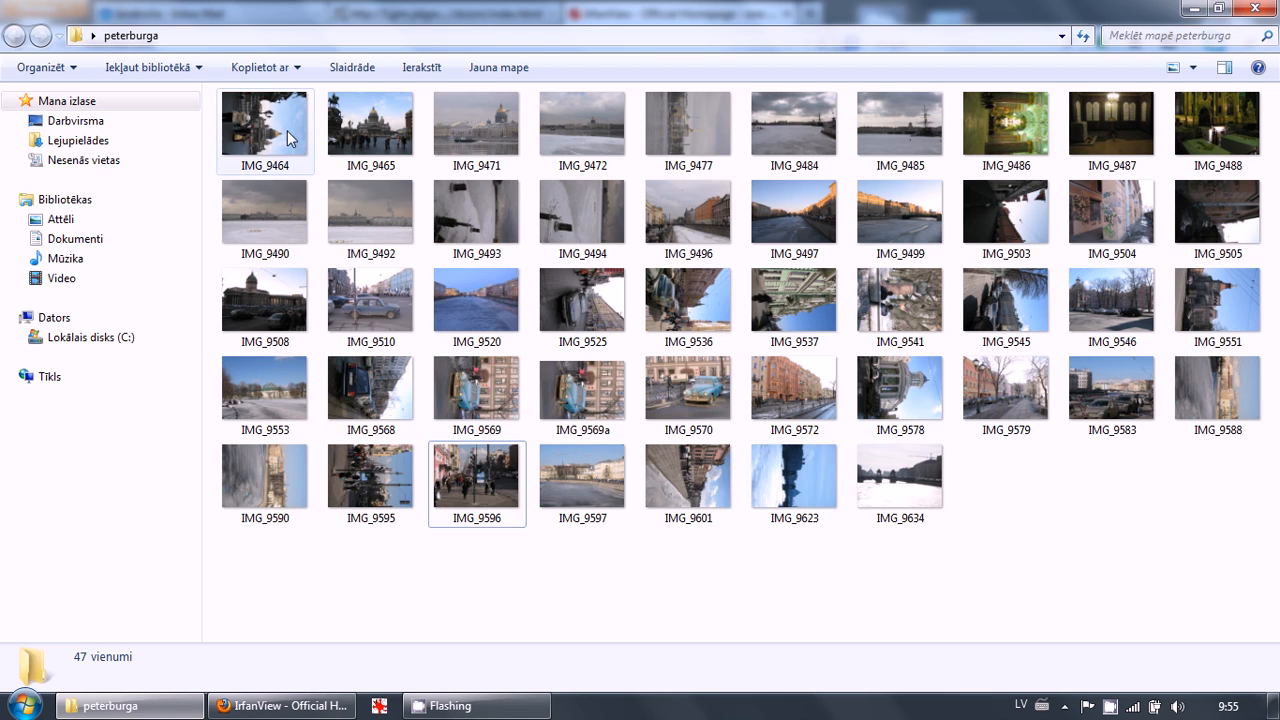
mouse_move(282, 133)
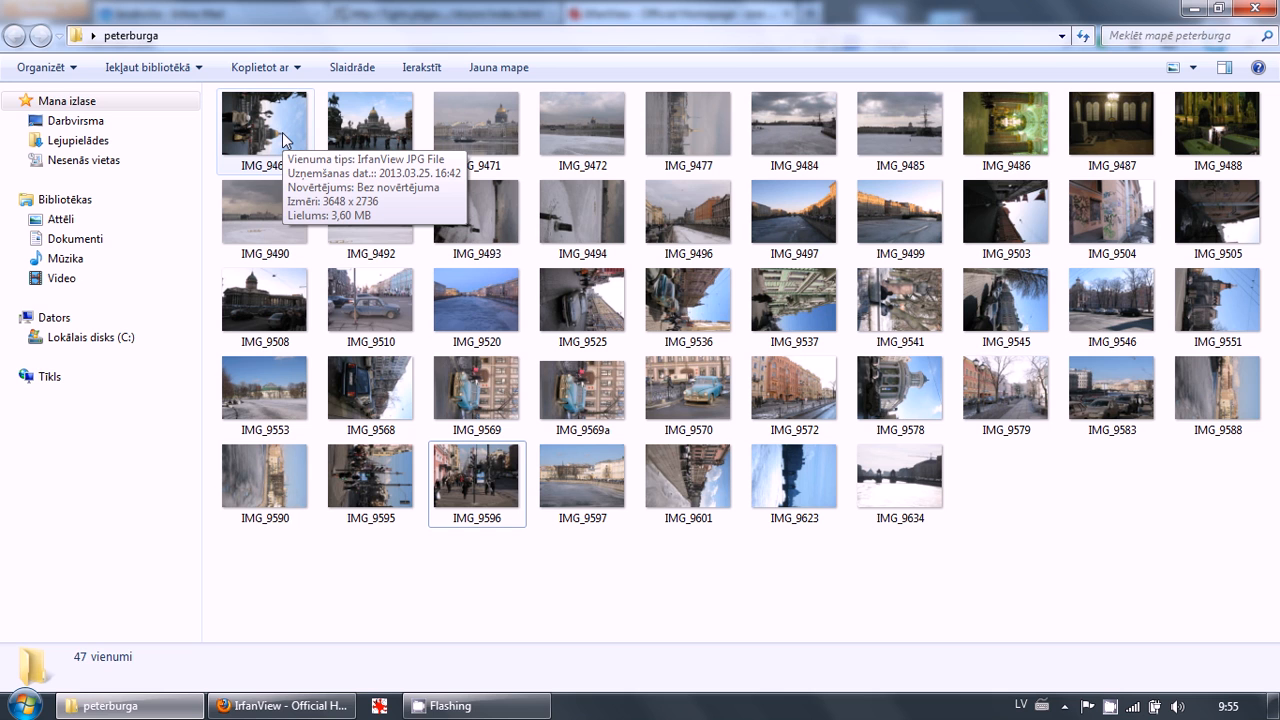
double_click(280, 133)
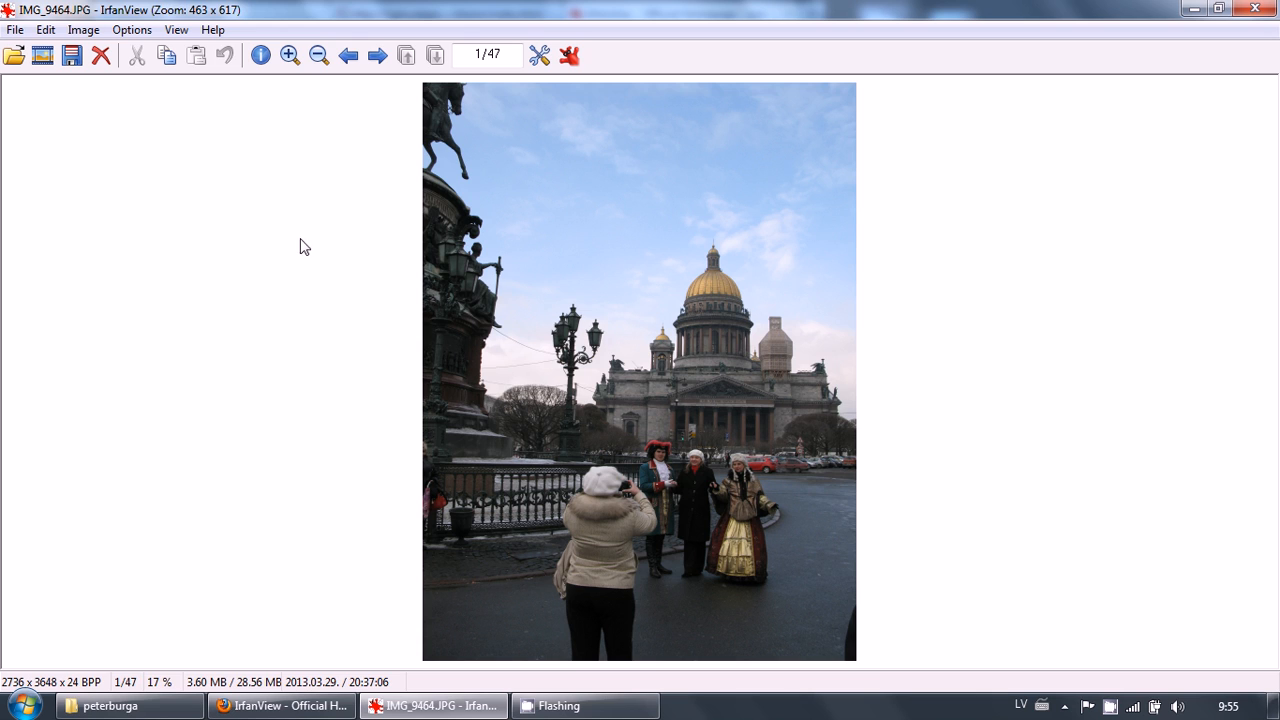
Open the print preview and try landscape orientation and original size, returning to portrait and best fit to page
click(9, 33)
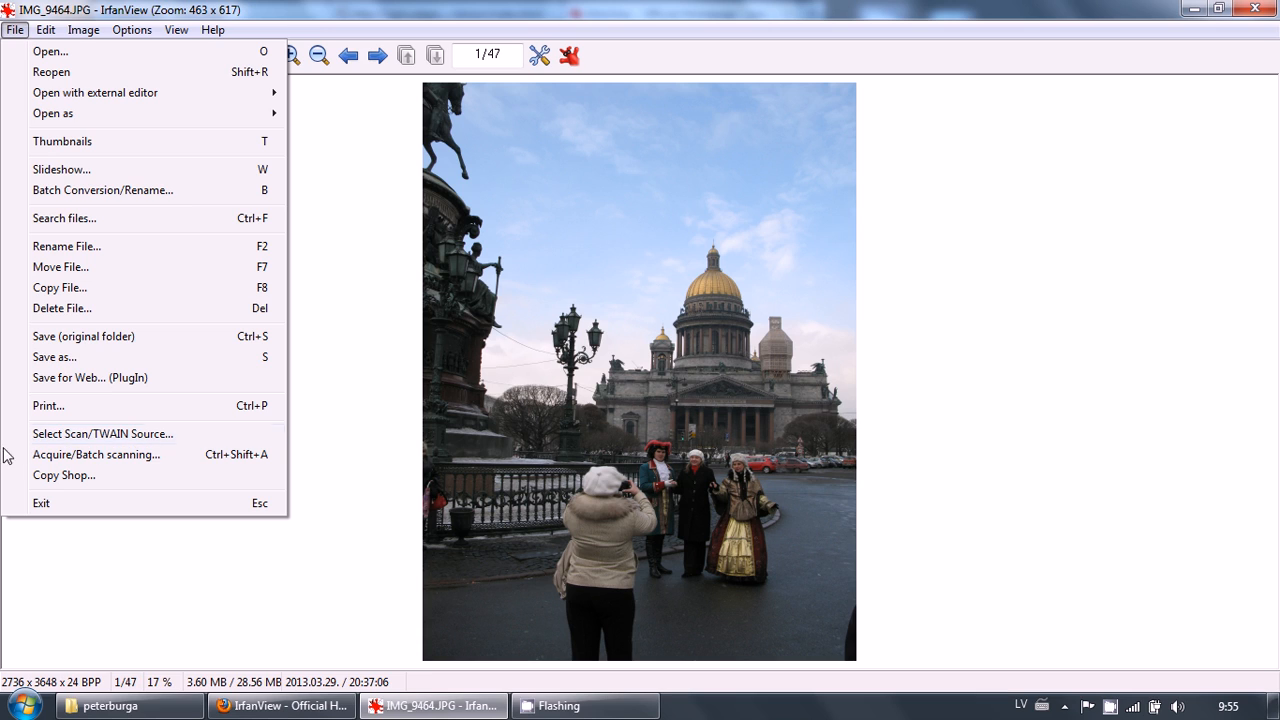
click(76, 405)
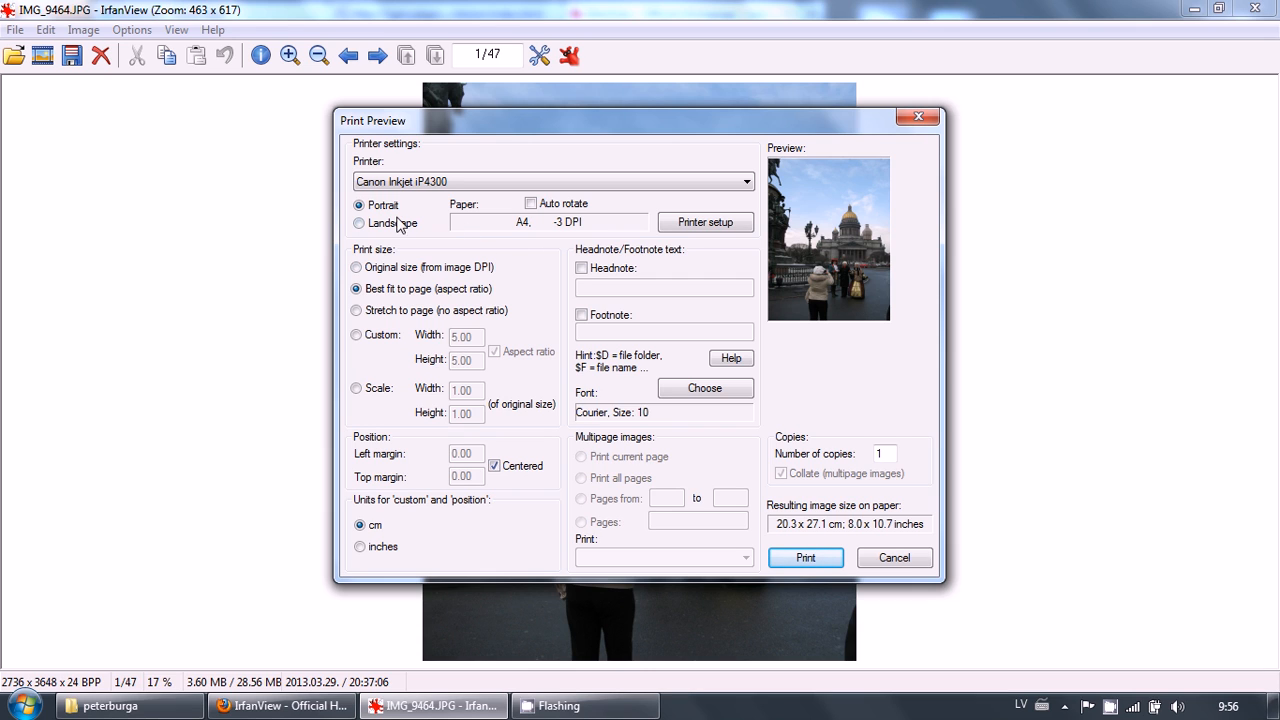
click(372, 226)
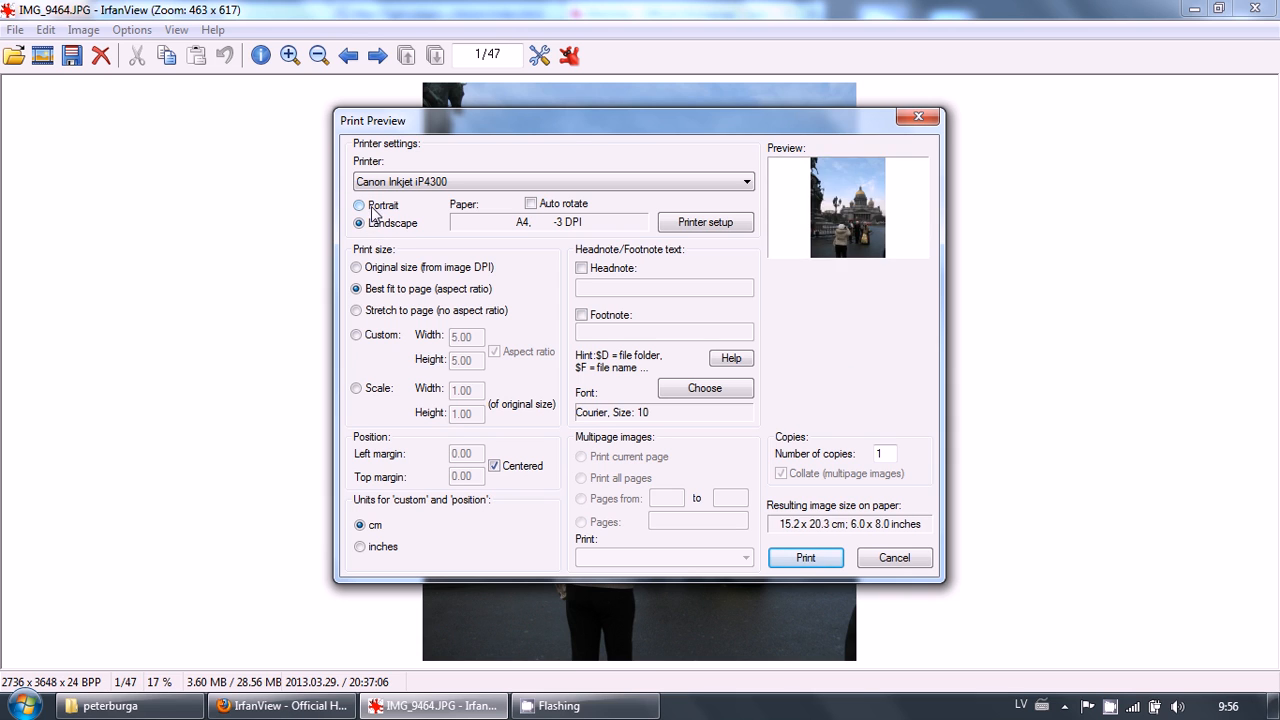
click(360, 205)
click(366, 222)
click(360, 206)
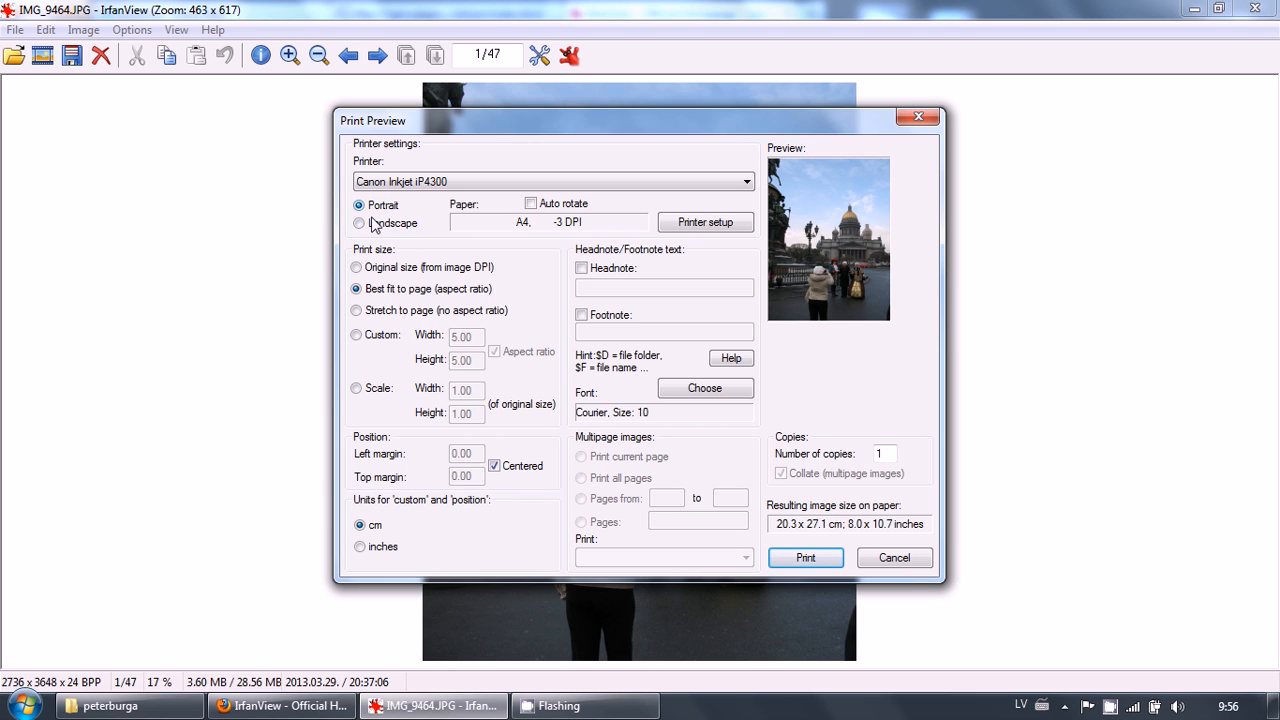
click(362, 224)
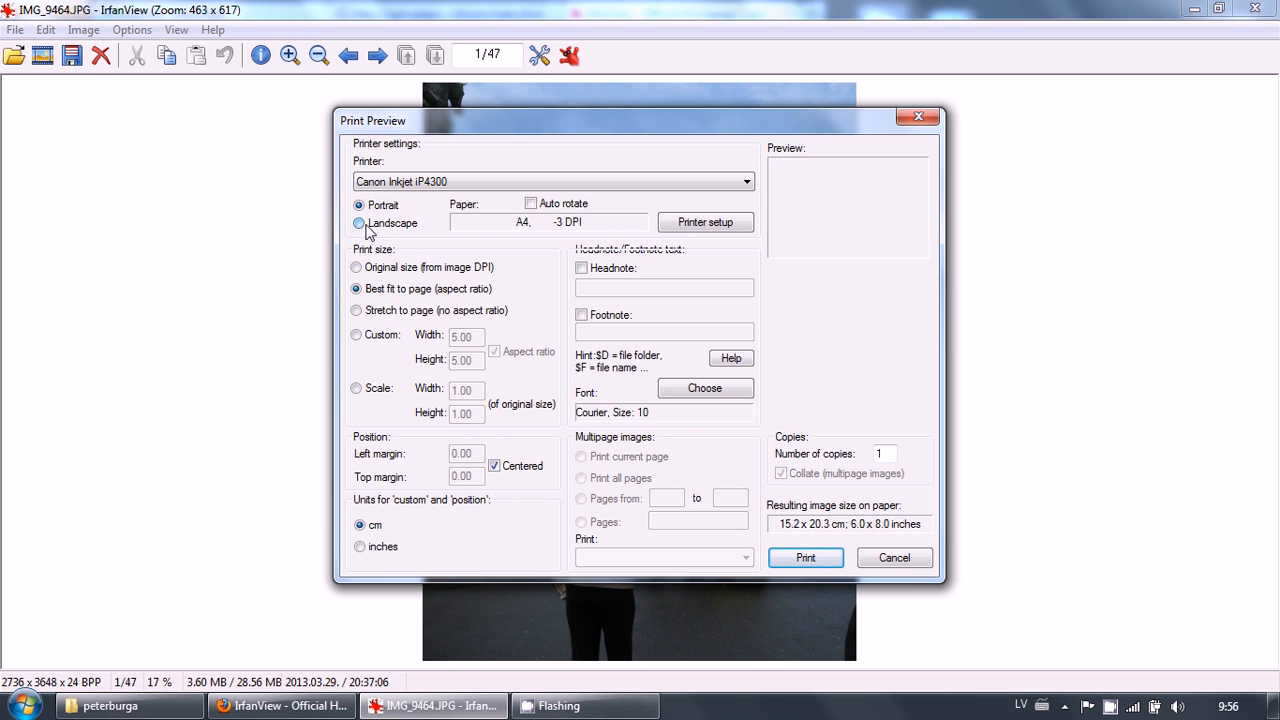
click(369, 207)
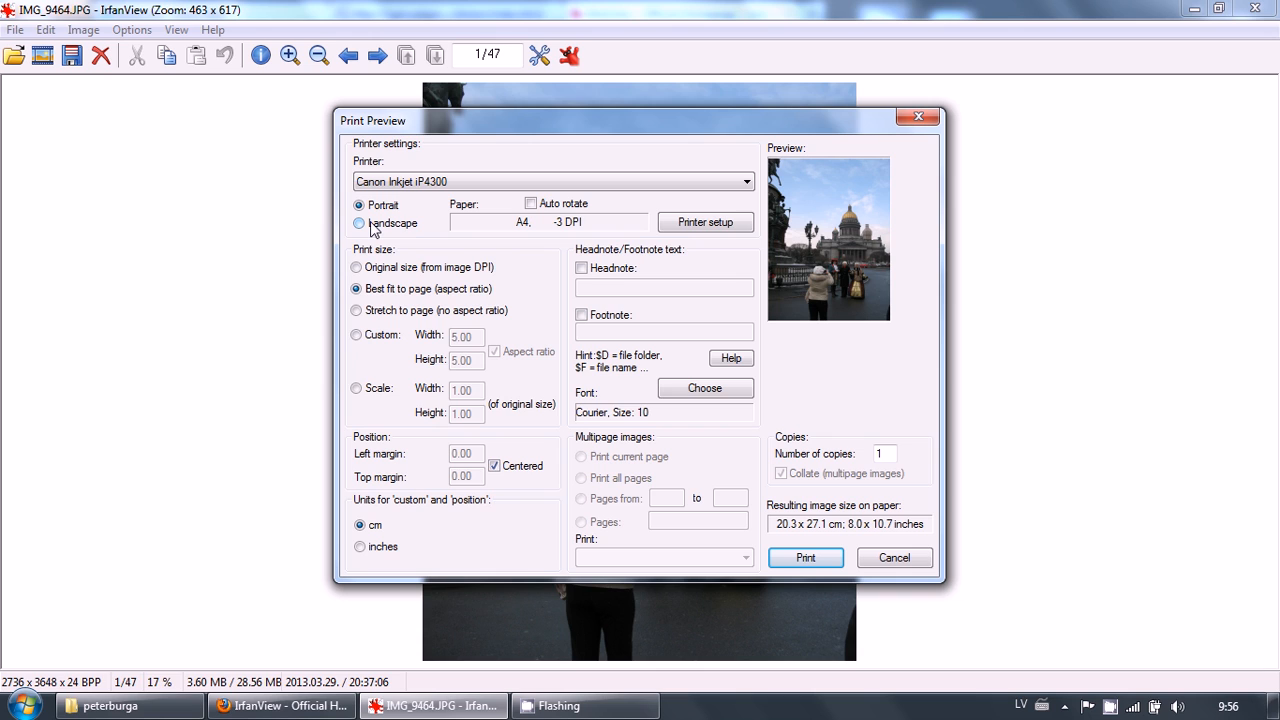
click(370, 270)
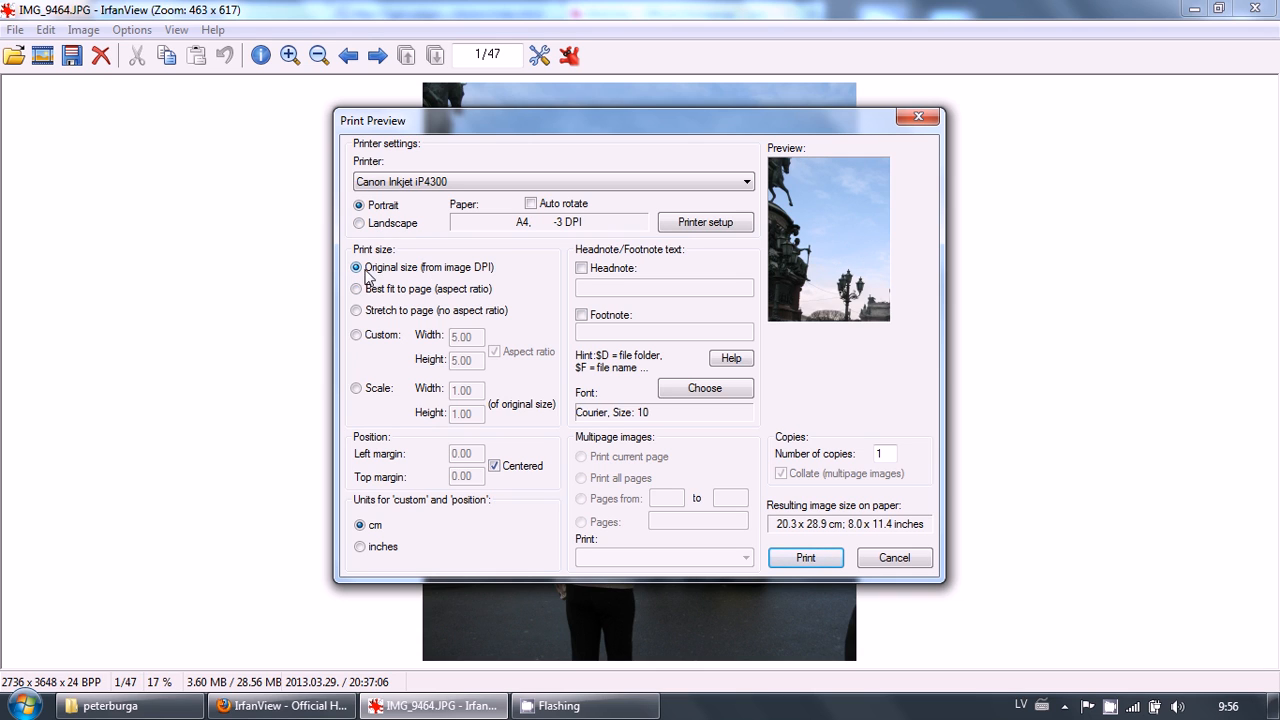
click(372, 290)
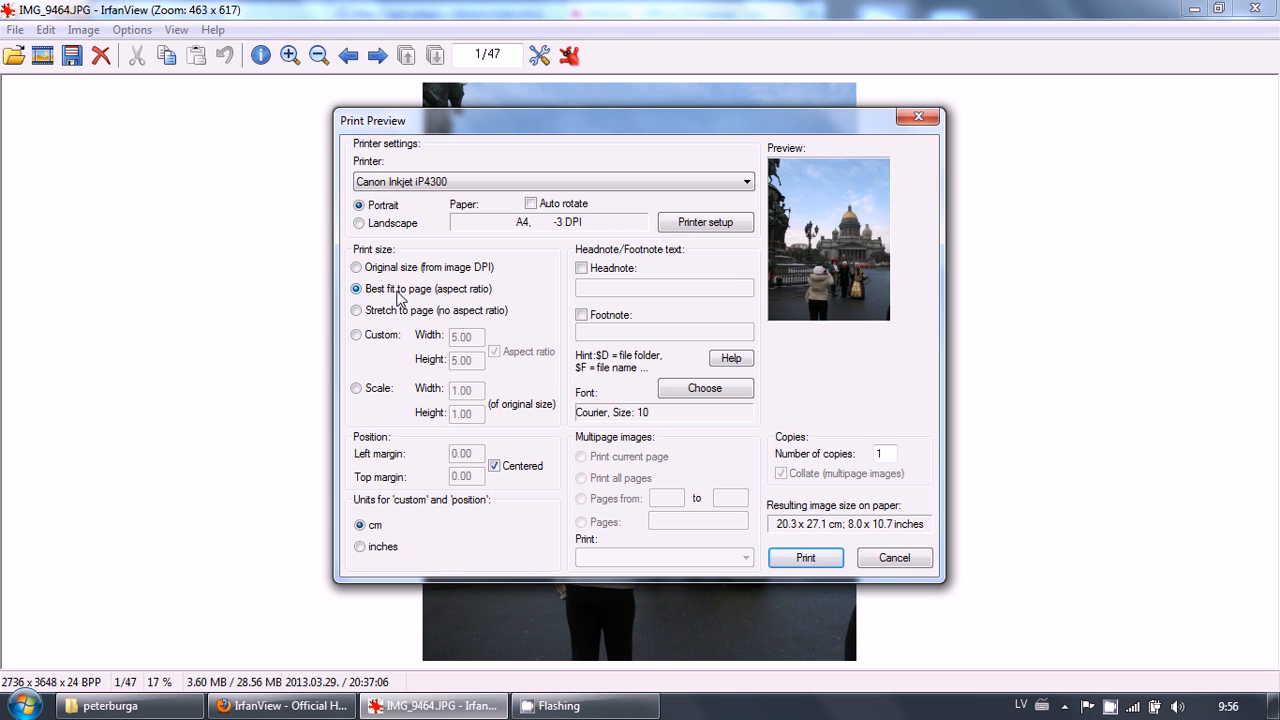
Set a custom print size with a width of 15.75 cm, keeping the aspect ratio
click(373, 341)
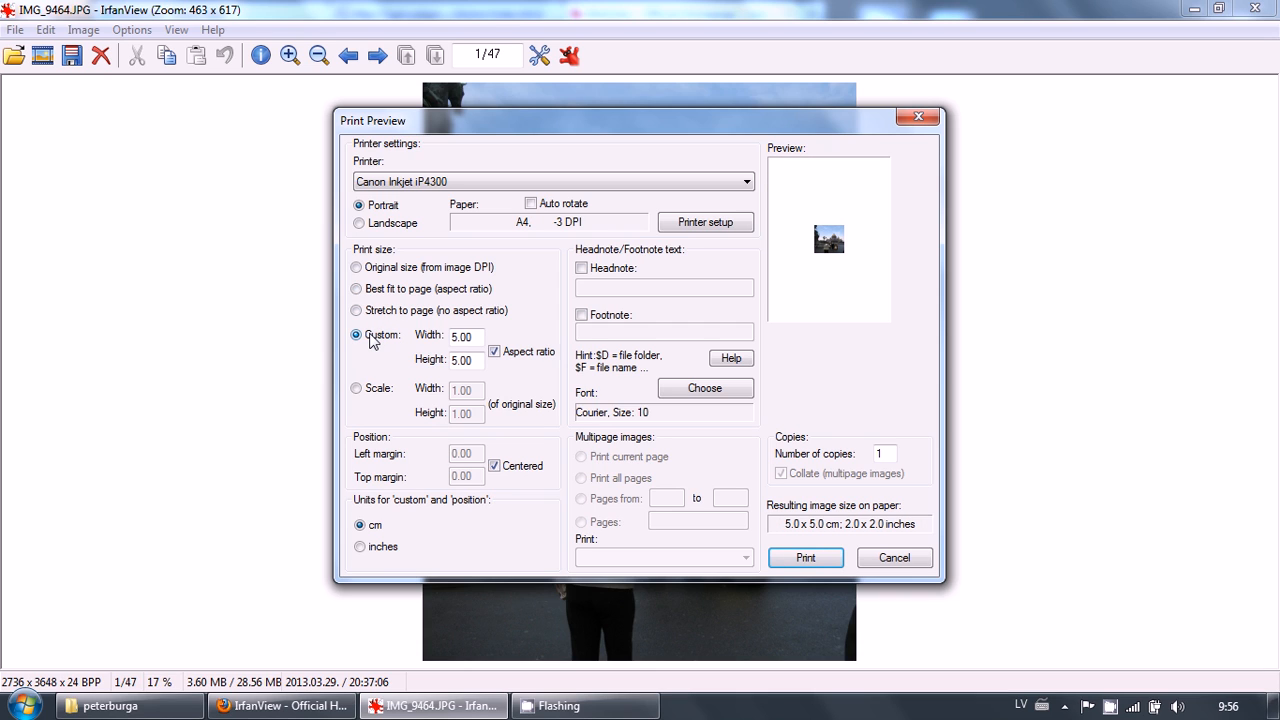
double_click(456, 338)
text(3.75)
text(15)
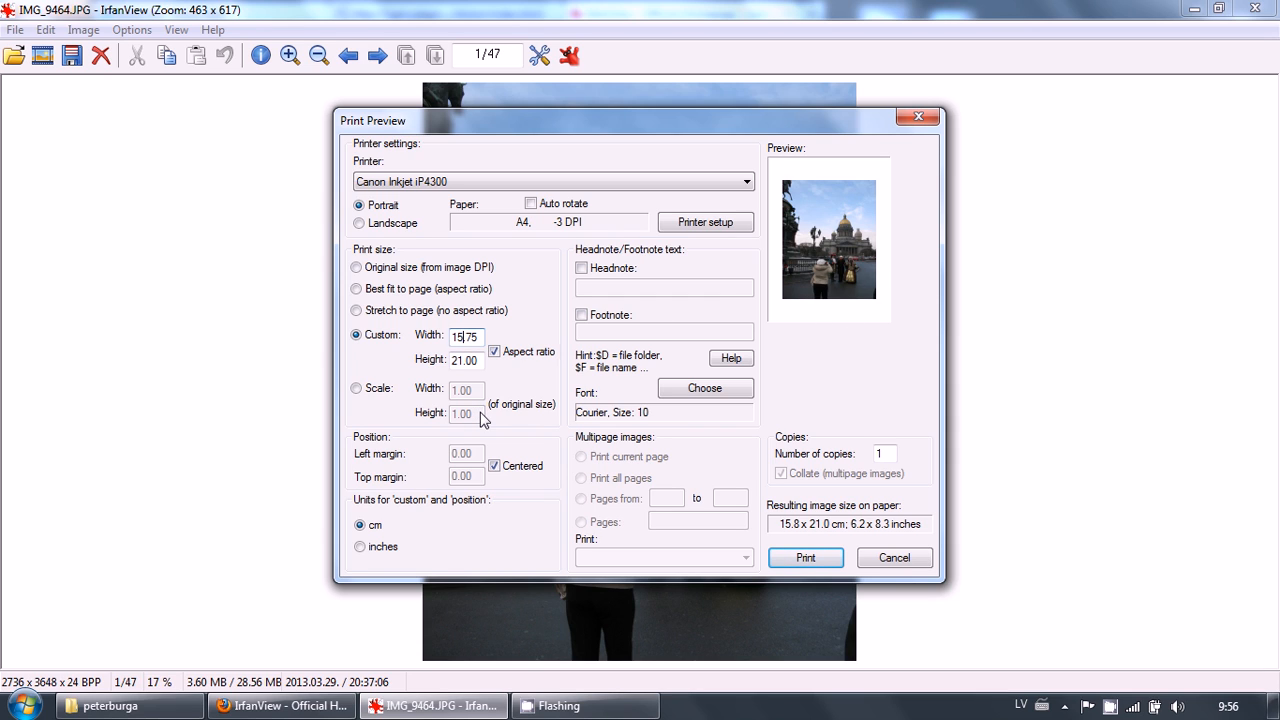
Enable the footnote option and cancel the print preview
click(582, 316)
click(599, 334)
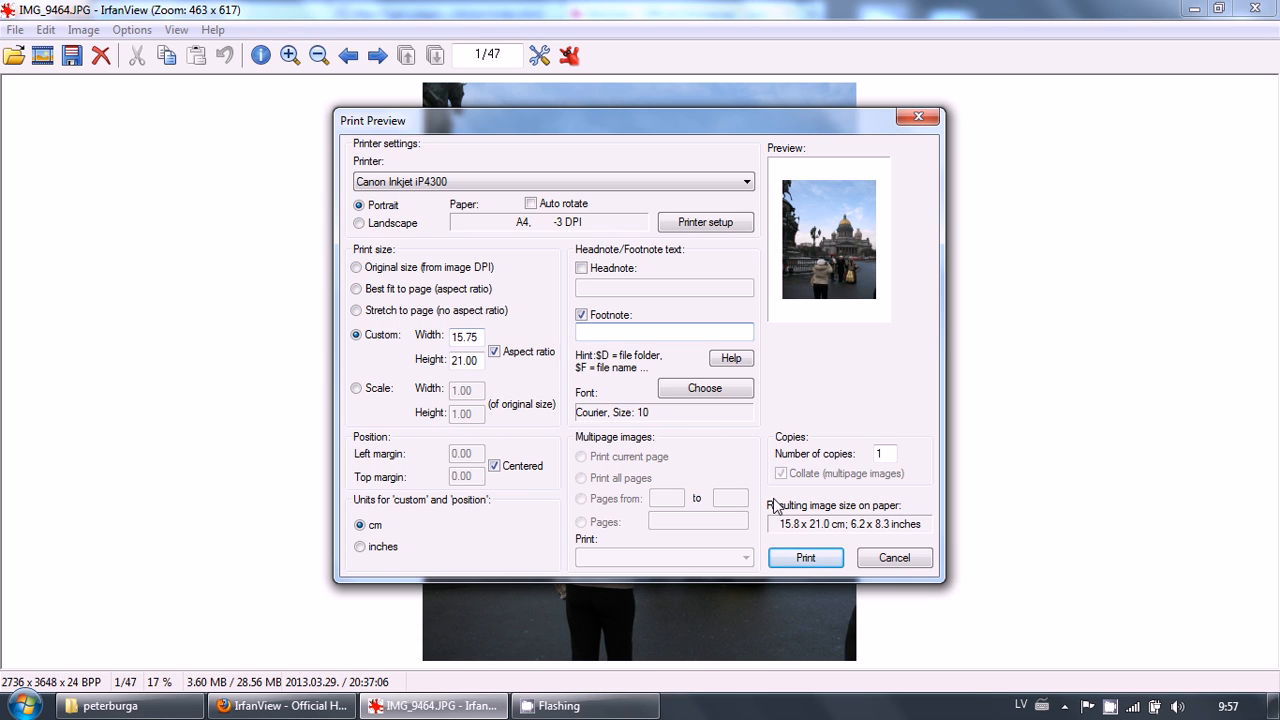
click(884, 562)
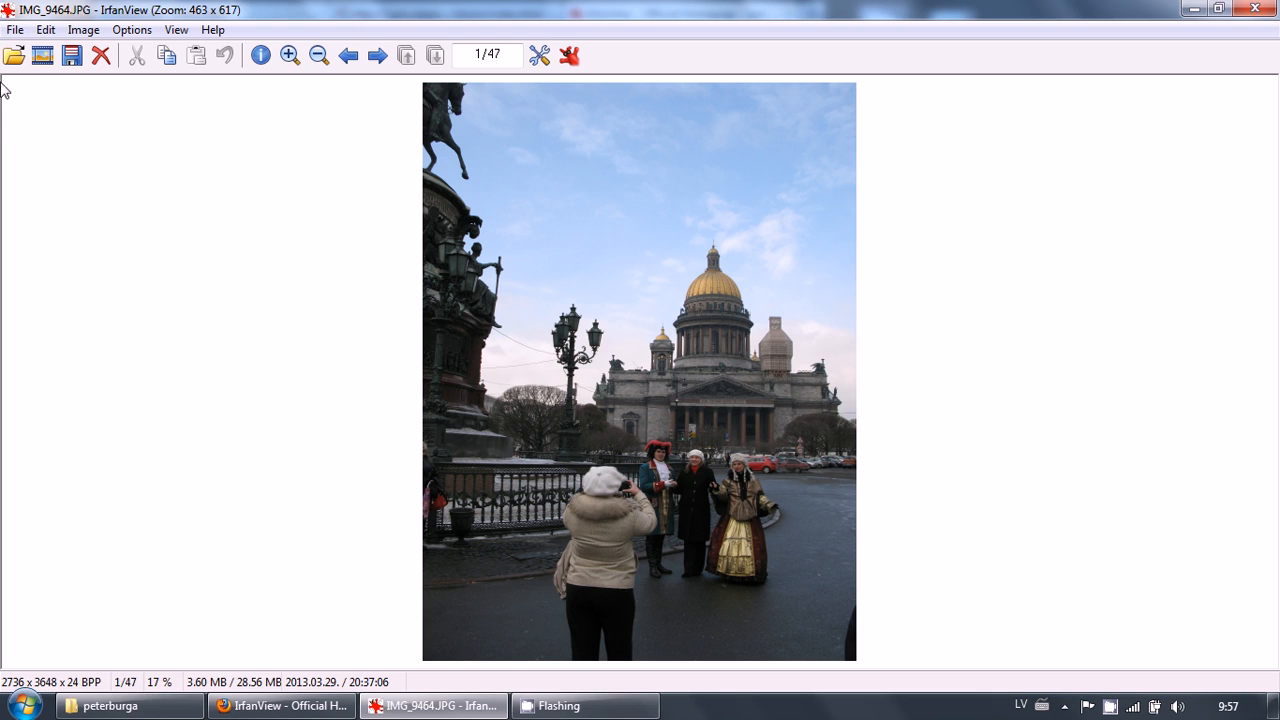
Open the Slideshow dialog and add all images from the peterburga folder to the slideshow
click(16, 30)
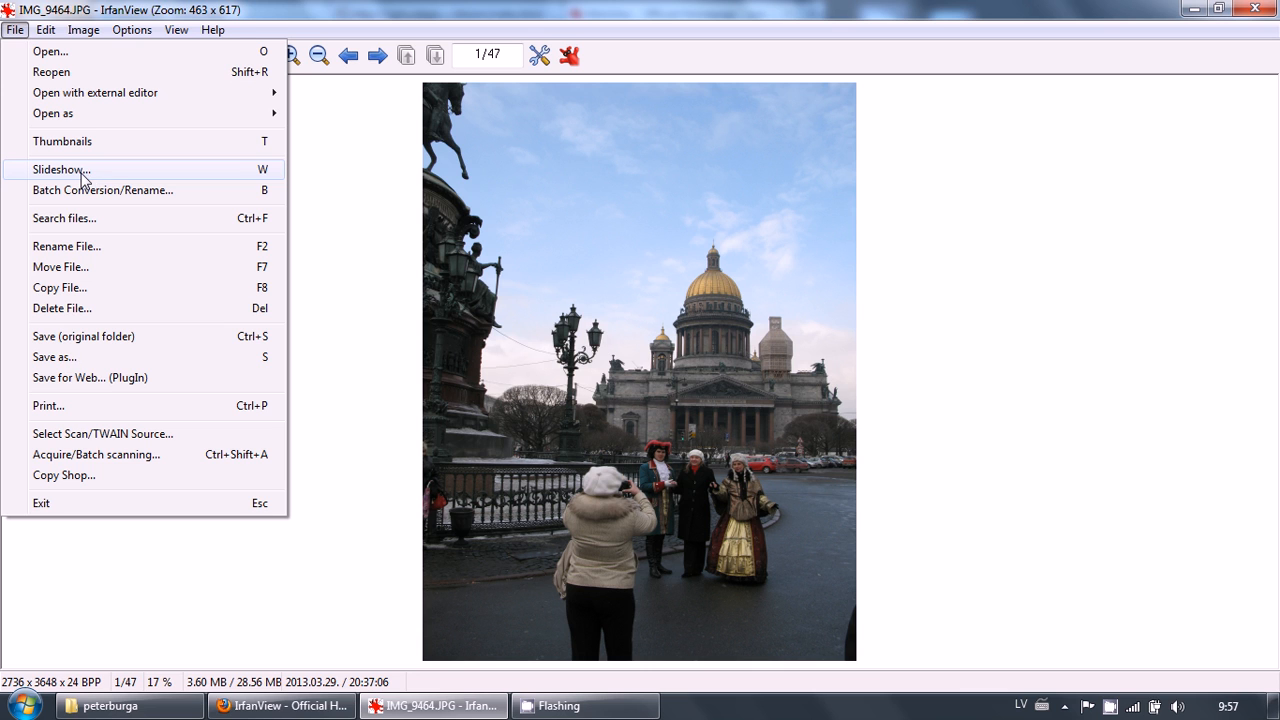
click(84, 176)
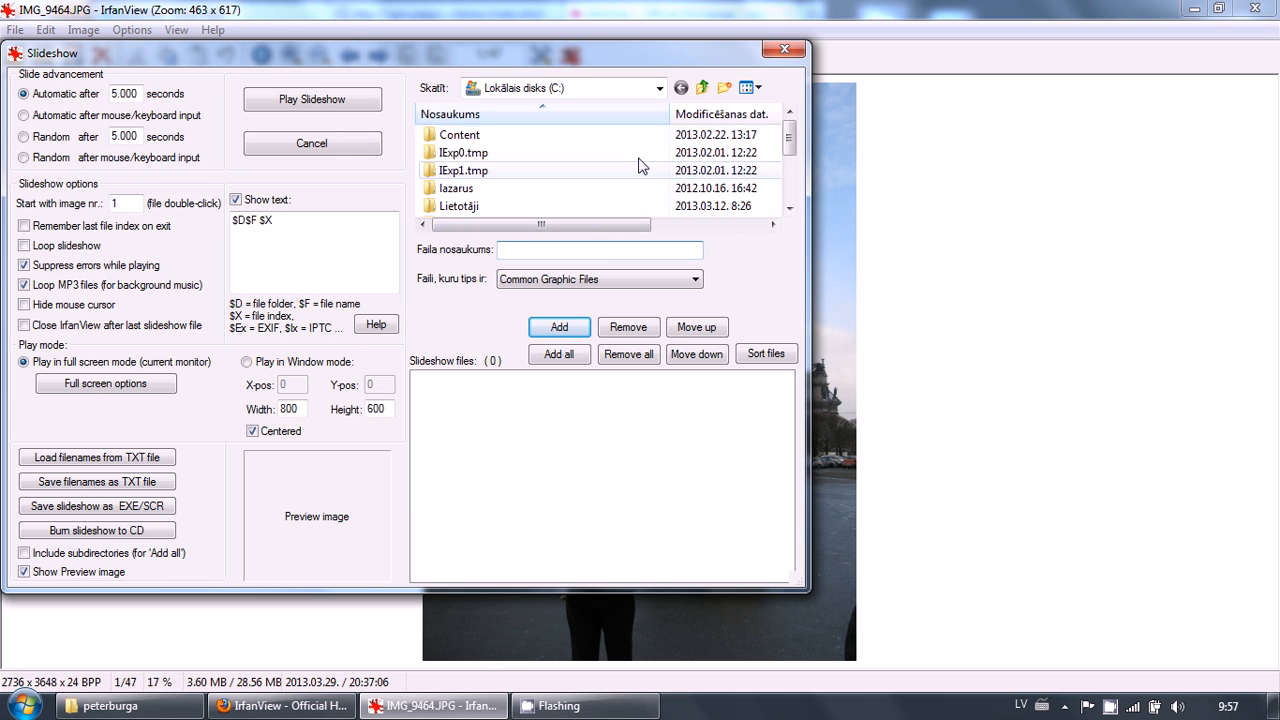
click(560, 88)
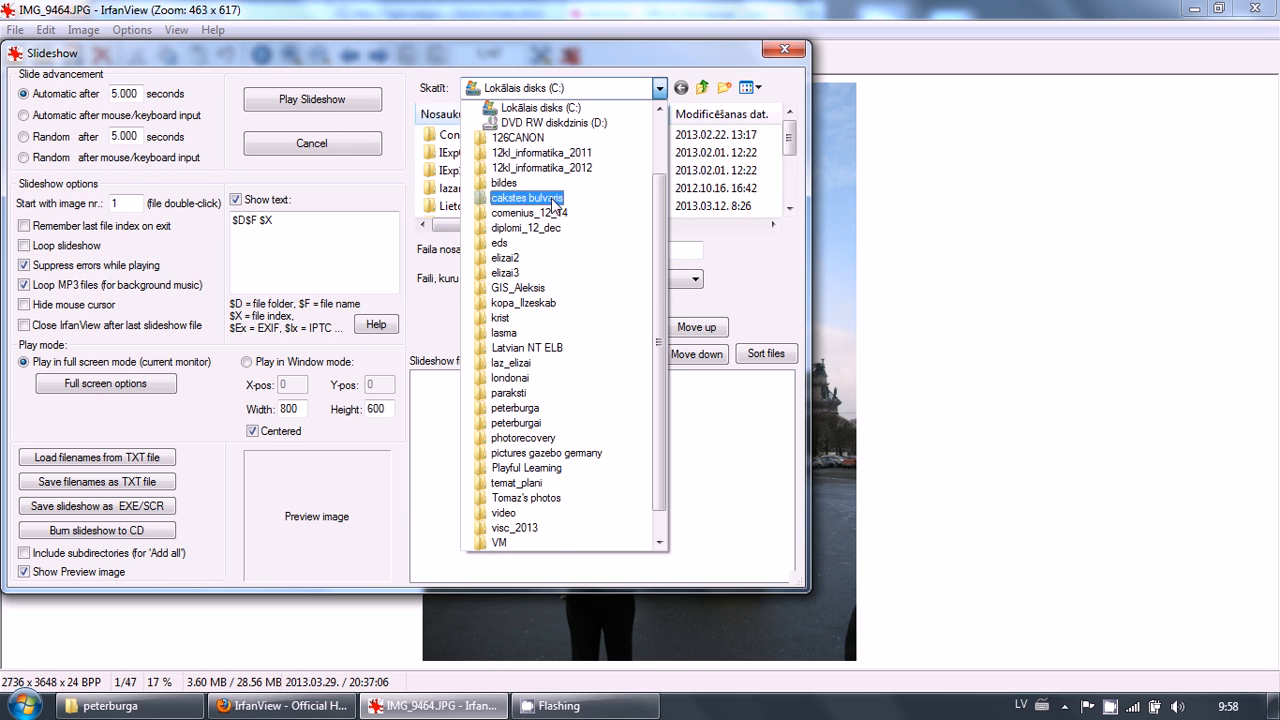
scroll(552, 210, up, 2)
scroll(568, 352, down, 1)
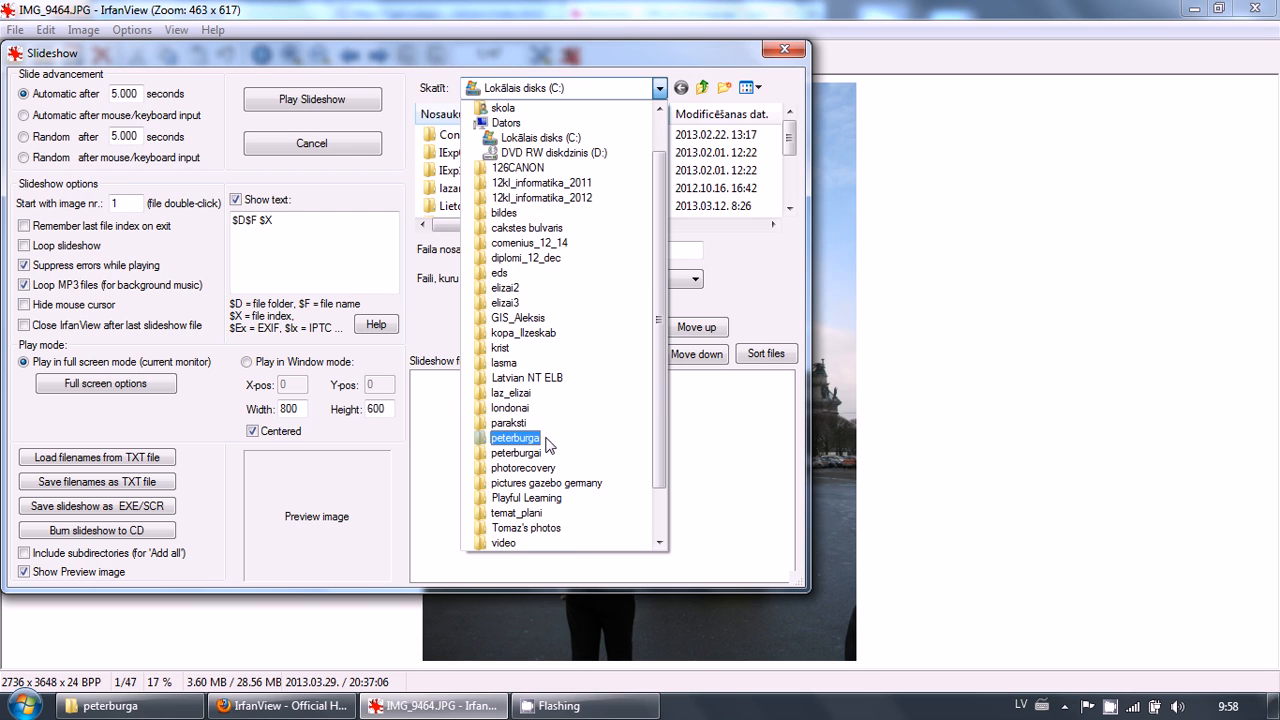
click(547, 445)
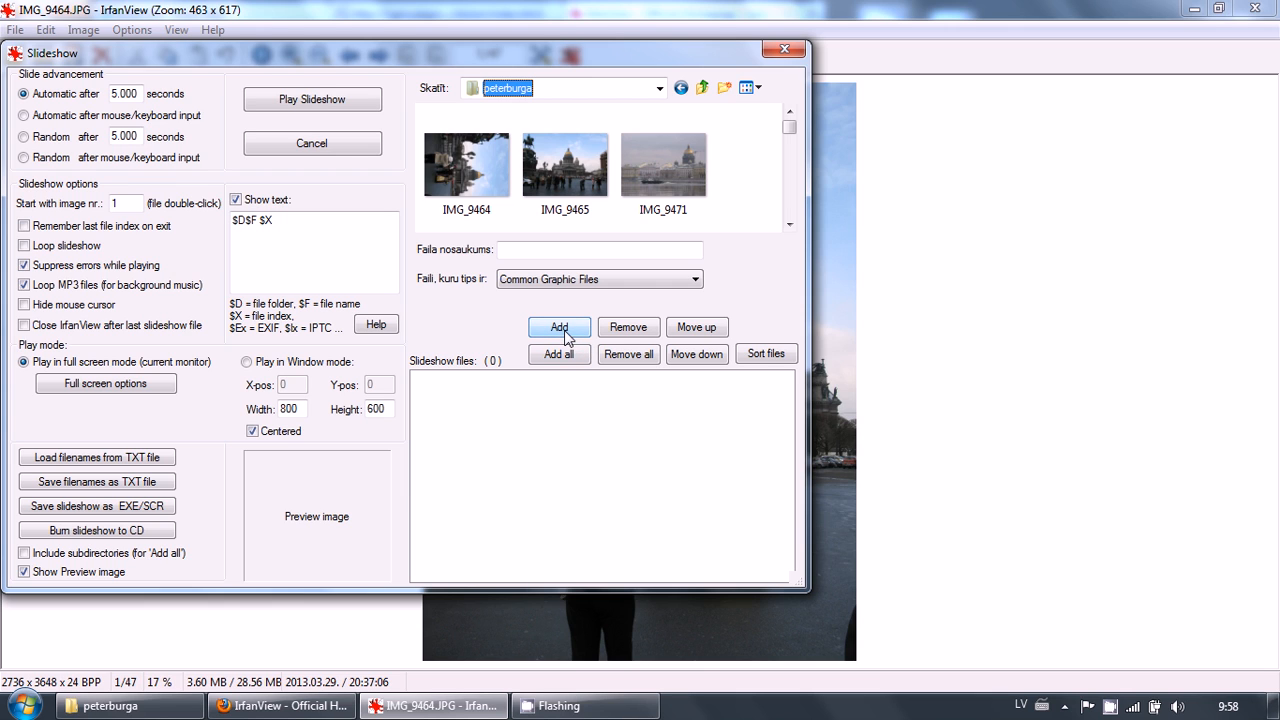
click(557, 357)
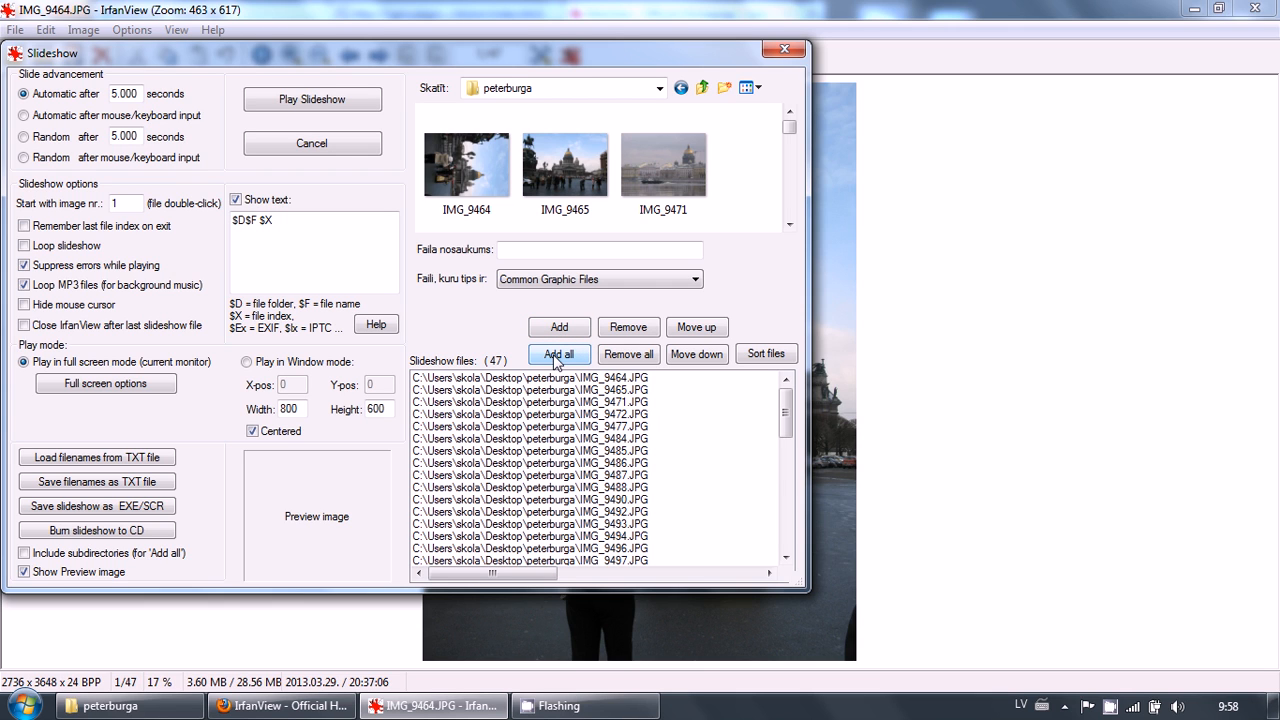
Replace the slideshow's show-text content with Peterburga
click(236, 201)
click(236, 201)
drag(273, 220, 183, 228)
text(Peterburga)
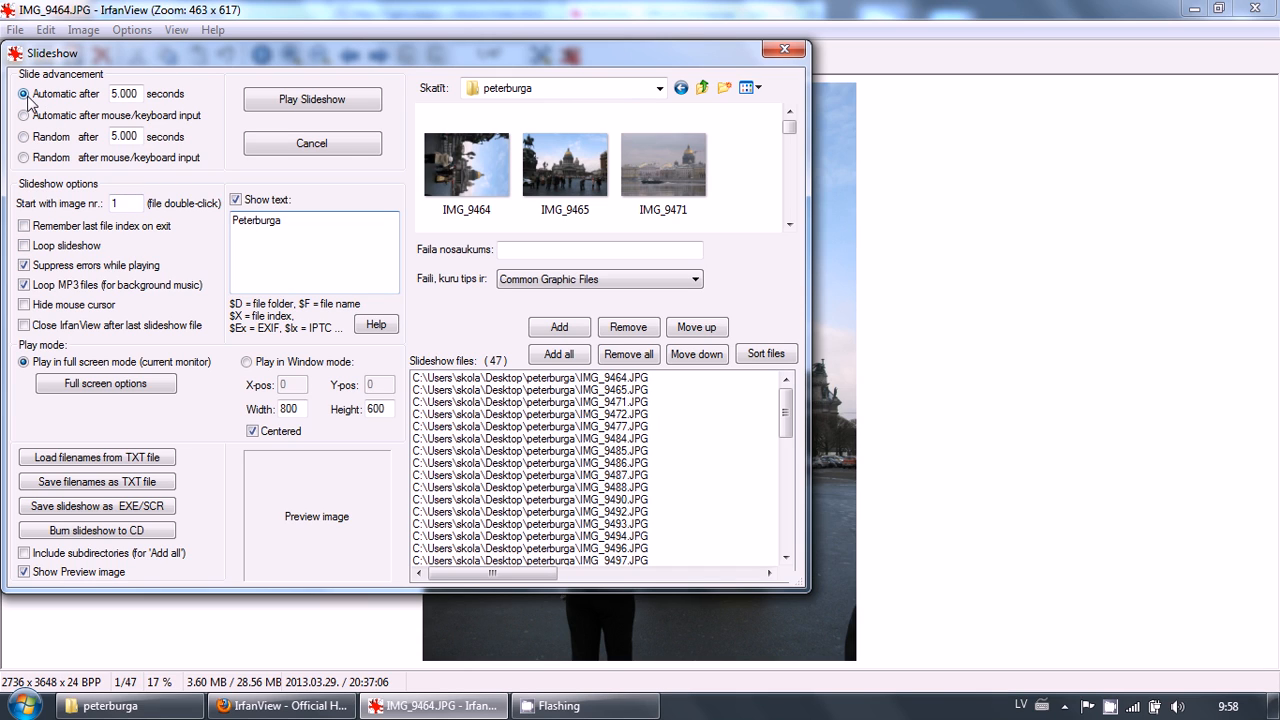
Set the automatic slide advance to 2 seconds
click(120, 95)
key(BackSpace)
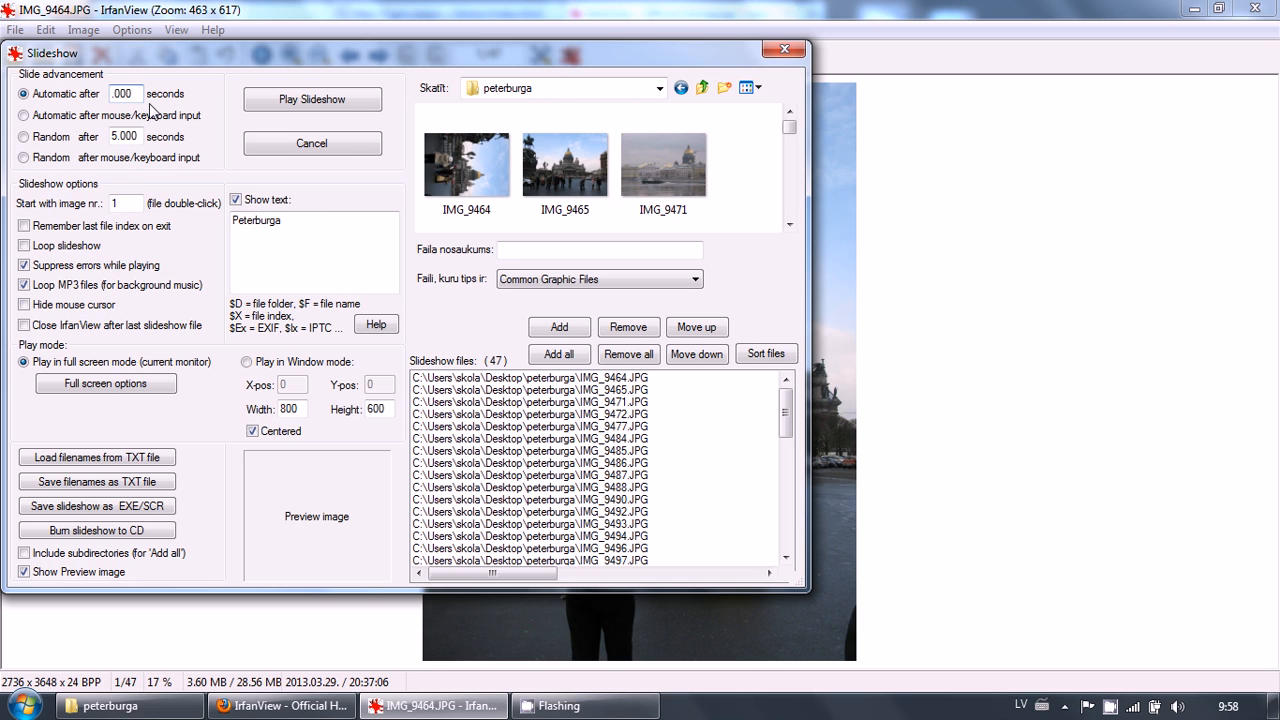
text(2)
Start saving the slideshow as an EXE file and choose the peterburga desktop folder as the output folder
click(64, 507)
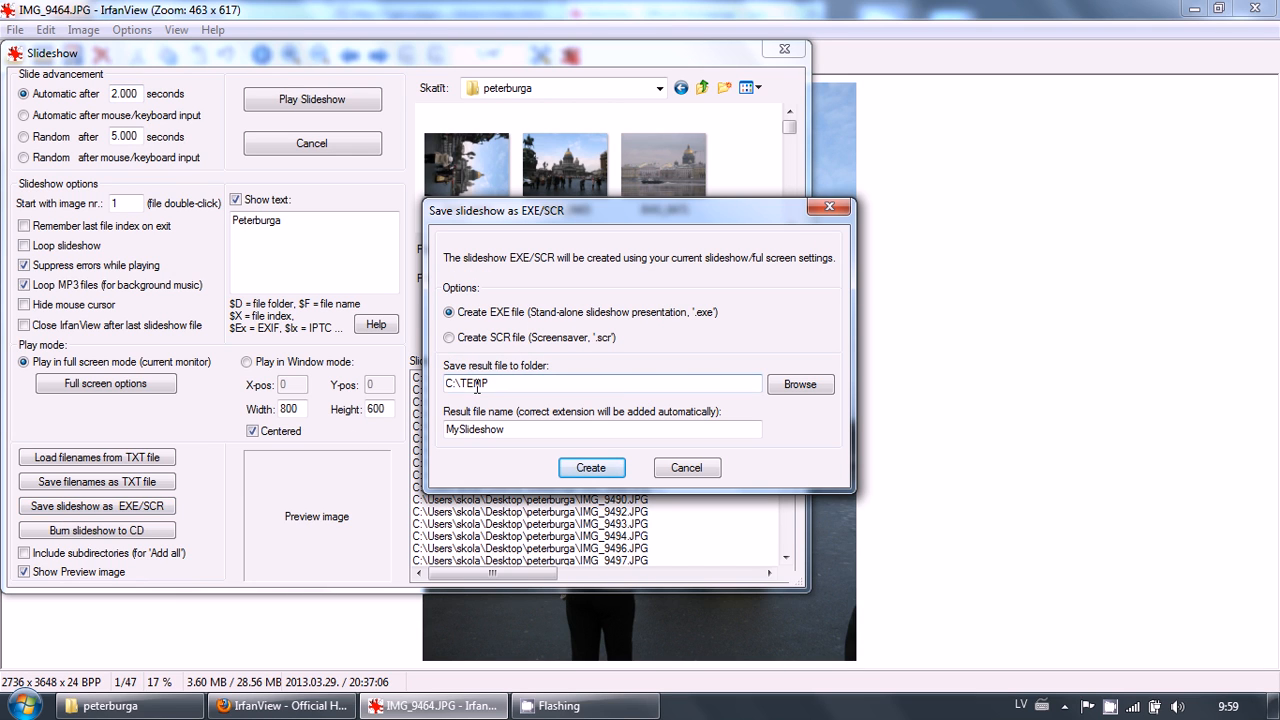
click(776, 391)
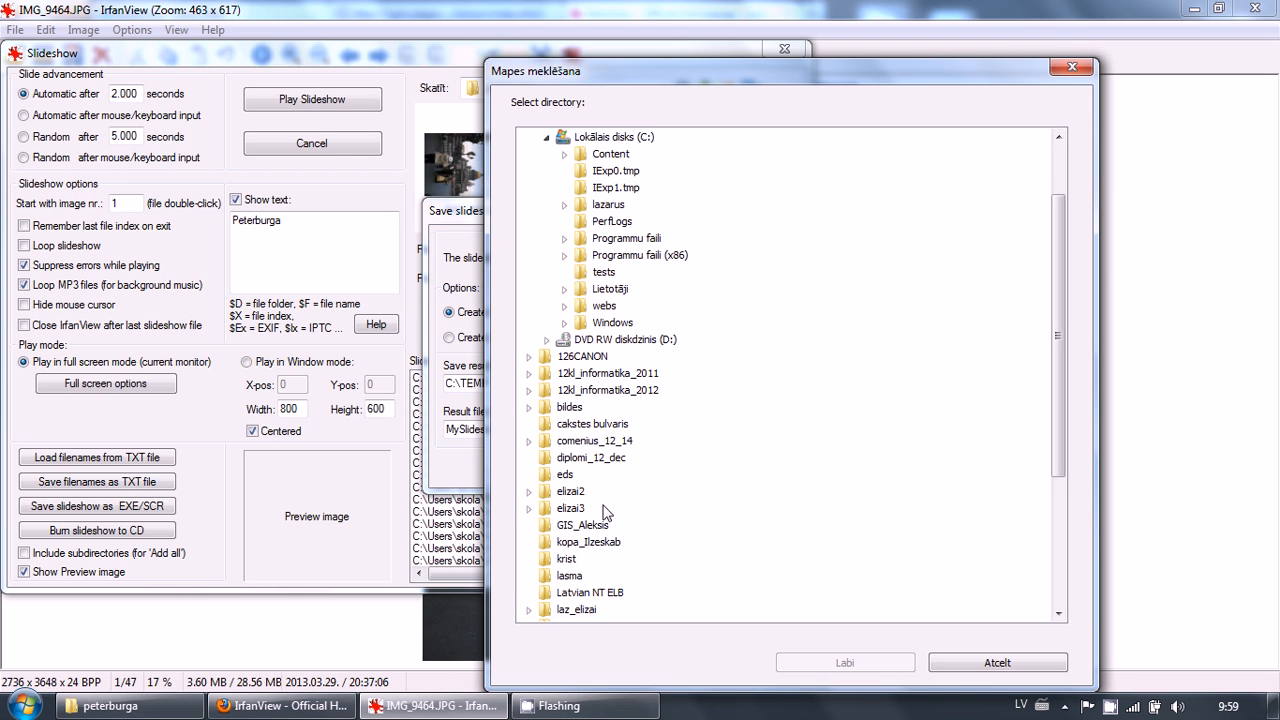
click(583, 546)
scroll(585, 545, down, 4)
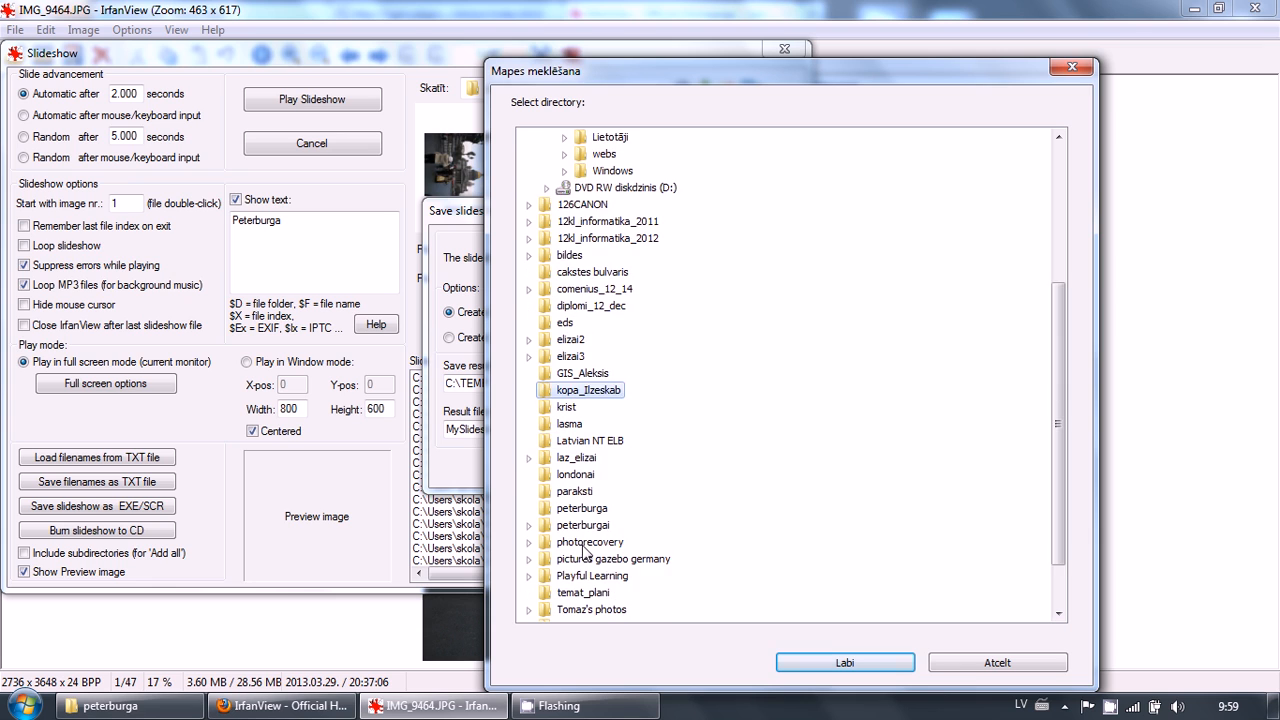
click(600, 462)
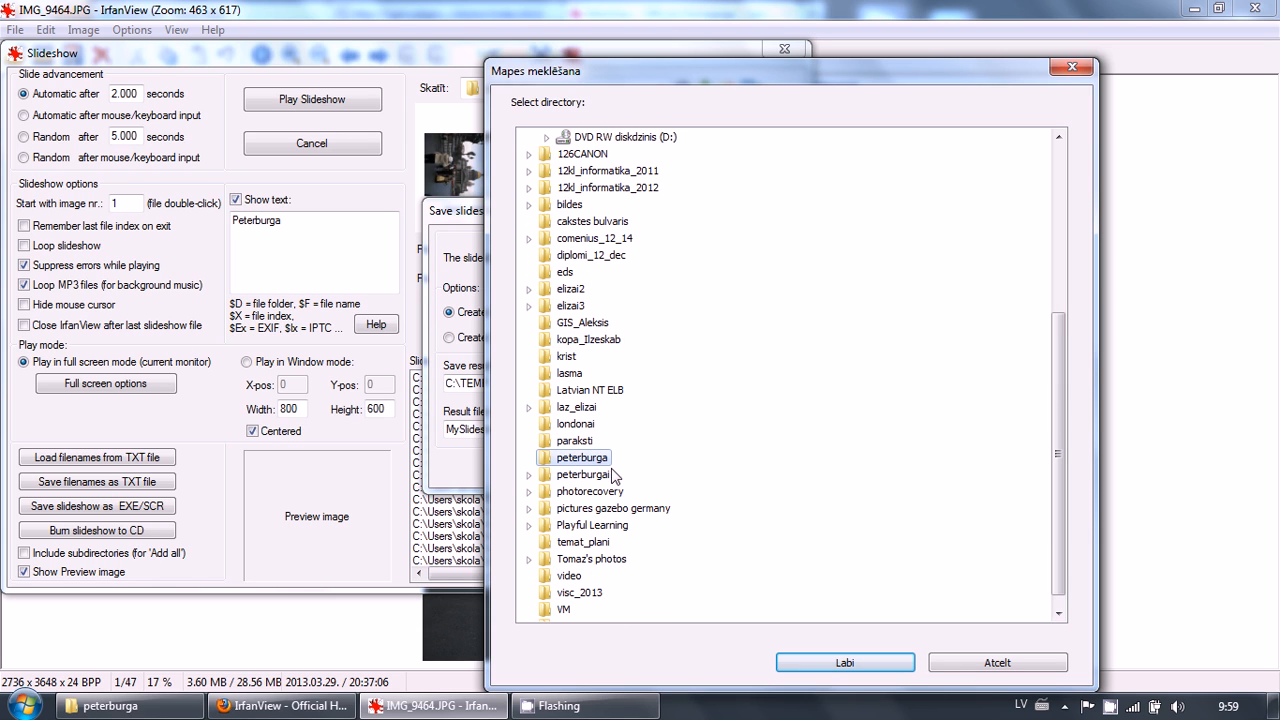
click(848, 663)
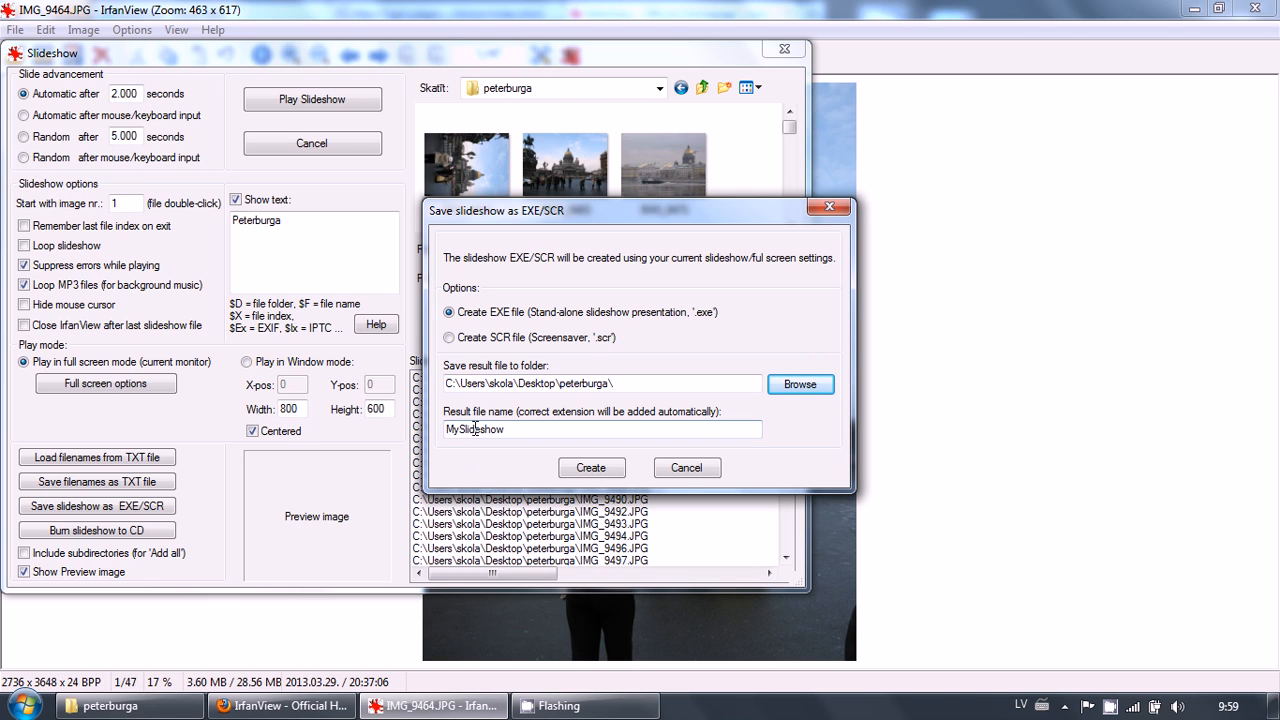
Name the result file Peterb and create the stand-alone EXE slideshow
drag(520, 428, 430, 435)
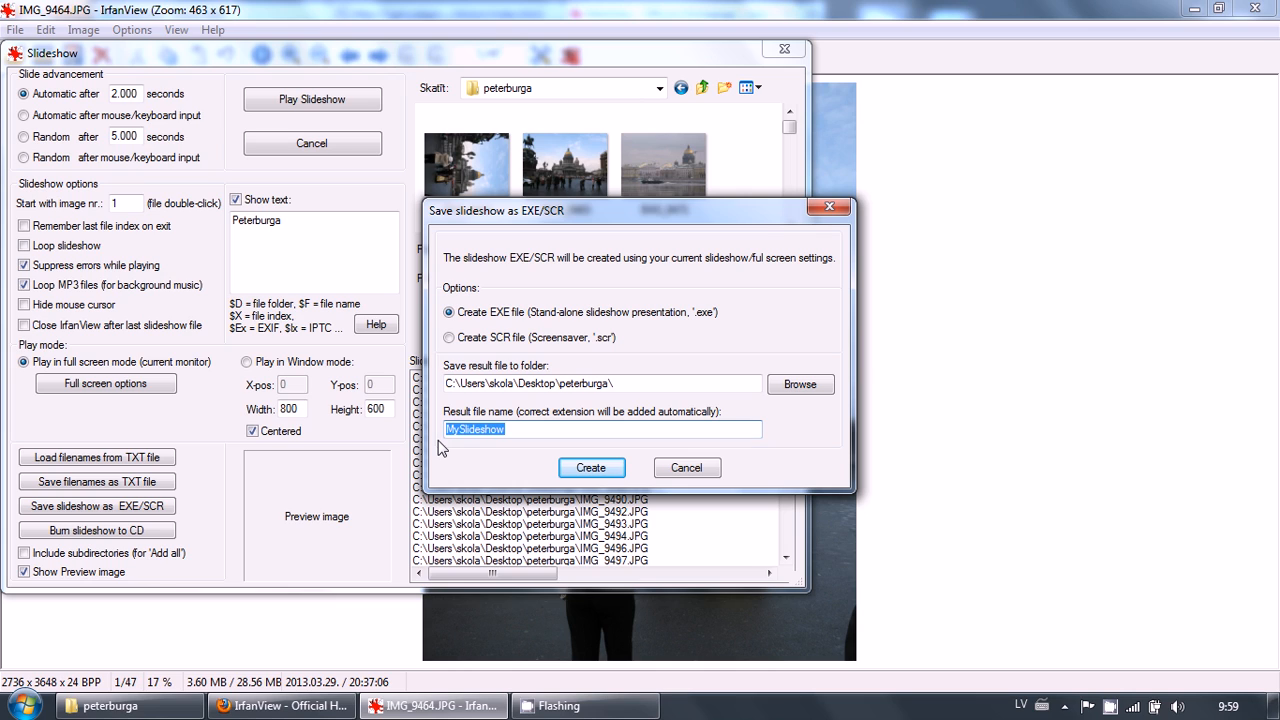
text(Peterb)
click(583, 468)
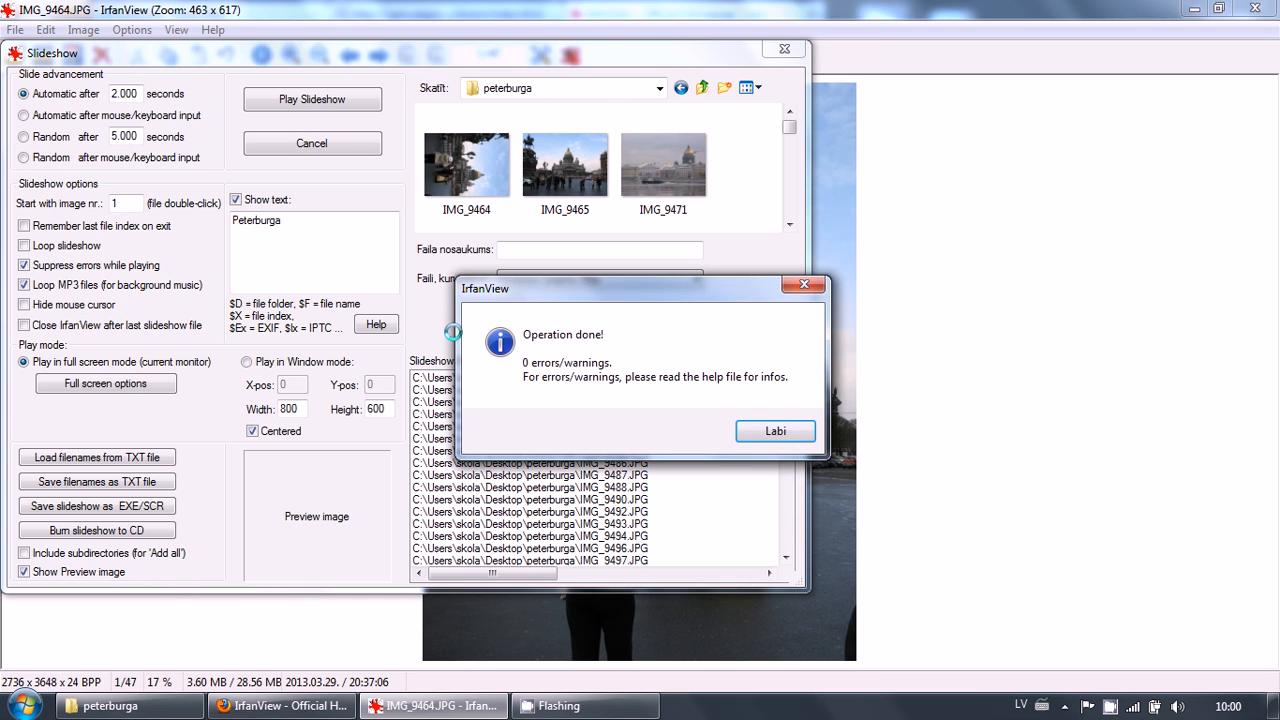
Close the dialogs and select the new Peterb slideshow file in the peterburga folder window
click(746, 440)
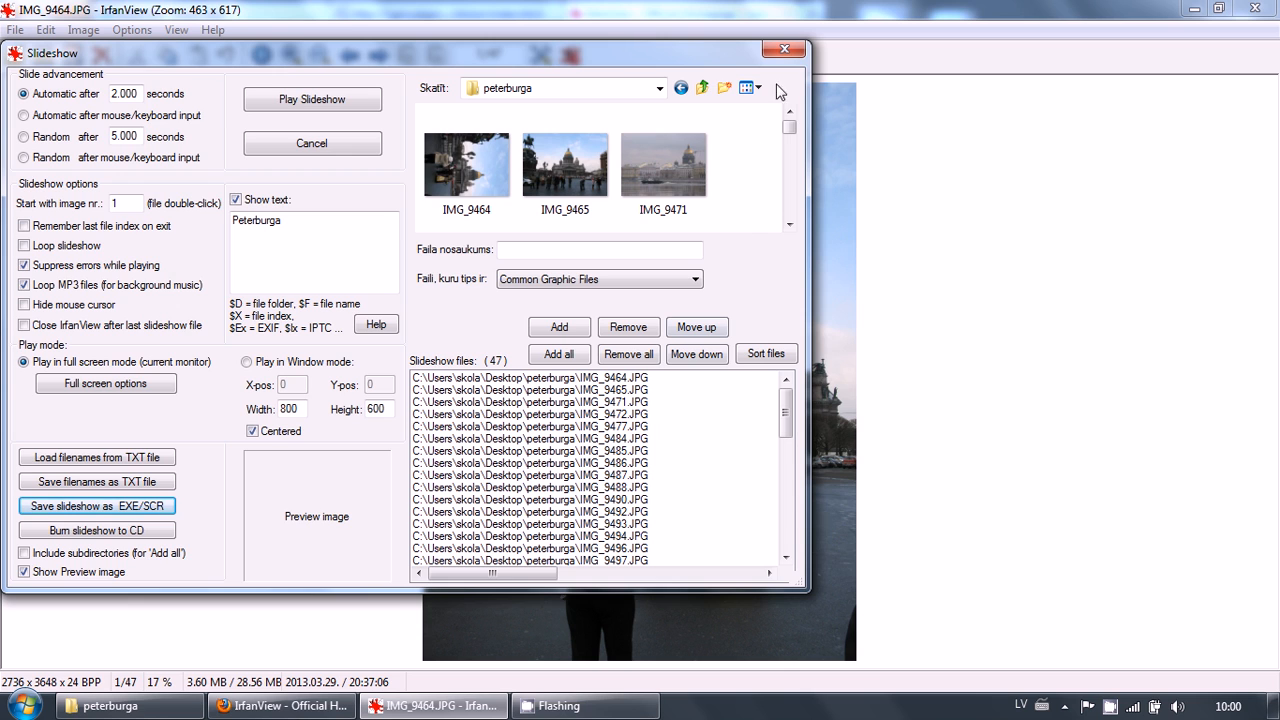
click(786, 48)
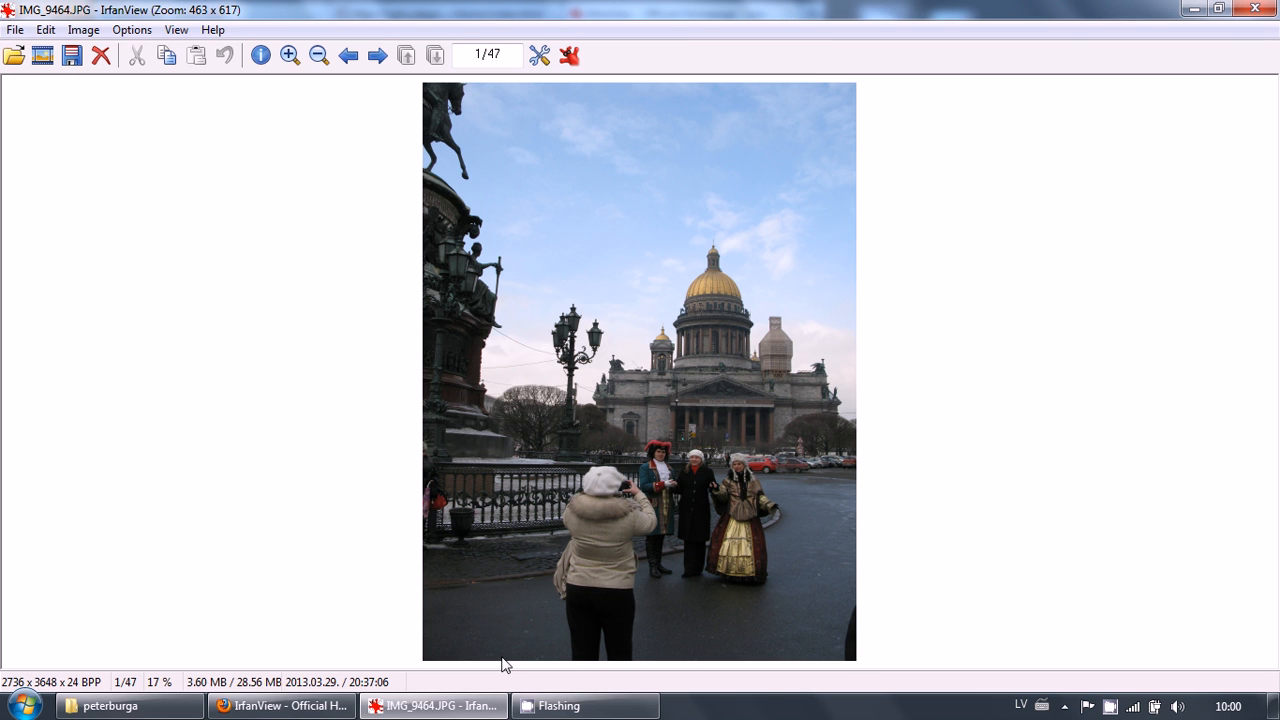
click(180, 703)
click(1007, 518)
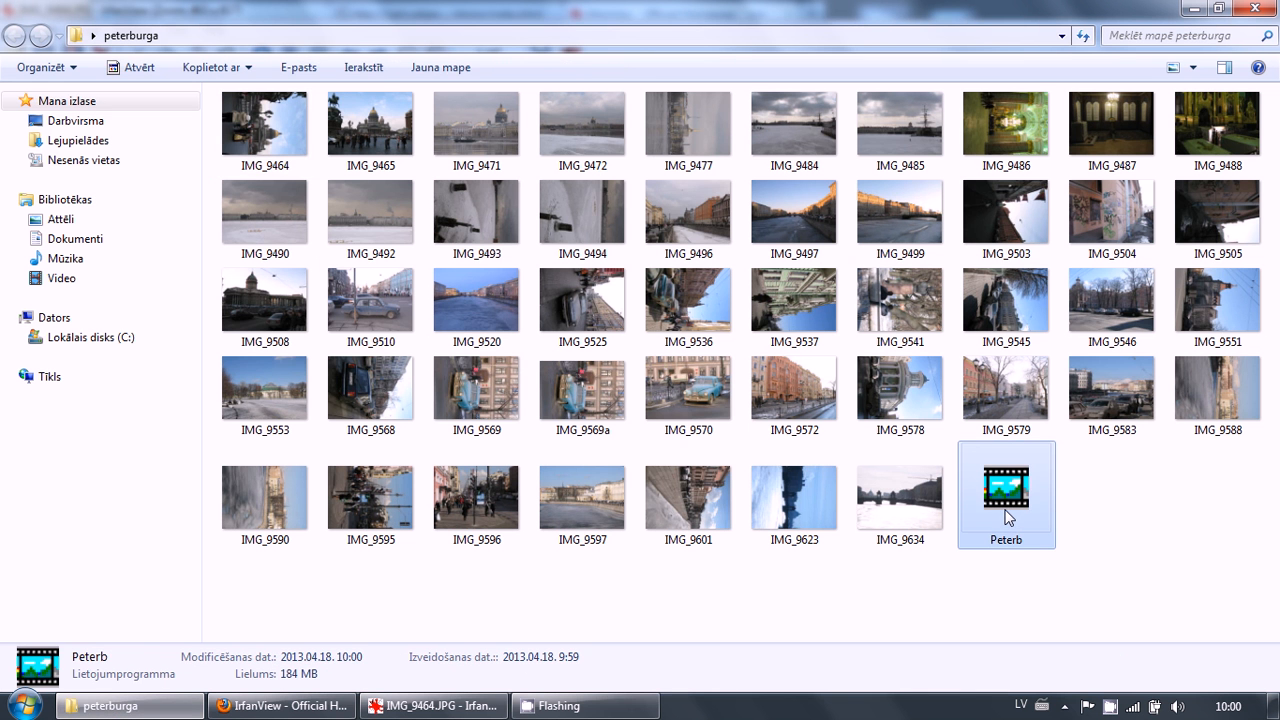
Run the Peterb slideshow file, then delete the Peterb file from the peterburga folder
double_click(1007, 518)
click(1079, 498)
click(1022, 505)
key(Delete)
key(Return)
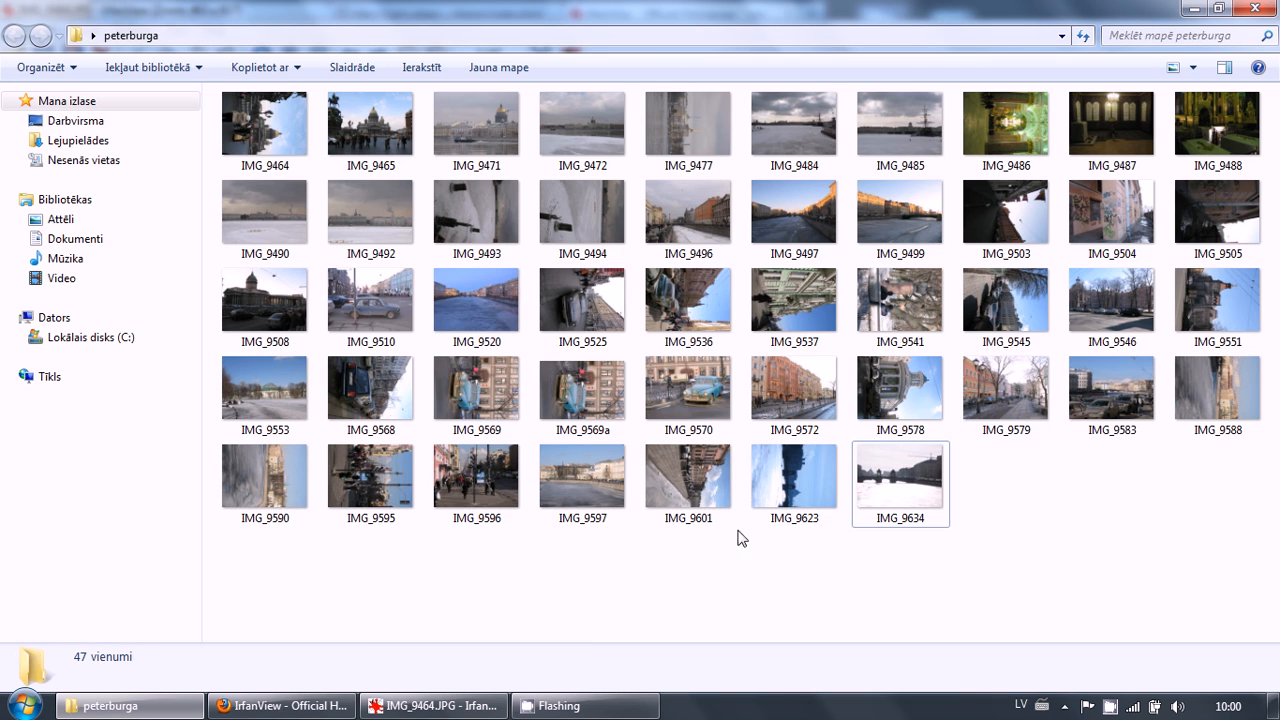
Open Batch Conversion/Rename, add all photos from the peterburga folder, and choose batch conversion with renaming of result files
click(440, 705)
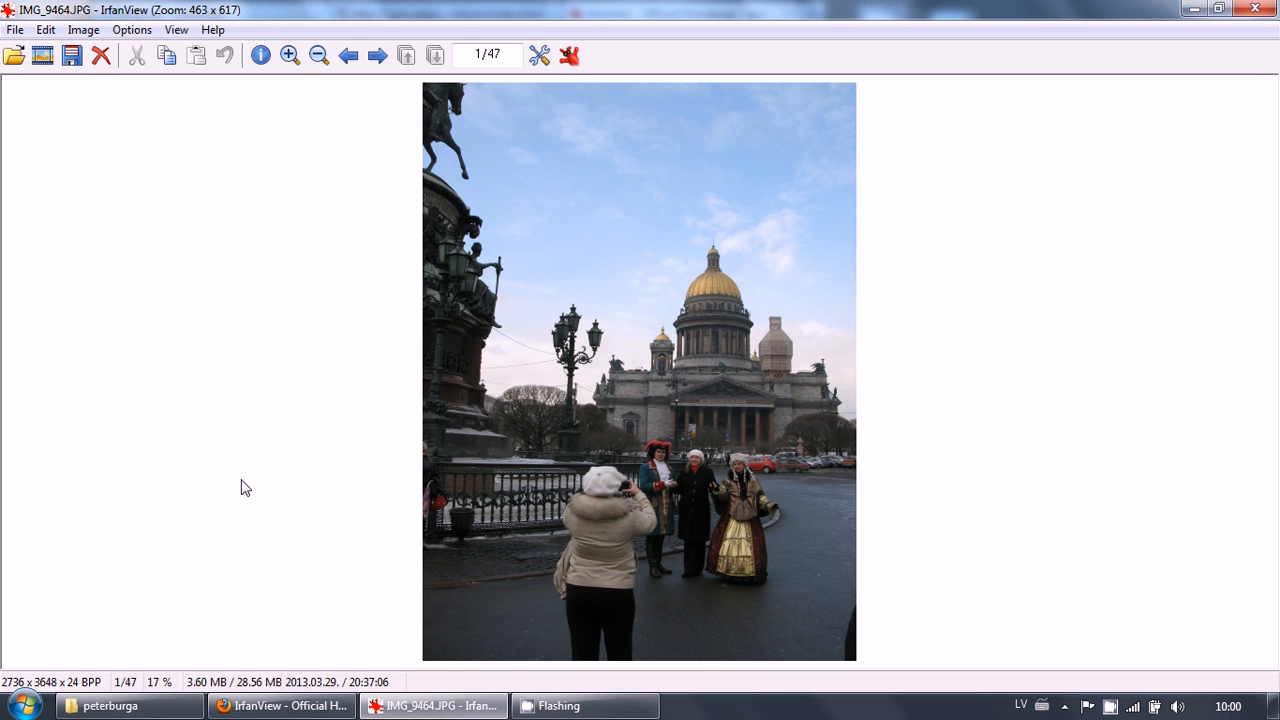
click(15, 30)
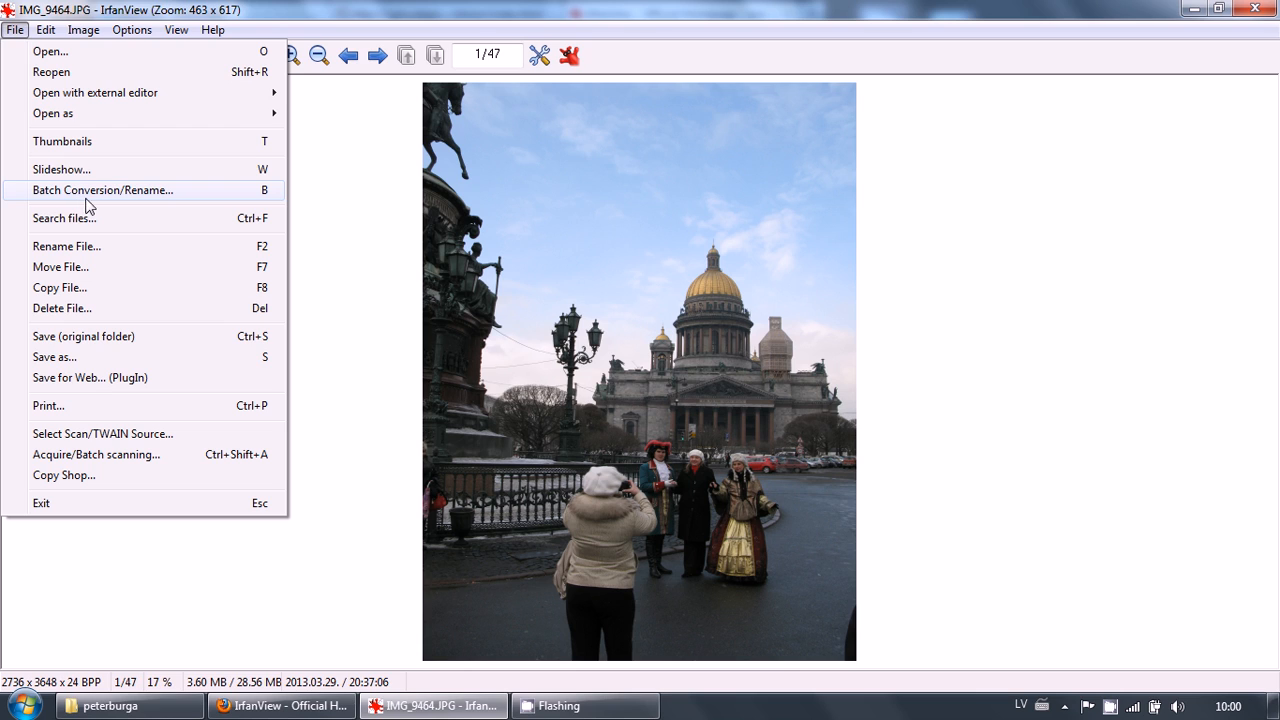
click(232, 197)
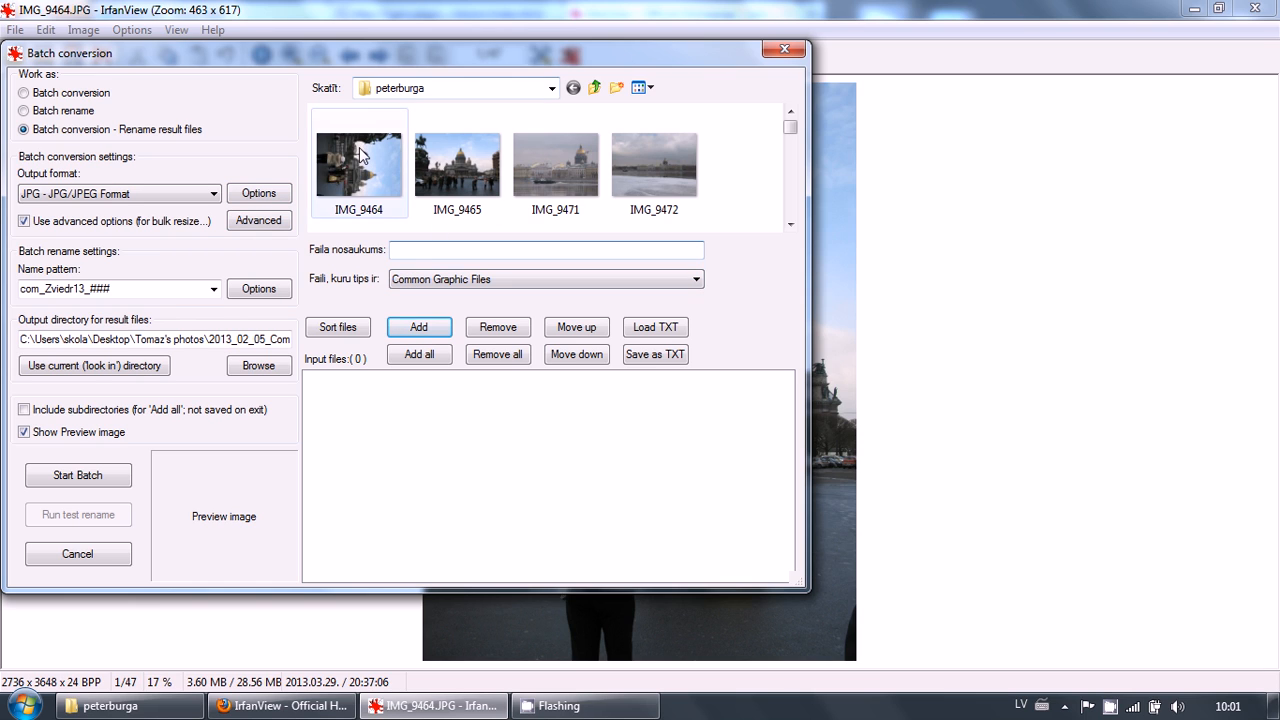
click(420, 355)
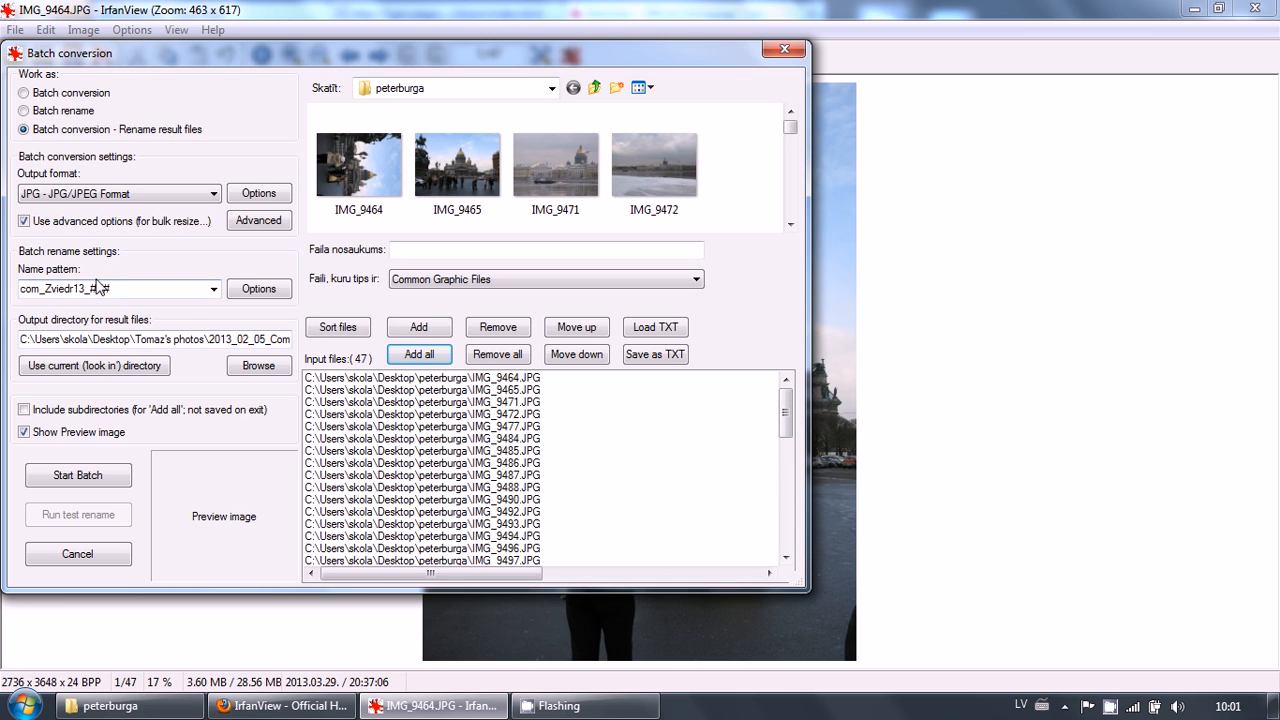
click(24, 131)
Check the JPG save options, then in the advanced options keep proportional resizing, set sharpen to 7, and confirm
click(243, 203)
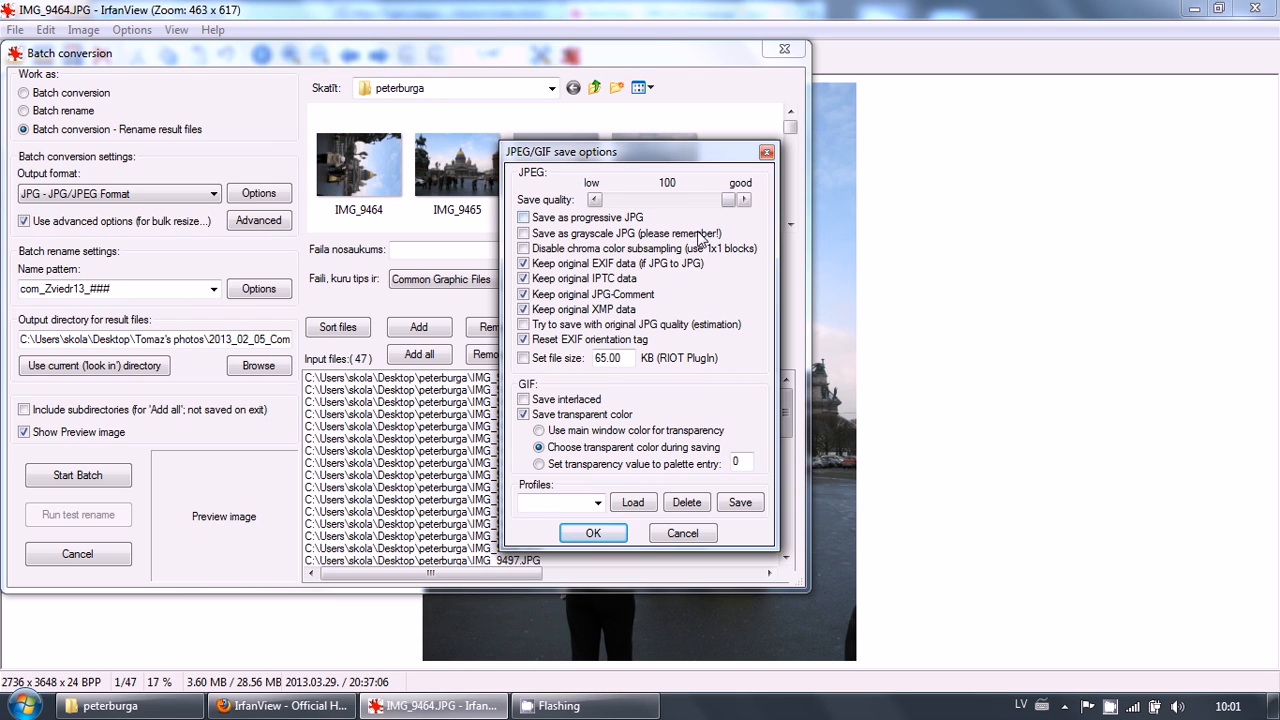
click(674, 538)
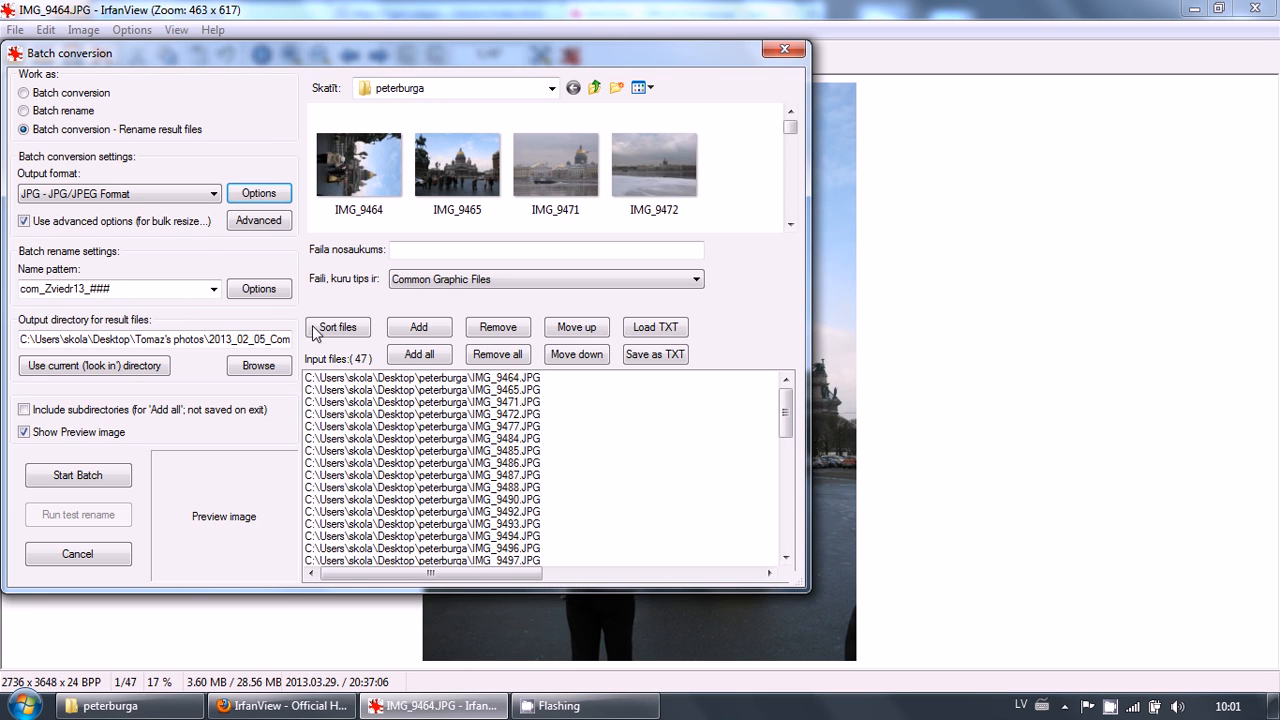
click(258, 221)
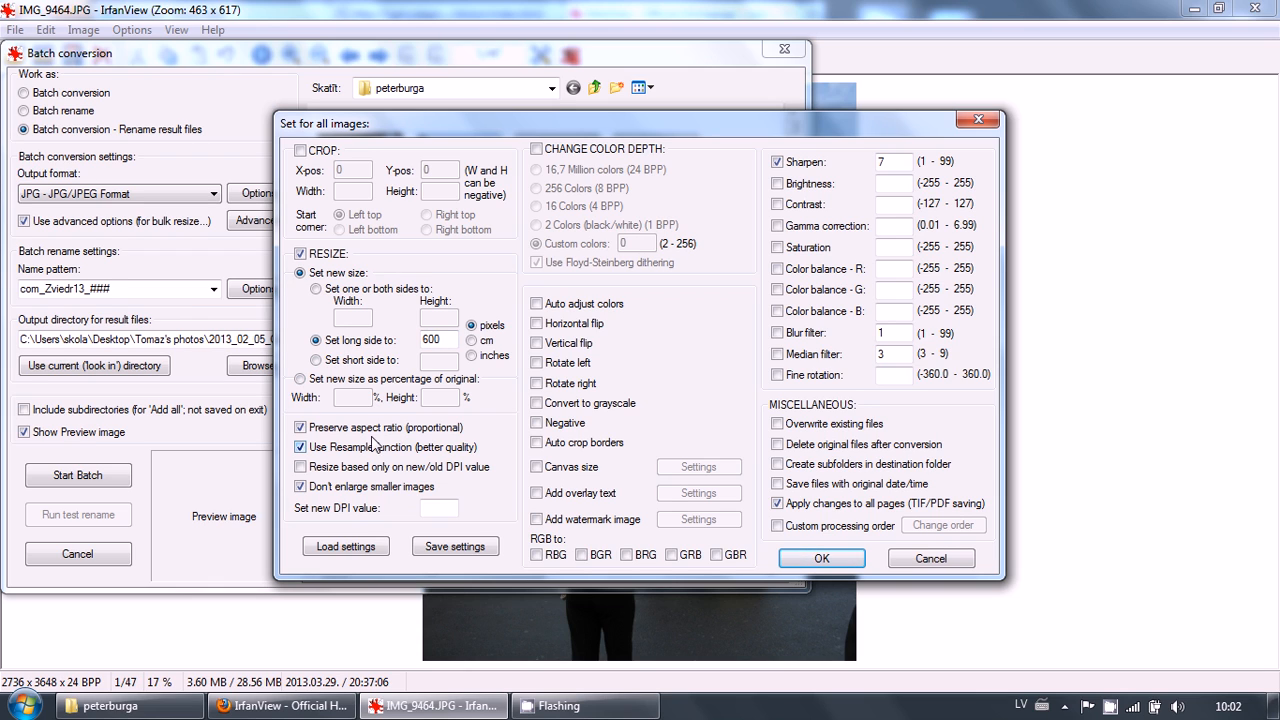
click(305, 429)
click(307, 429)
click(301, 487)
double_click(882, 163)
text(7)
click(804, 556)
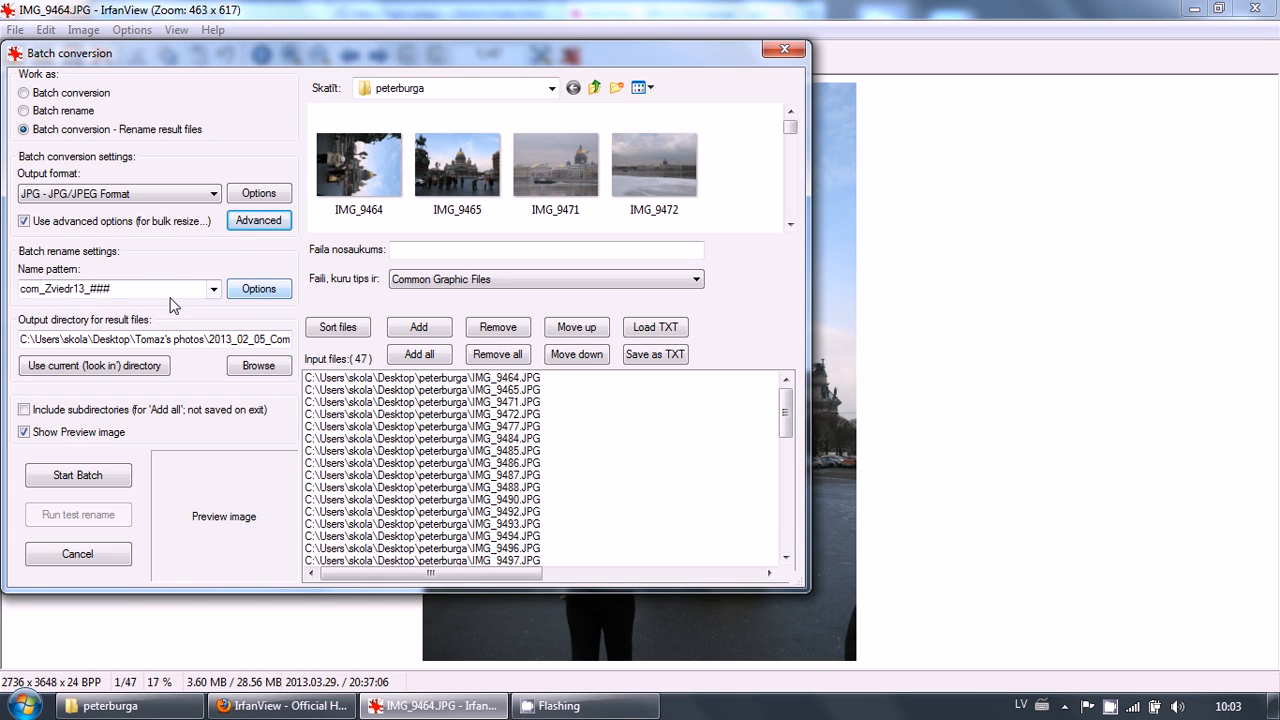
Set the batch rename name pattern to peterburga_##
double_click(24, 288)
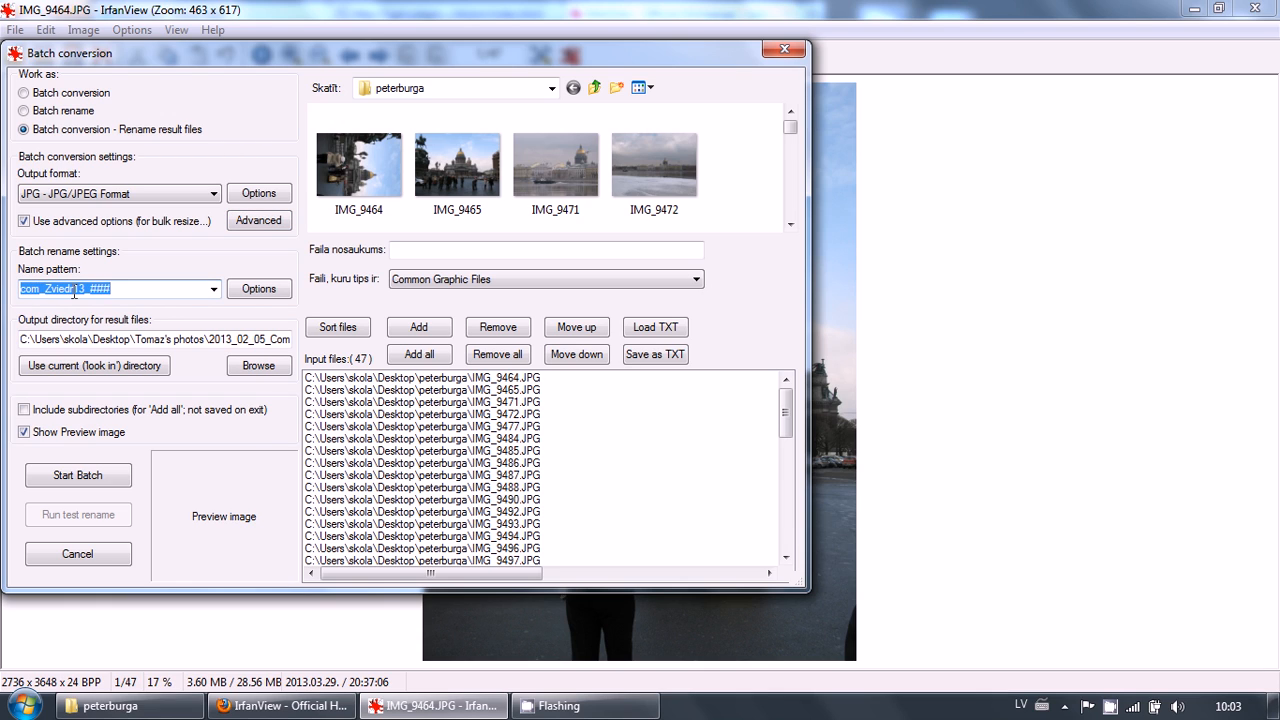
click(252, 292)
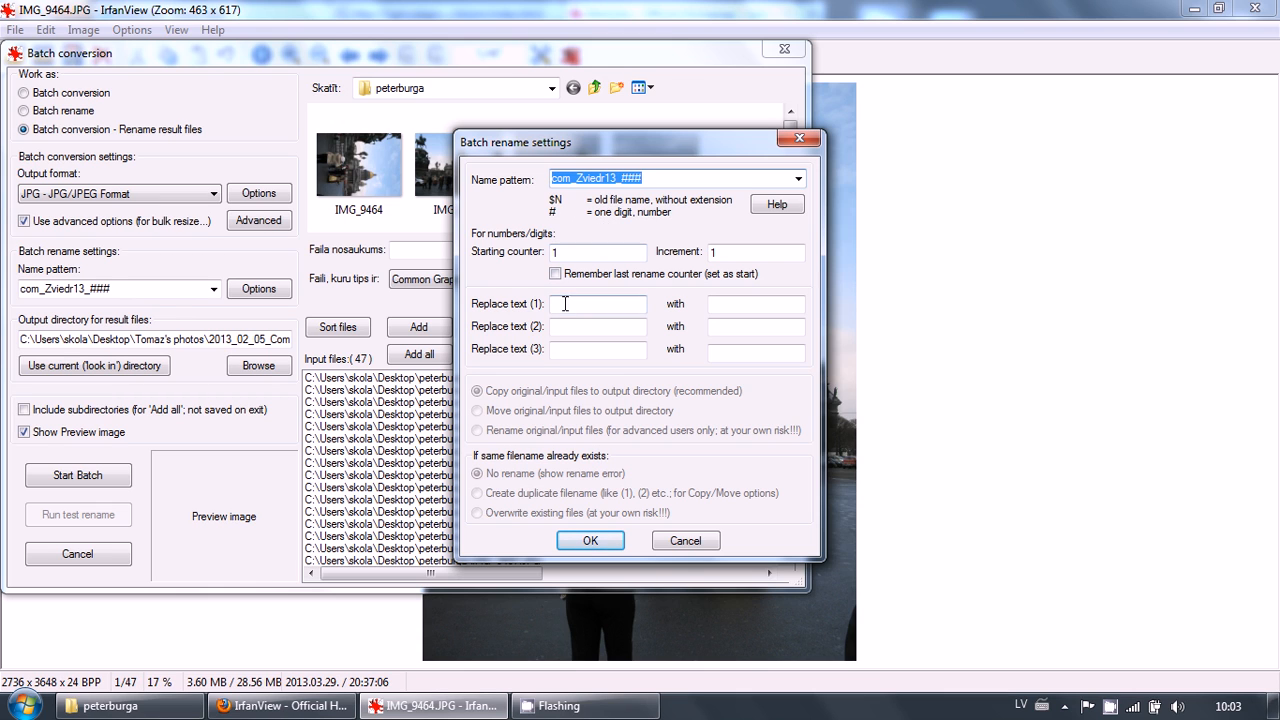
click(679, 538)
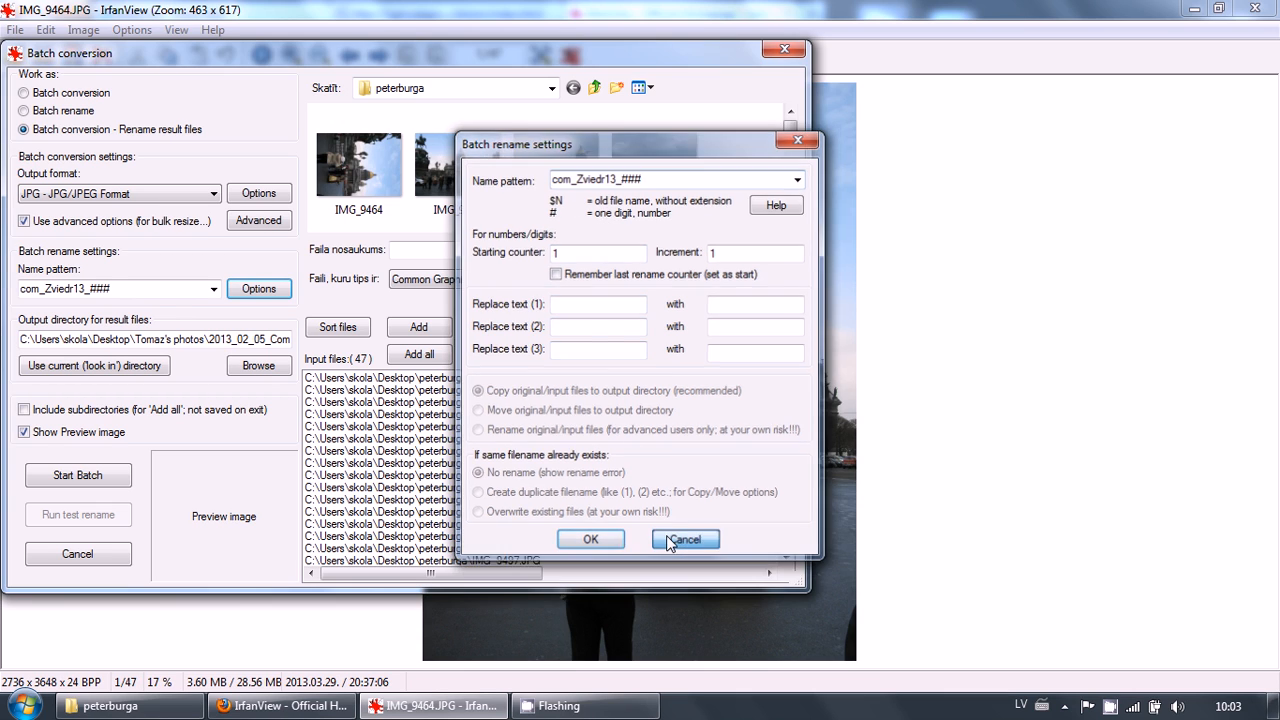
click(83, 289)
click(86, 289)
drag(86, 289, 10, 291)
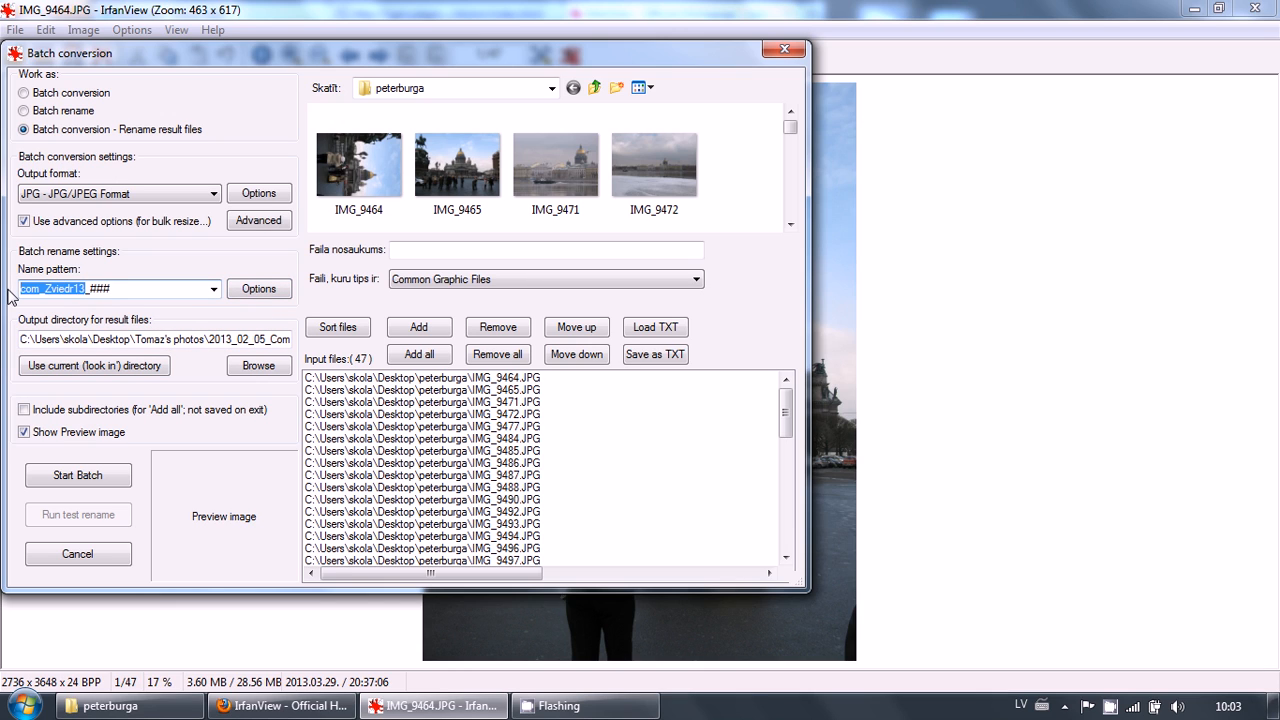
text(peterbu)
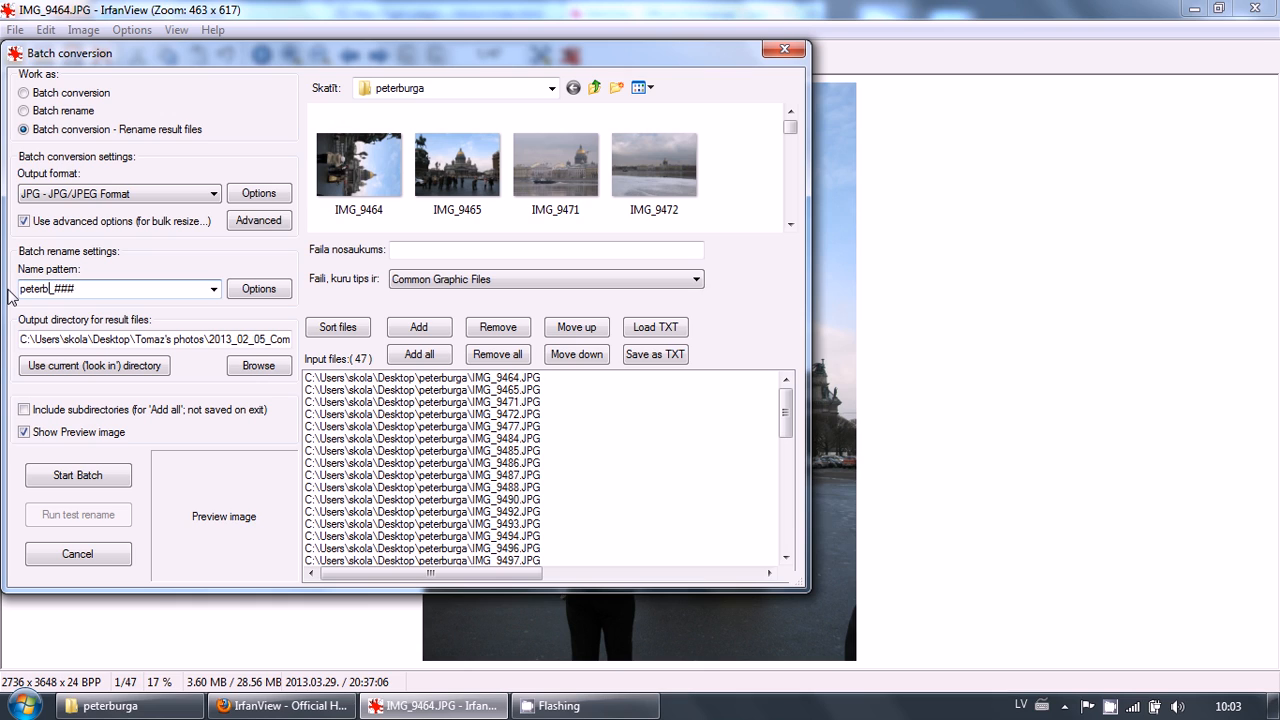
text(rga)
click(75, 289)
key(Delete)
click(88, 289)
click(73, 289)
Create a new folder named mazas inside the peterburga folder
click(68, 374)
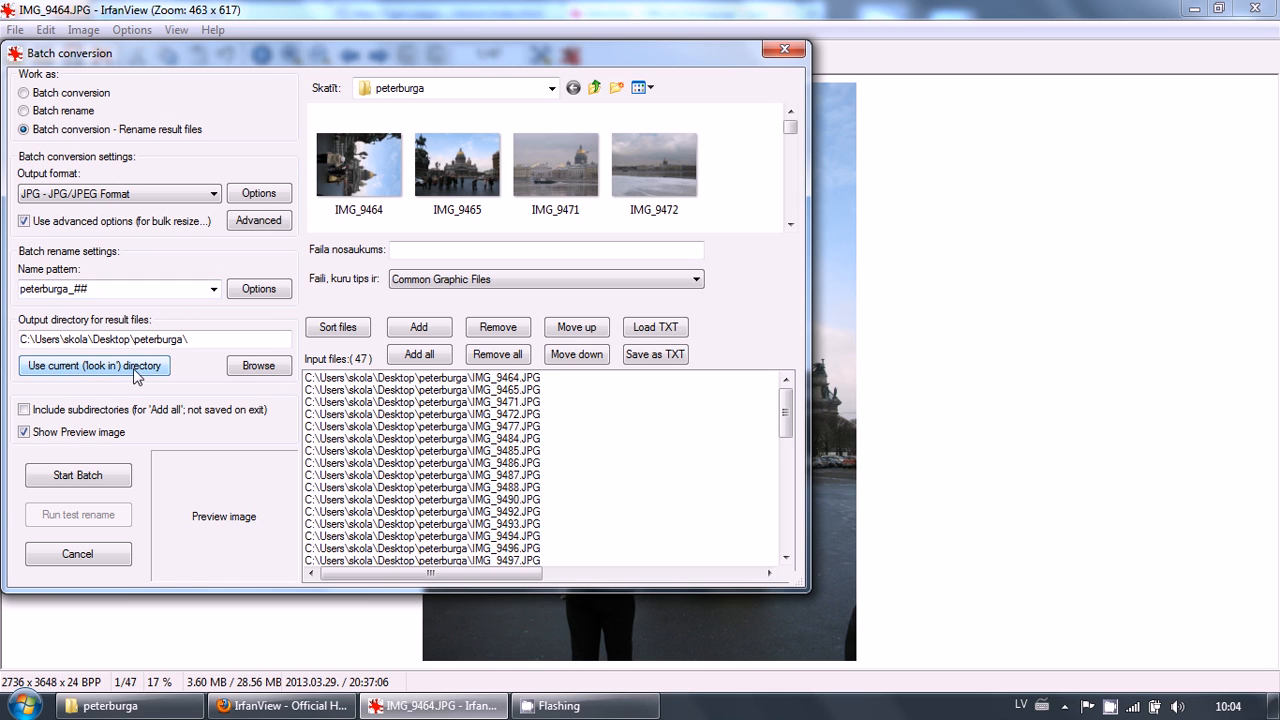
click(202, 340)
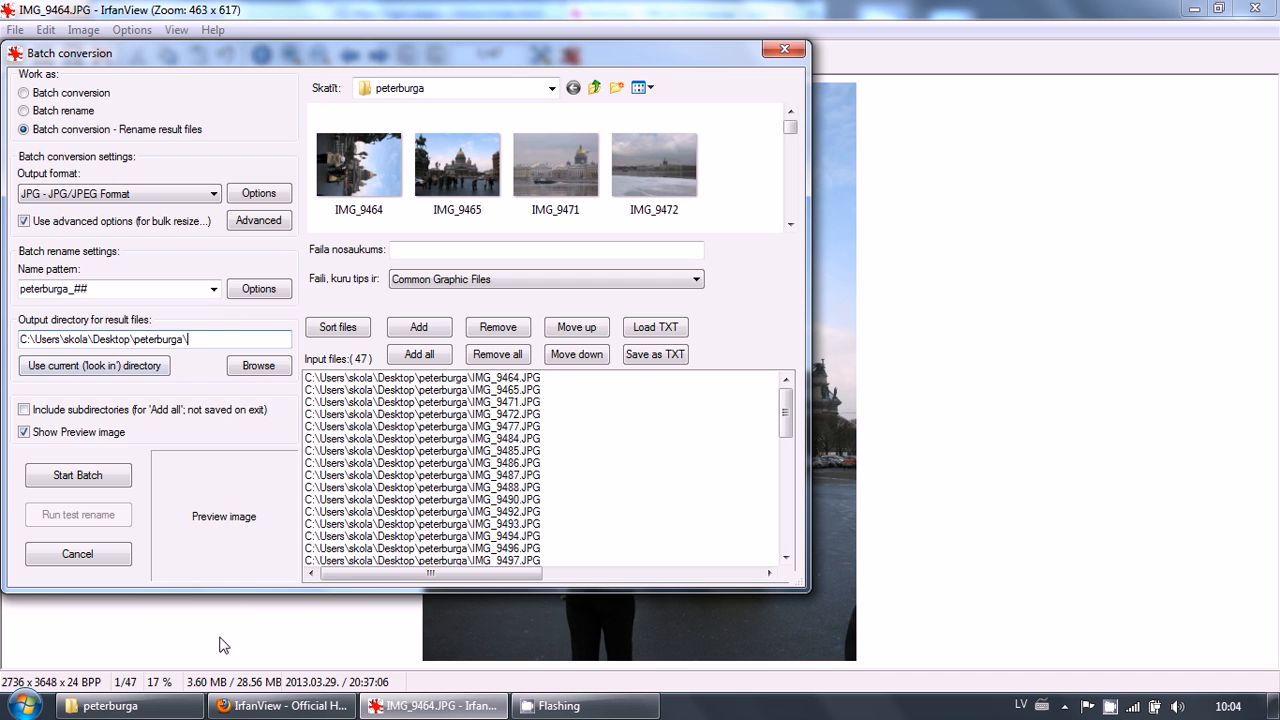
click(175, 708)
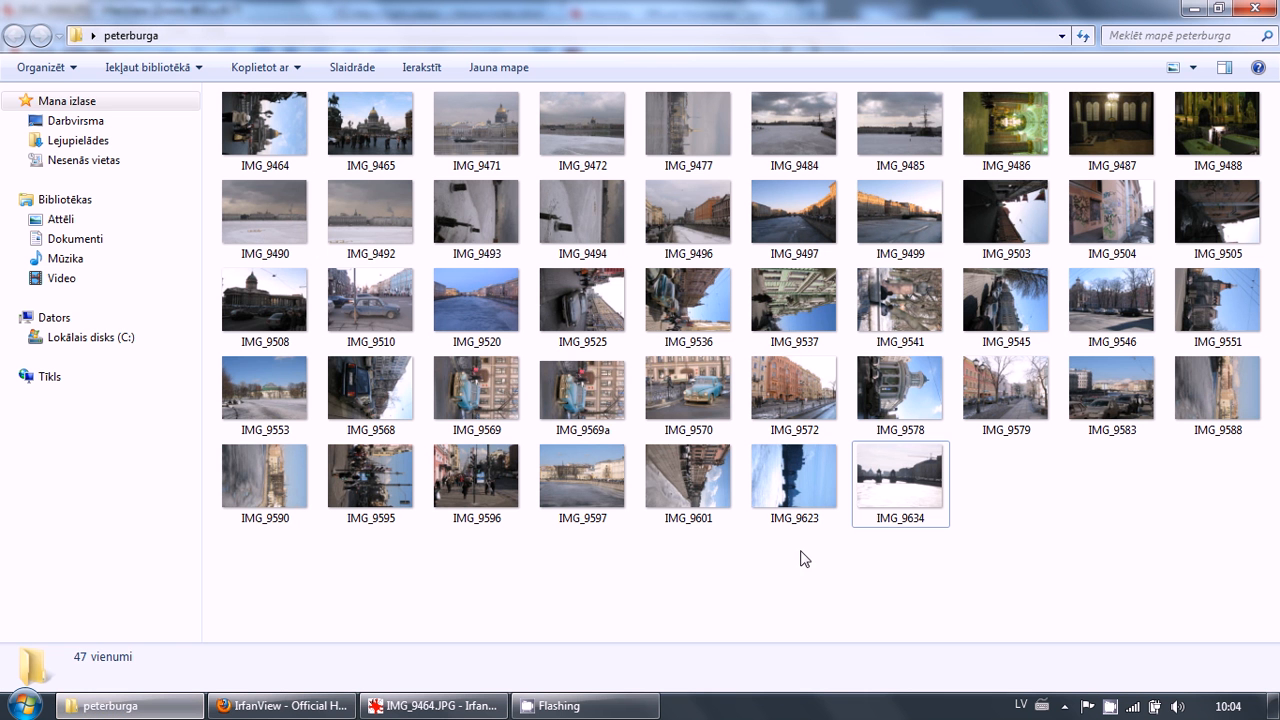
right_click(785, 590)
mouse_move(931, 543)
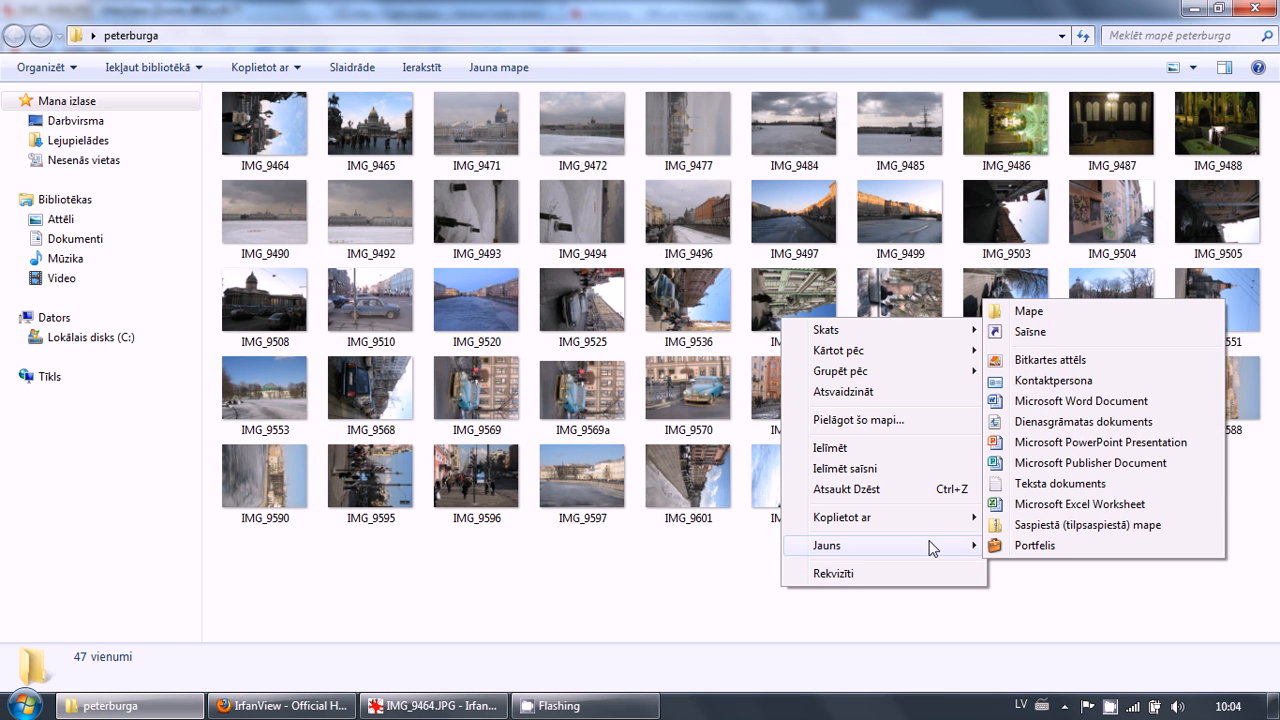
click(1058, 316)
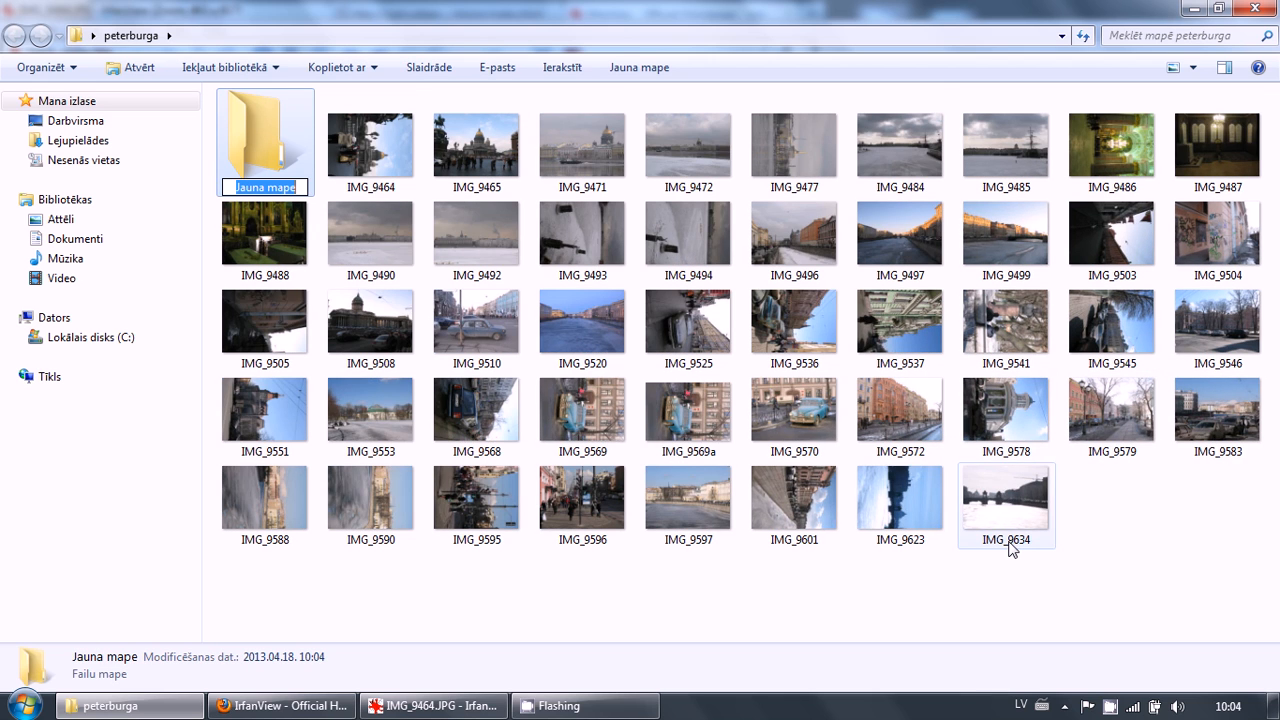
text(mazas)
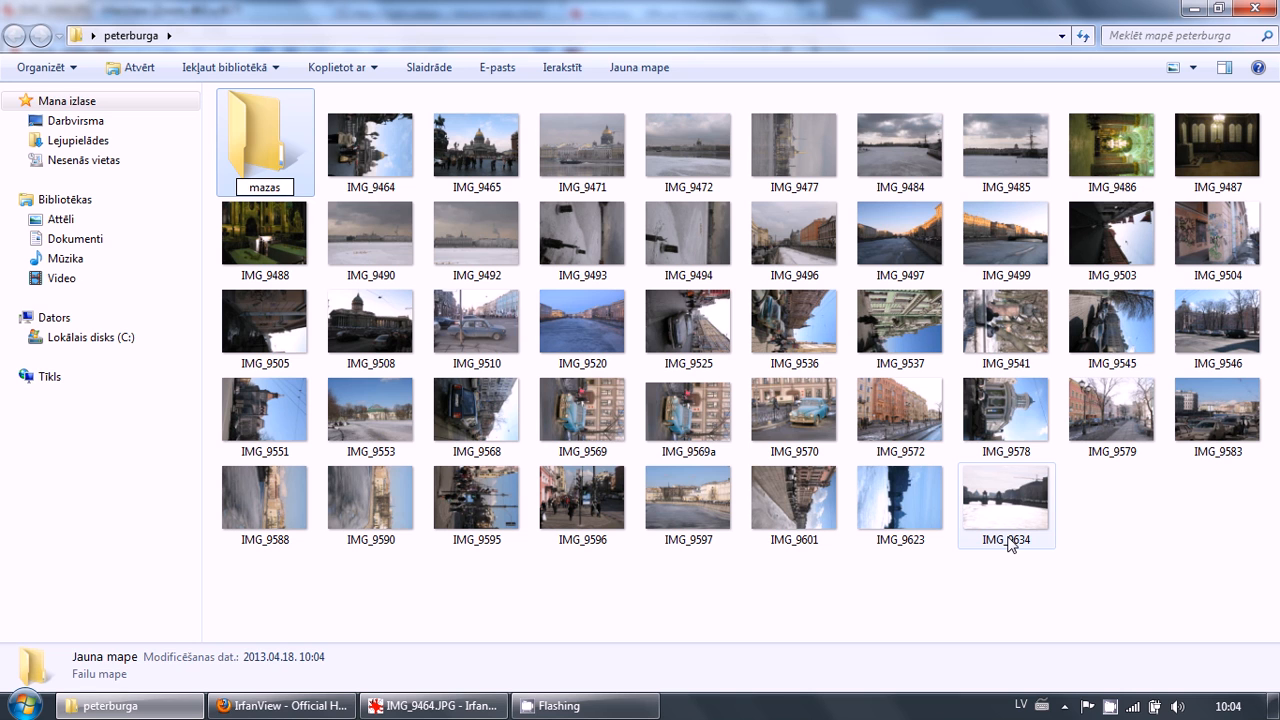
key(Return)
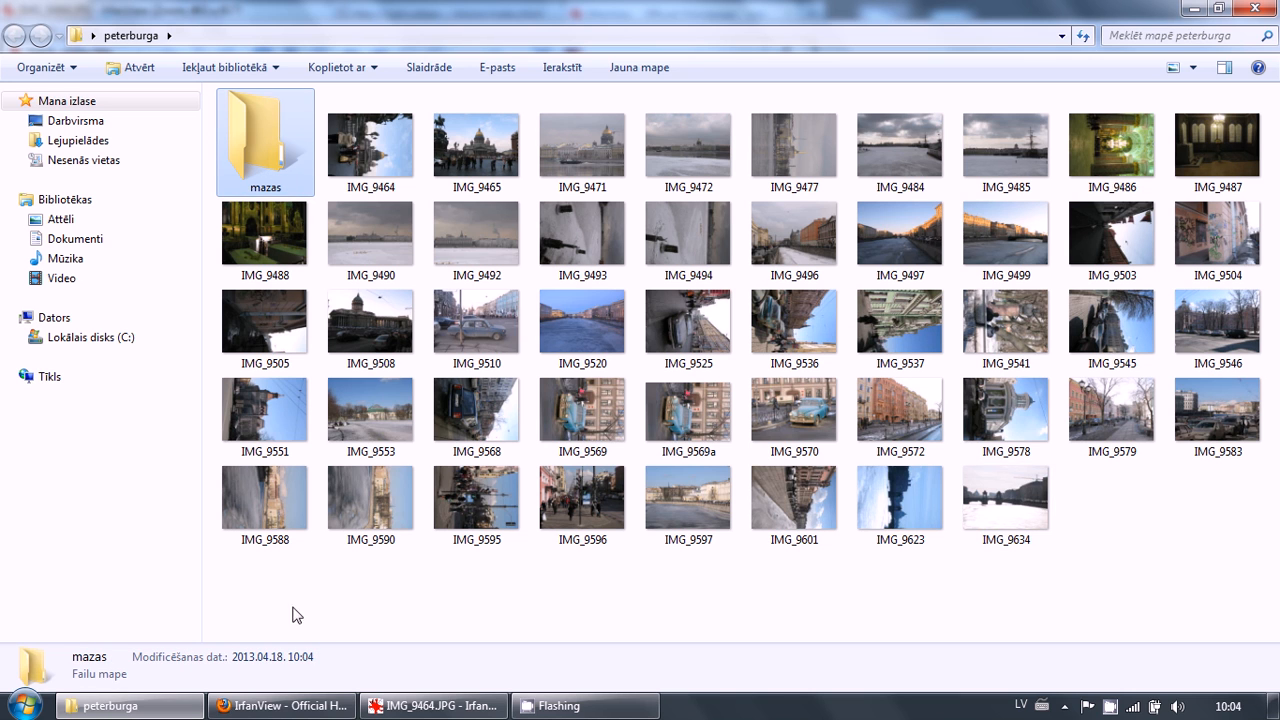
Set the output directory to the mazas folder, start the batch conversion, and exit the batch when done
click(381, 708)
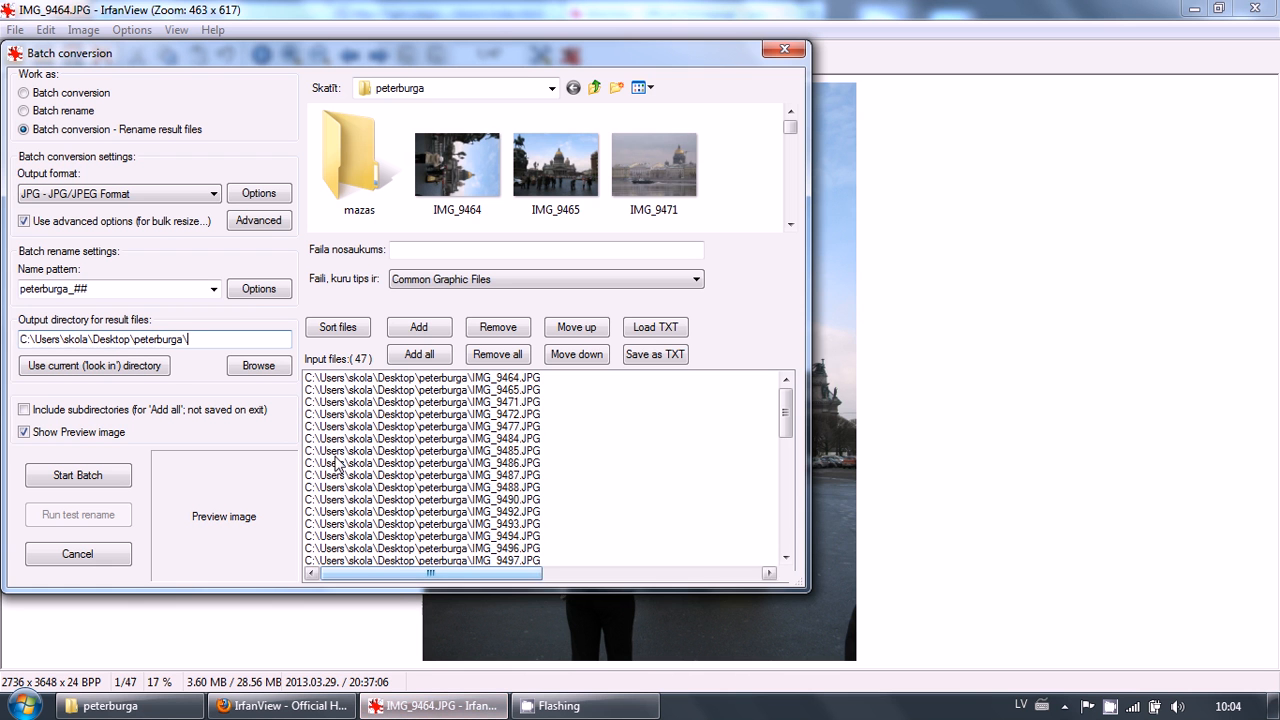
click(250, 369)
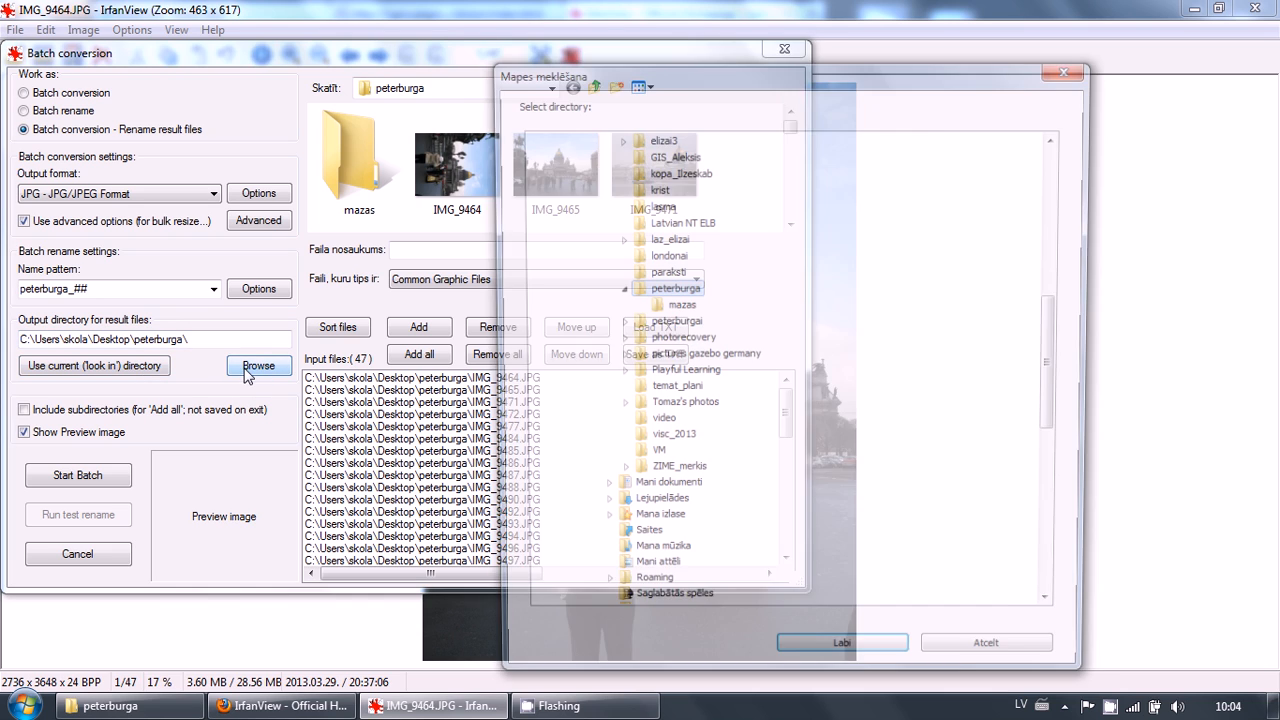
click(677, 305)
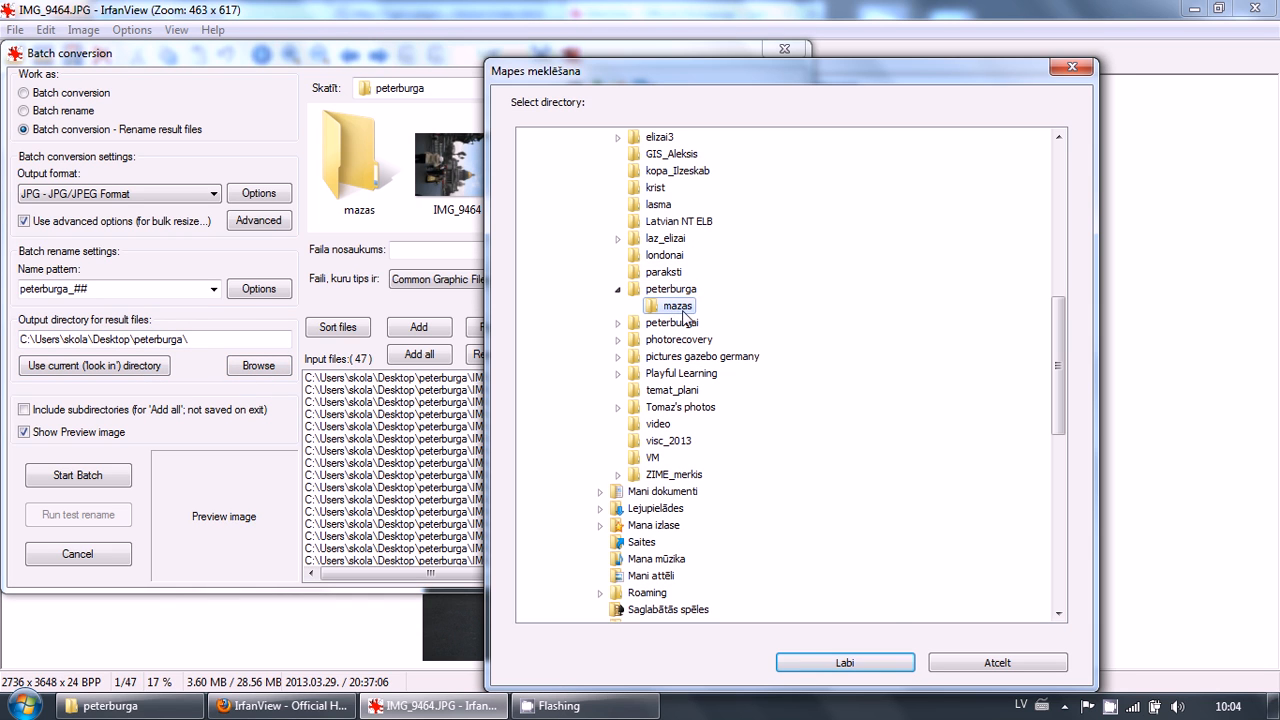
click(877, 662)
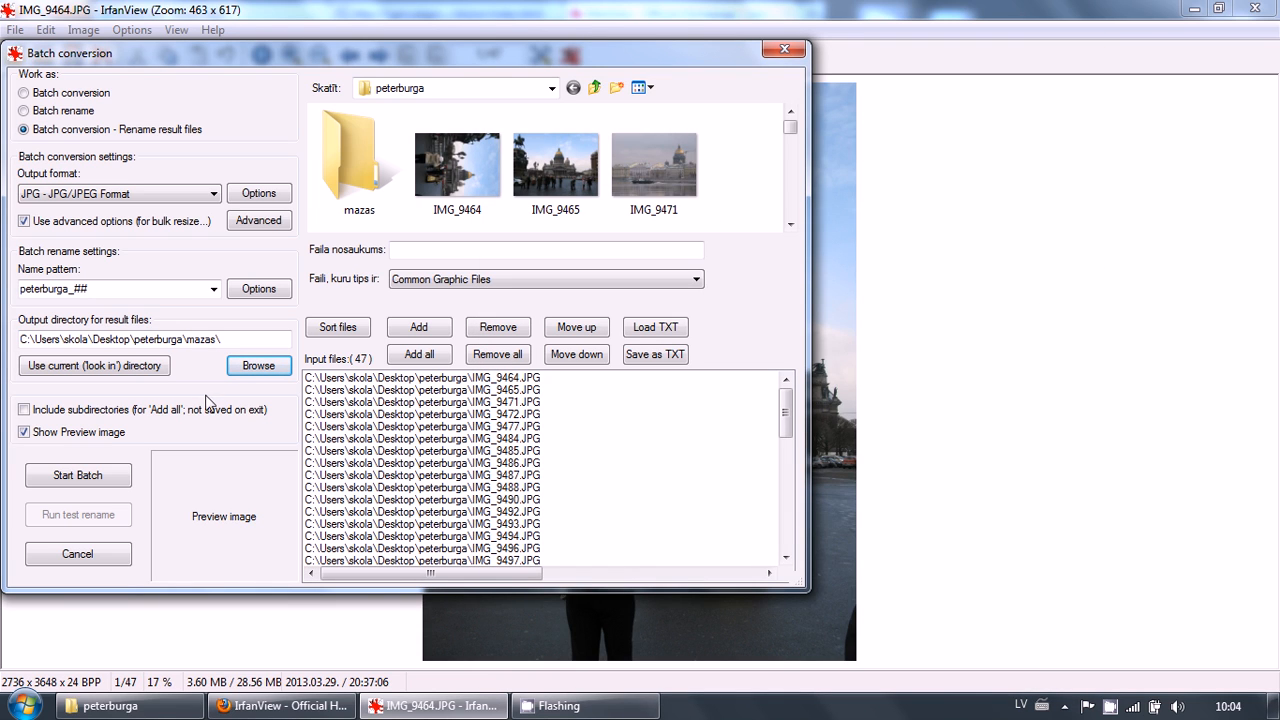
click(88, 475)
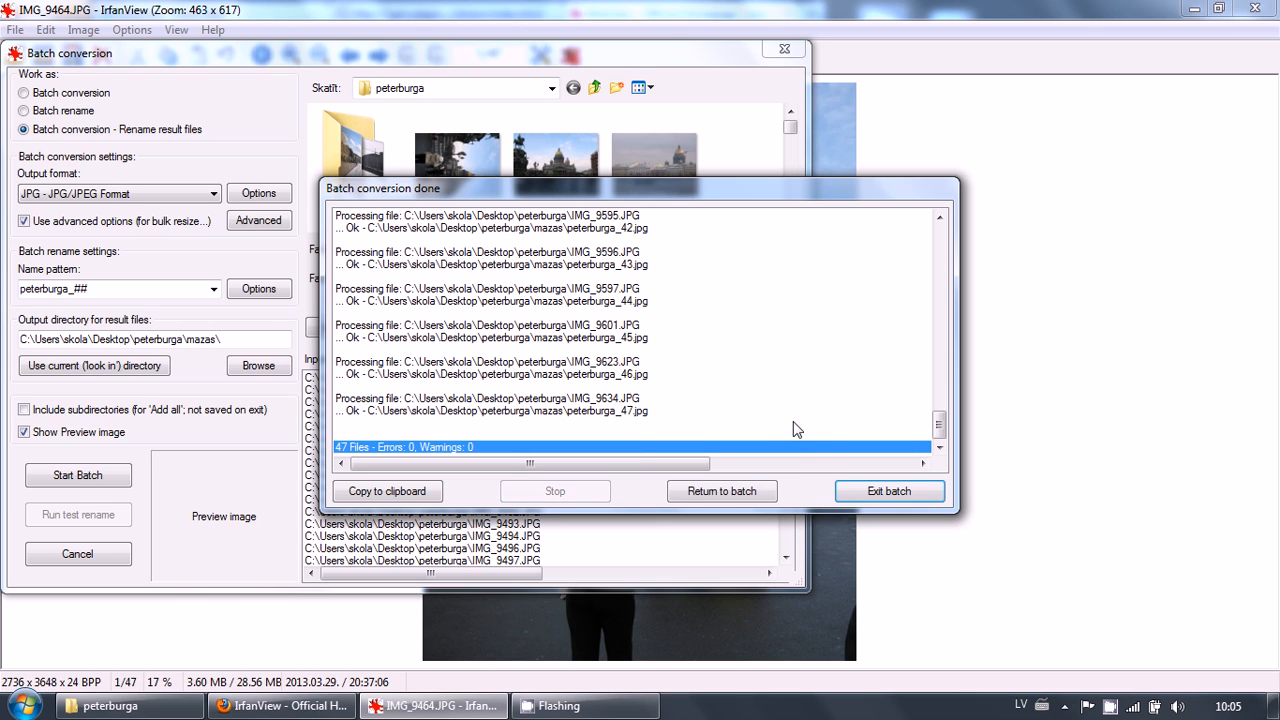
click(887, 493)
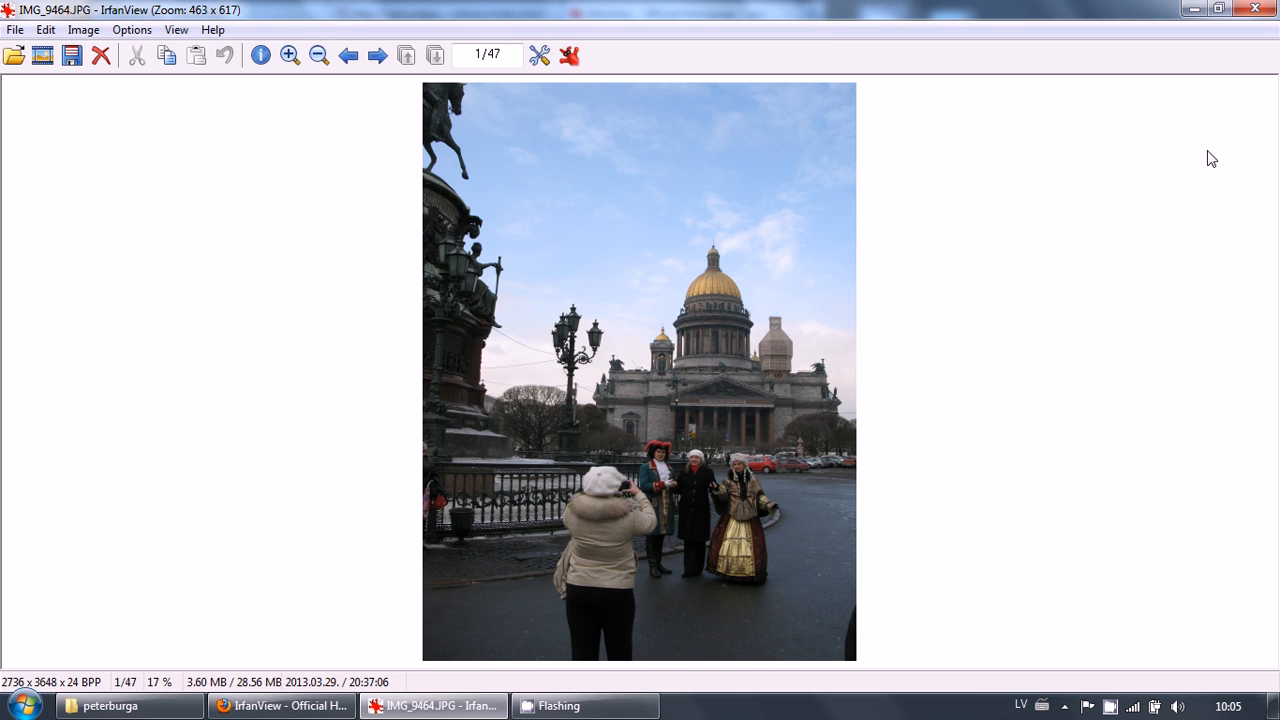
Close IrfanView and open the first converted photo peterburga_01 from the mazas folder
click(1254, 8)
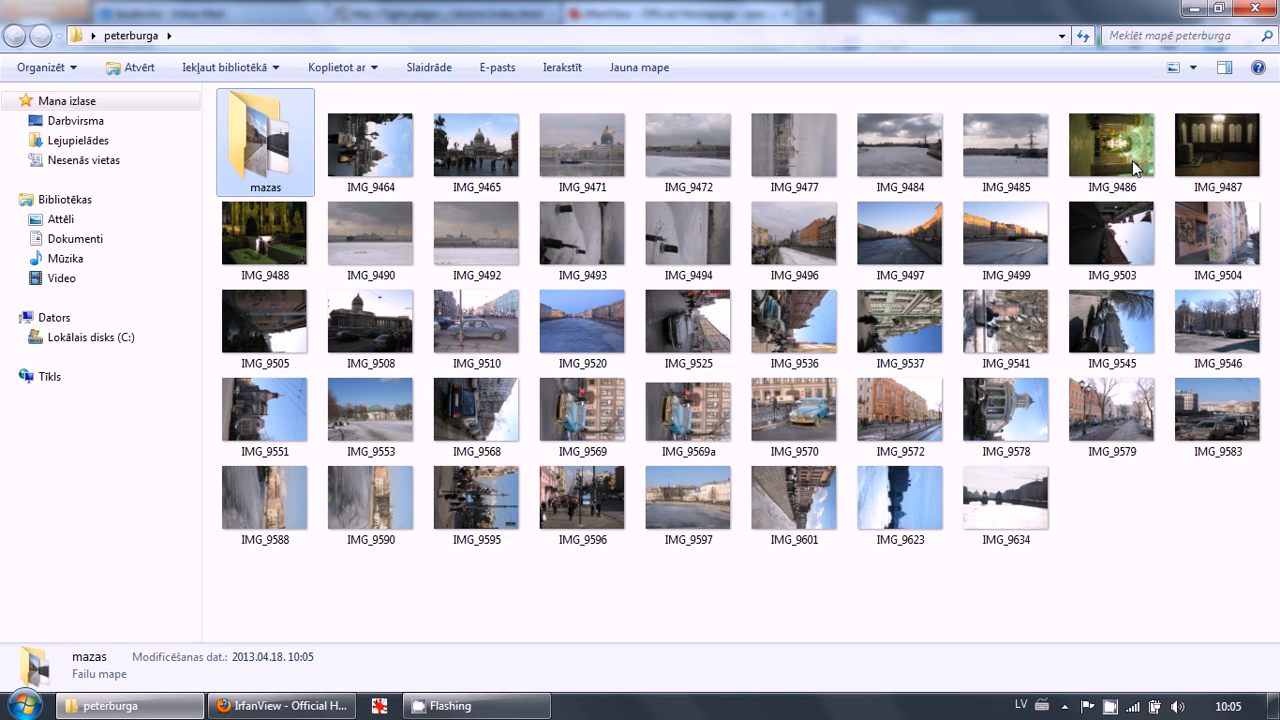
double_click(262, 160)
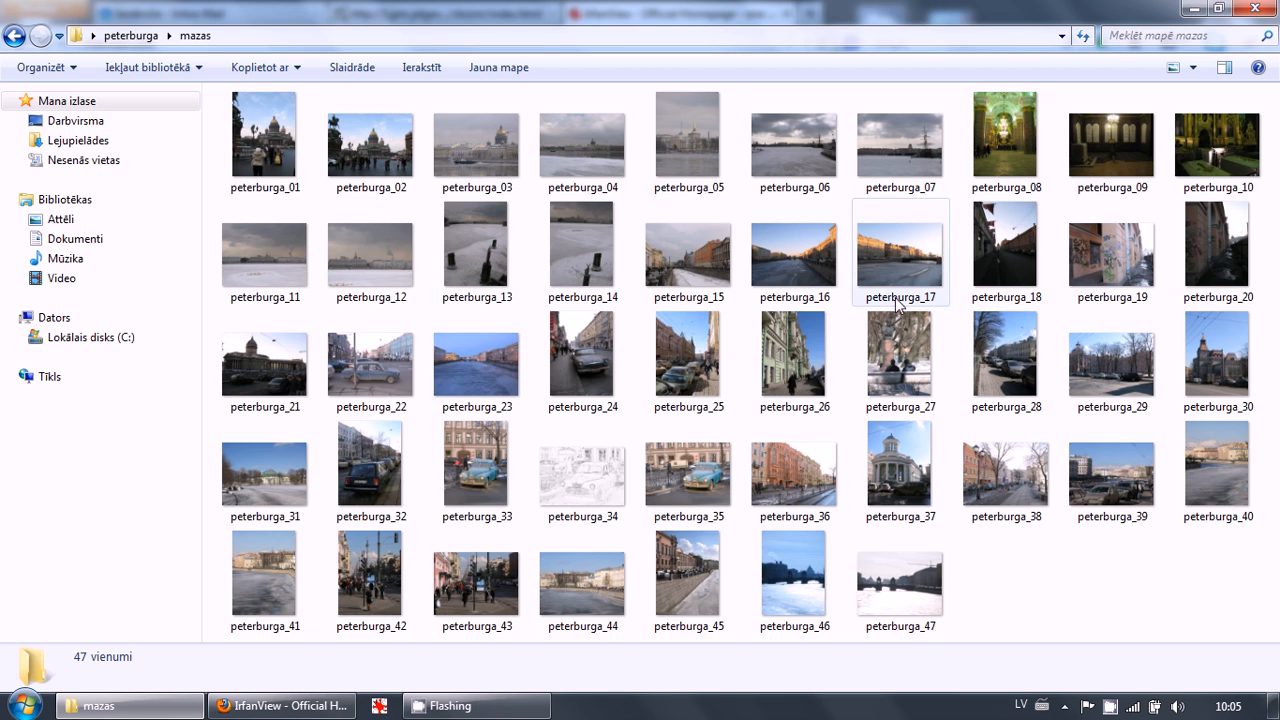
double_click(280, 170)
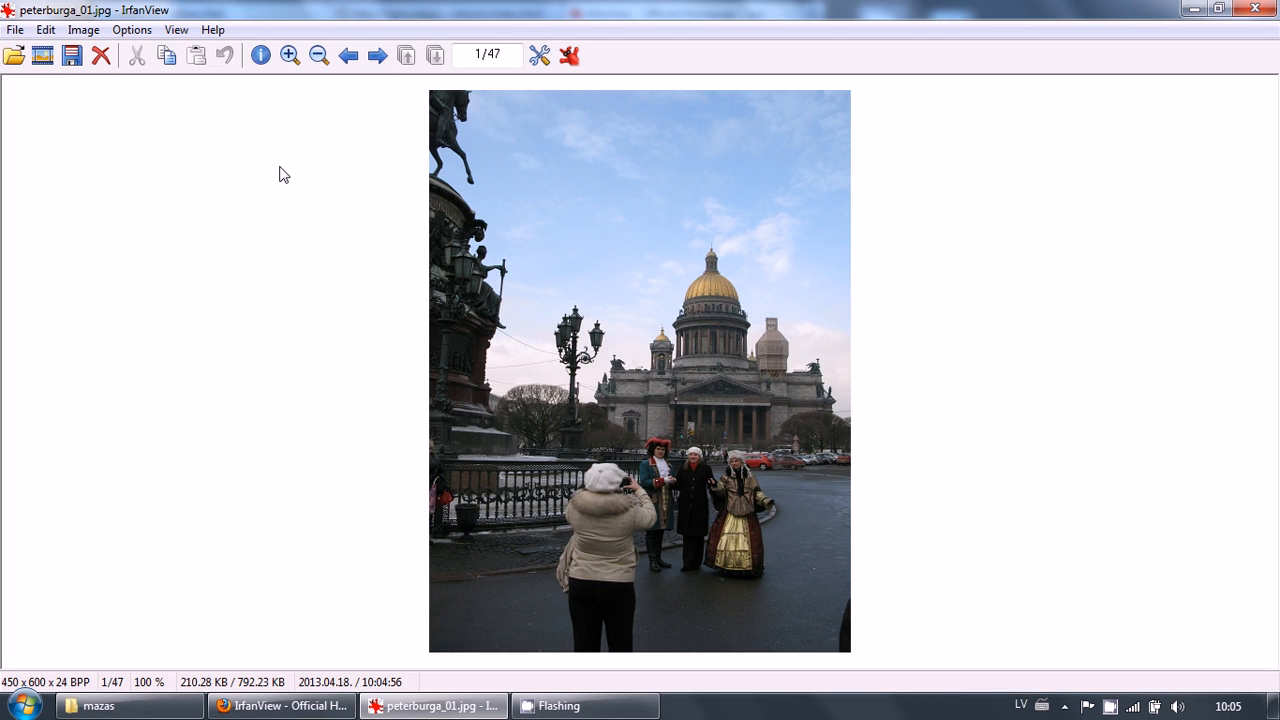
Browse through the converted photos and toggle the full-screen view
click(377, 56)
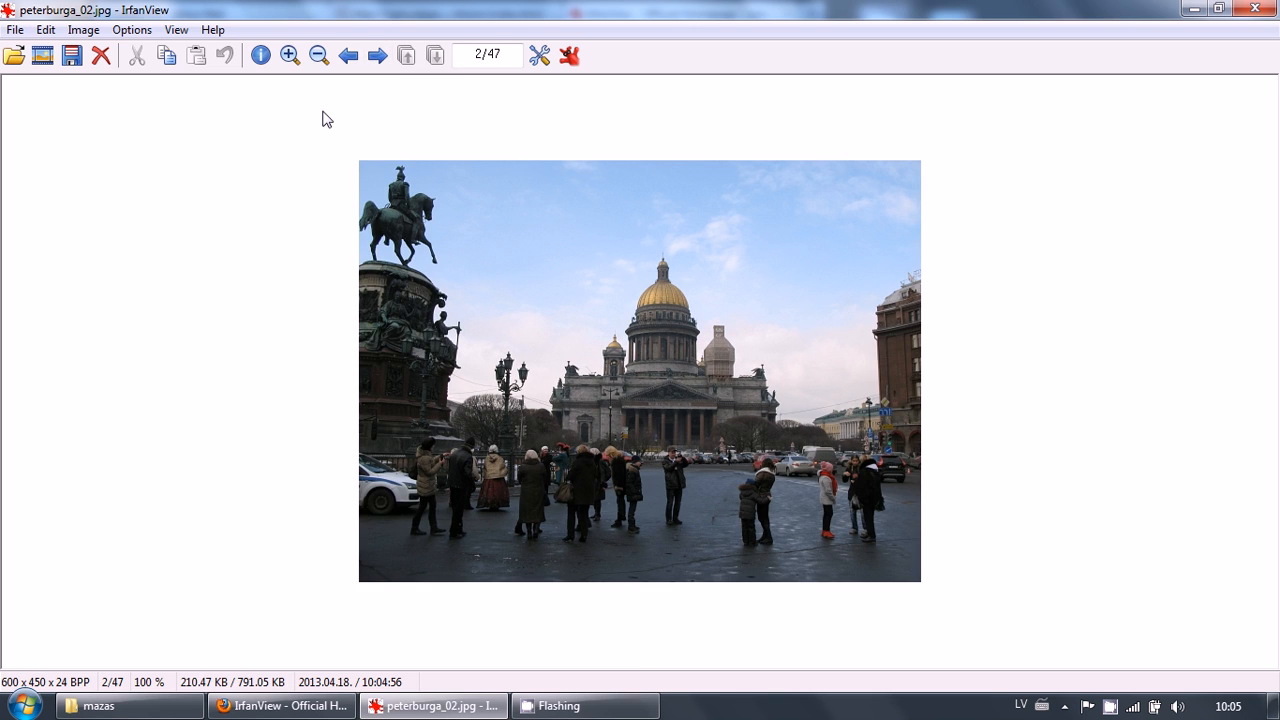
key(space)
key(BackSpace)
key(space)
key(space)
key(BackSpace)
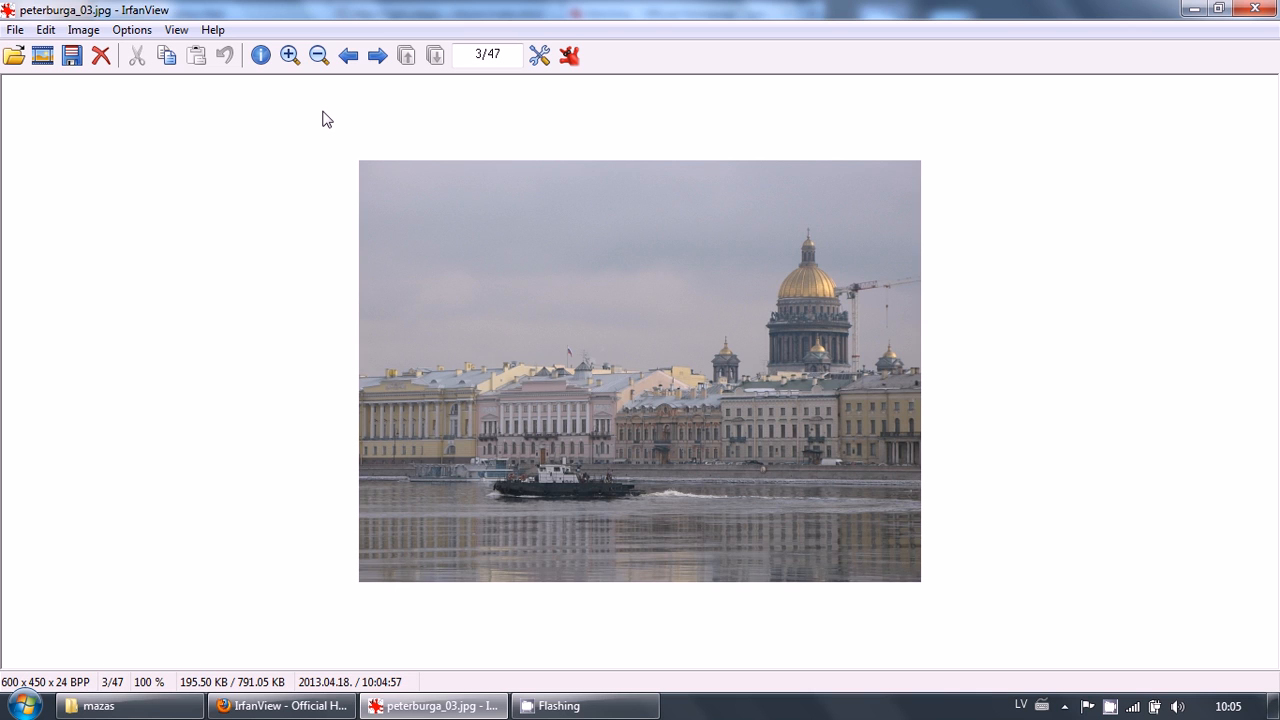
key(Return)
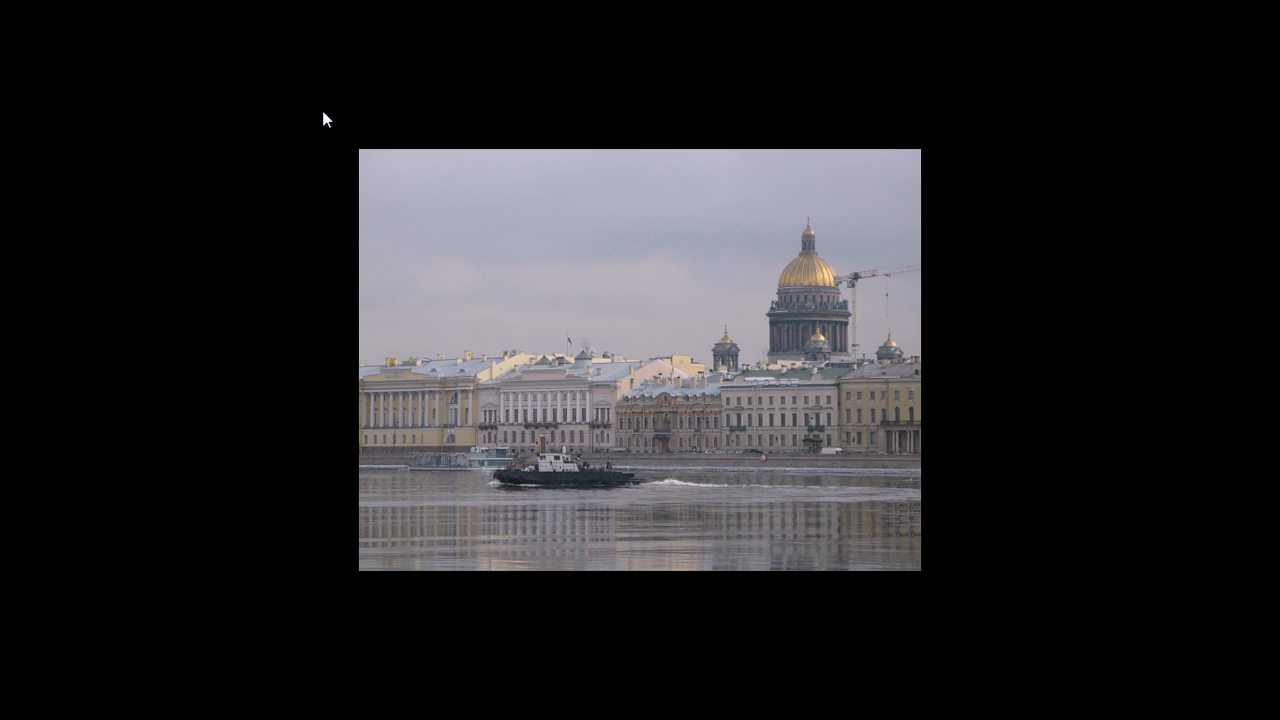
key(Return)
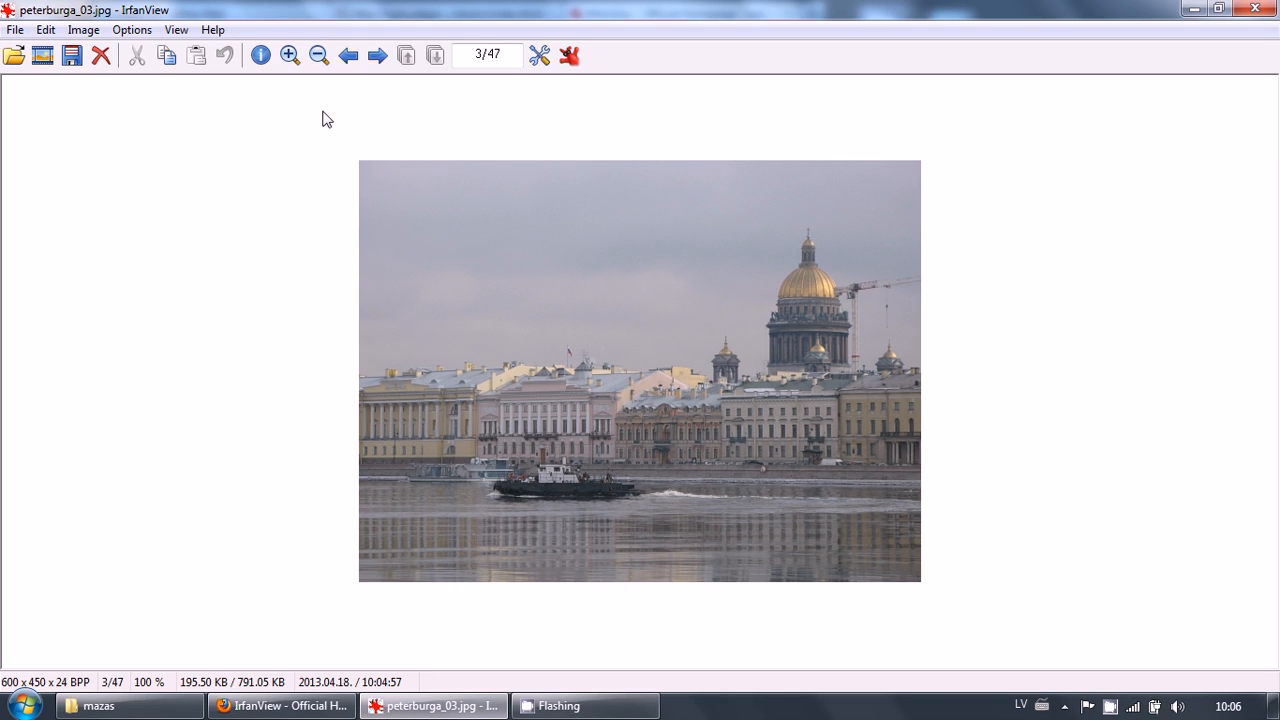
key(Return)
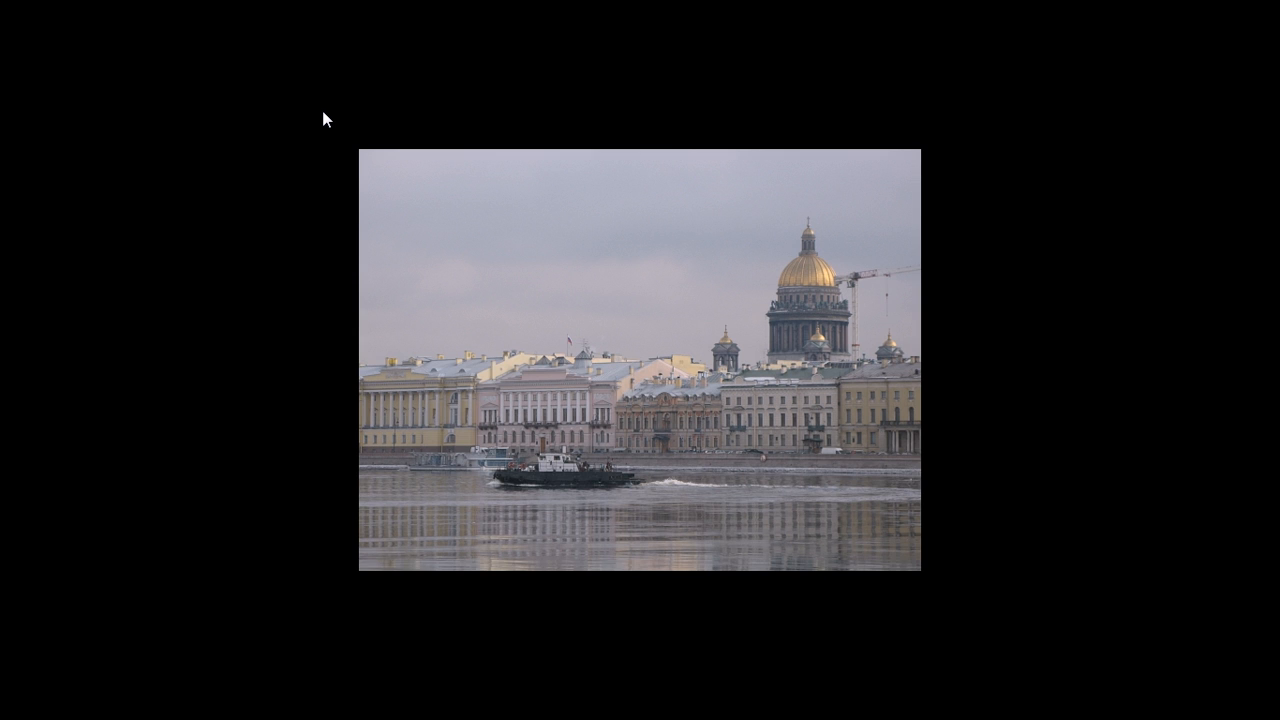
Leave the full-screen view, close the viewer, and open peterburga_05 from the mazas folder
key(Return)
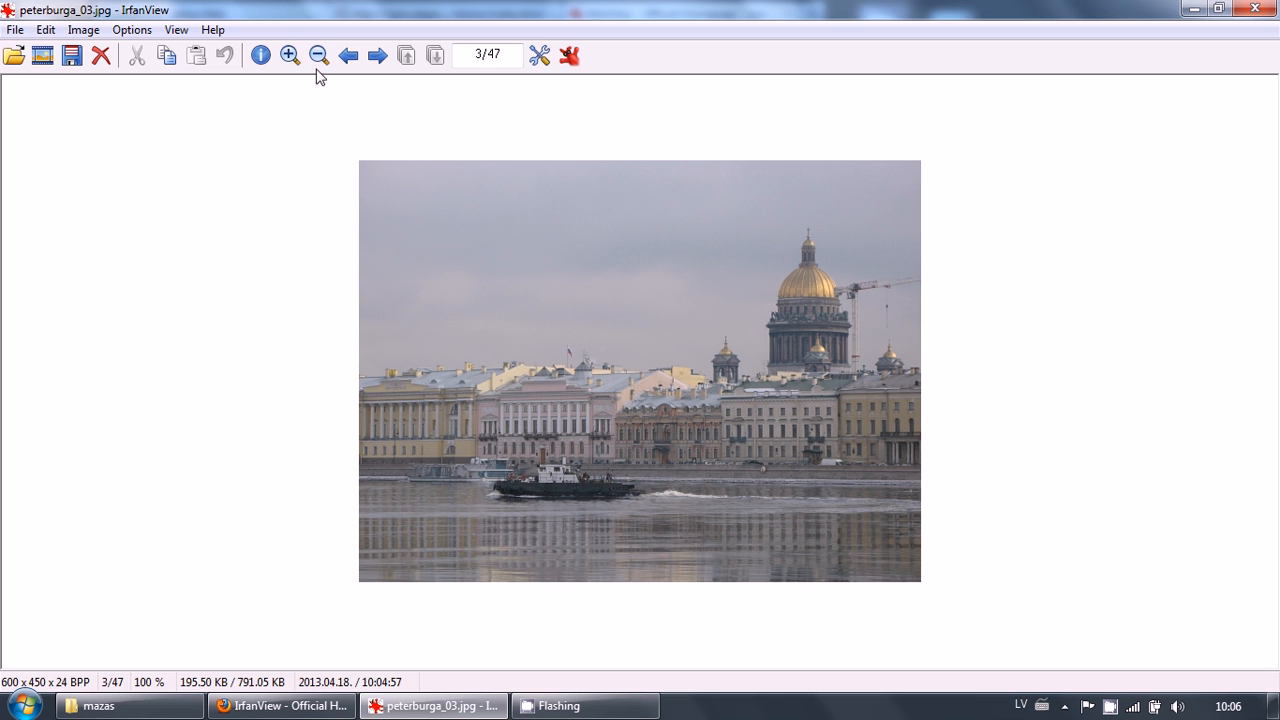
key(Escape)
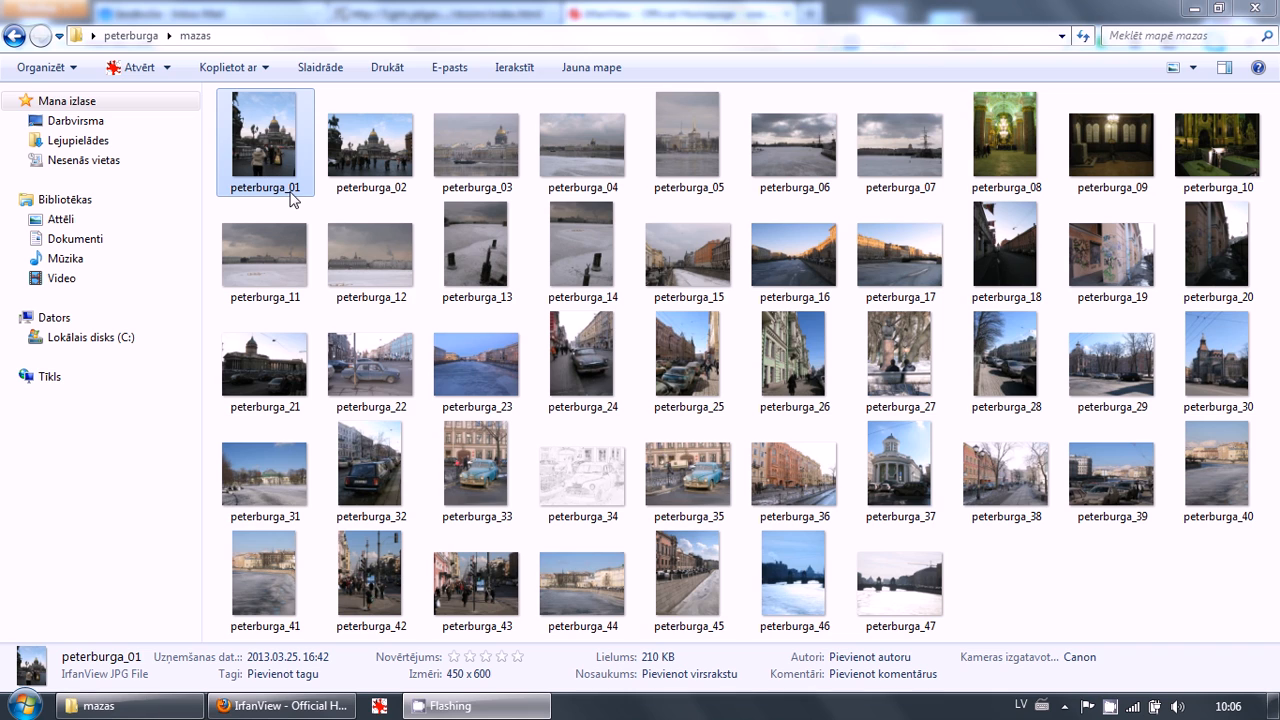
double_click(696, 154)
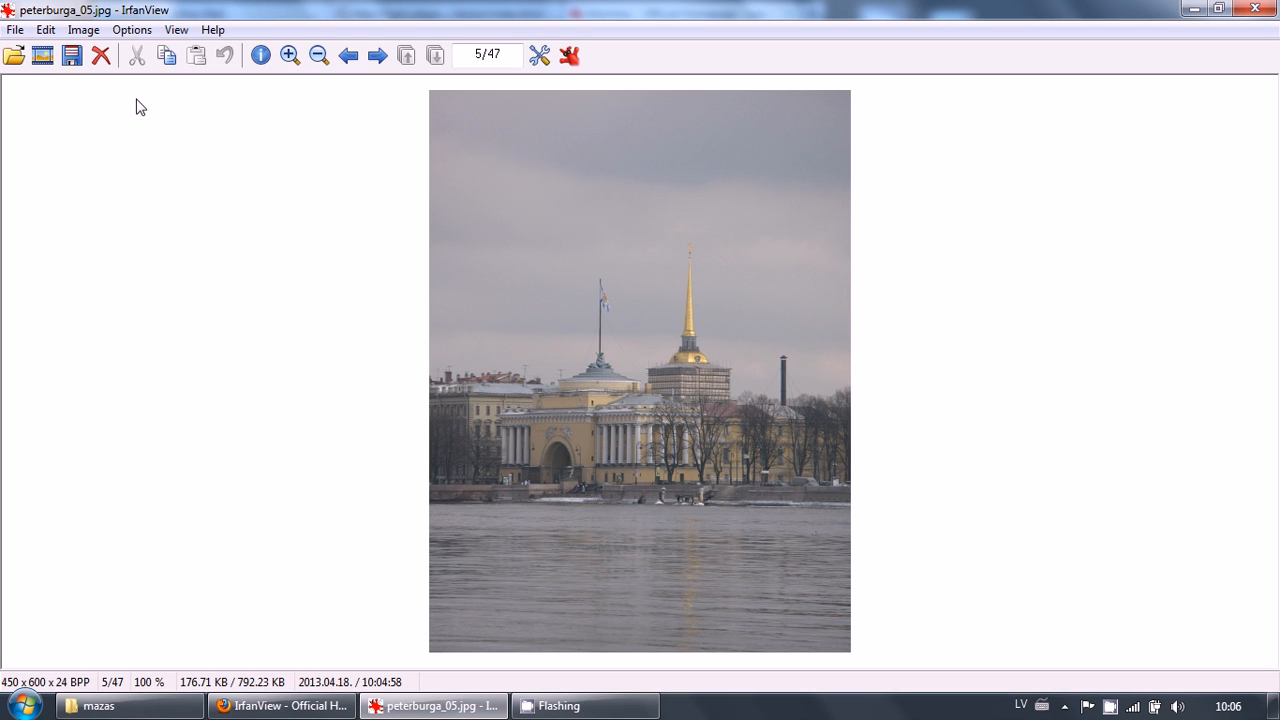
click(83, 30)
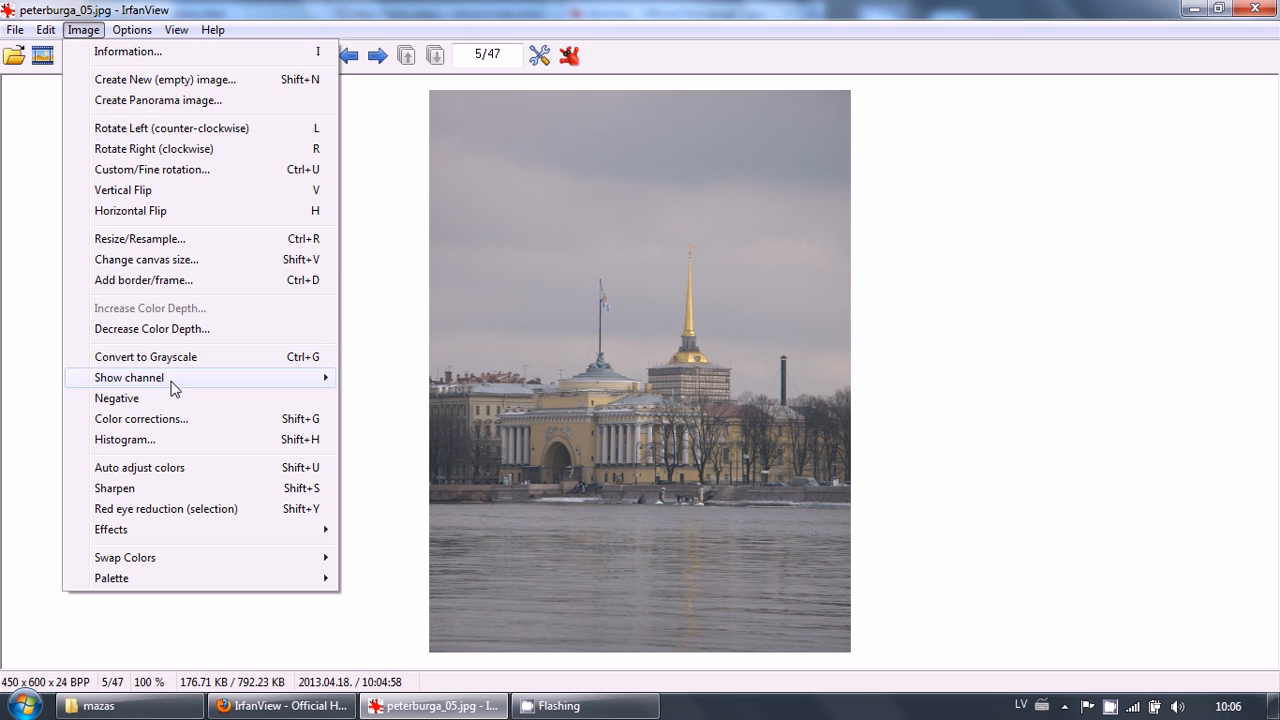
mouse_move(185, 381)
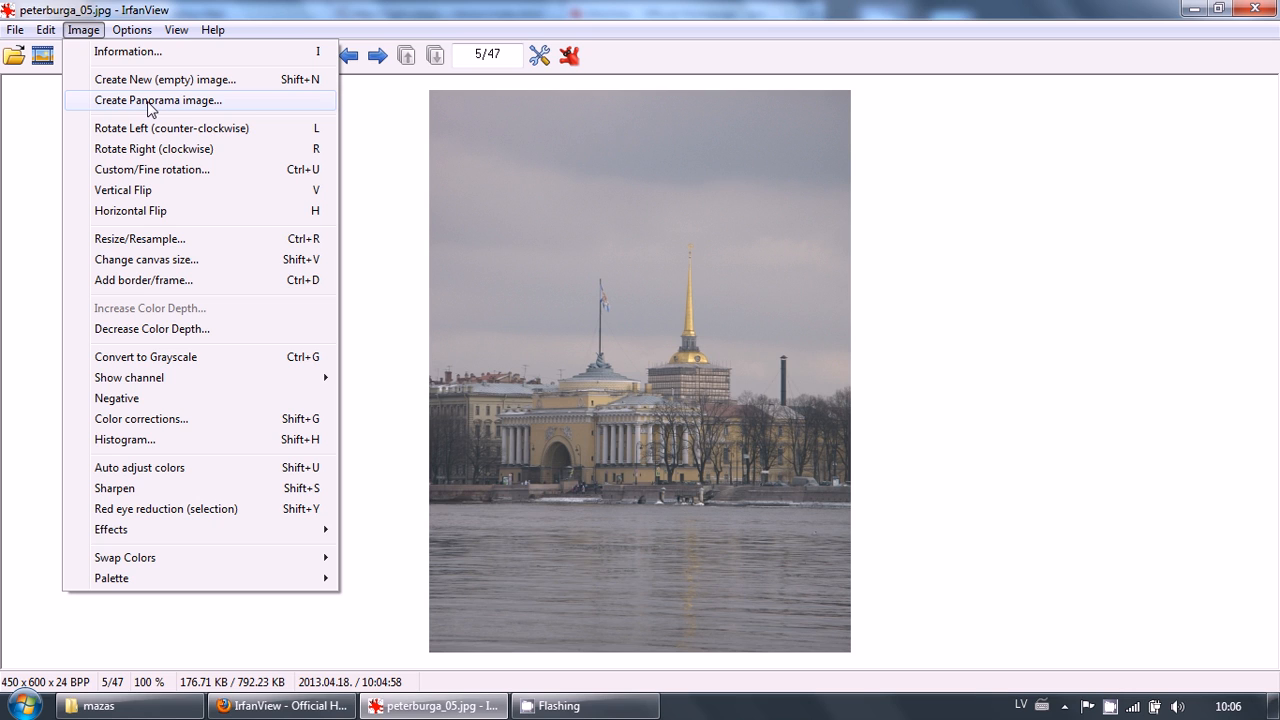
click(160, 170)
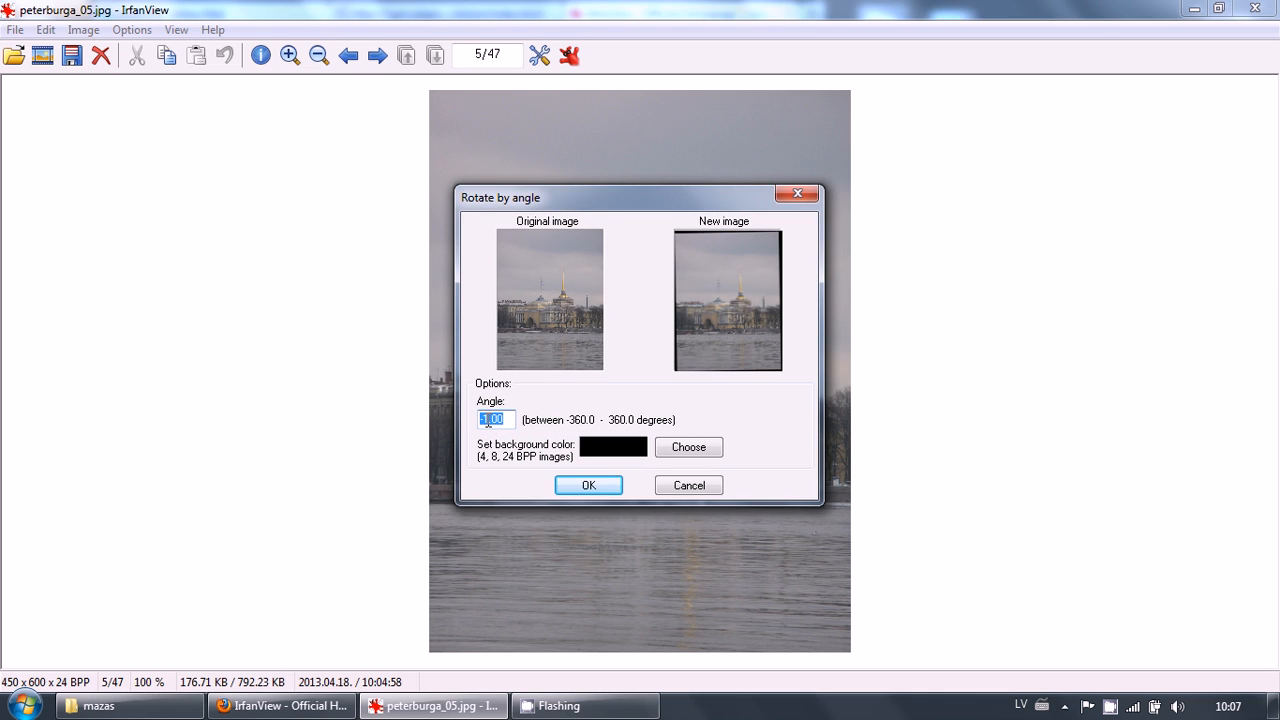
click(672, 488)
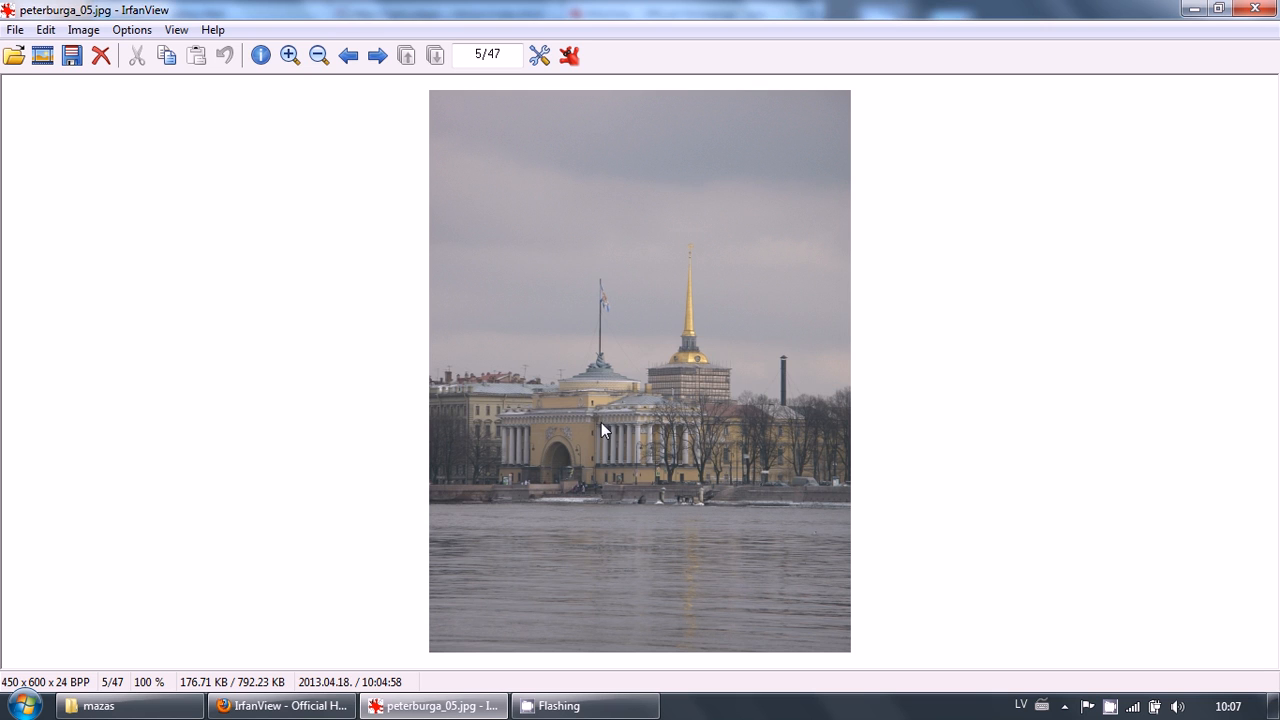
click(83, 30)
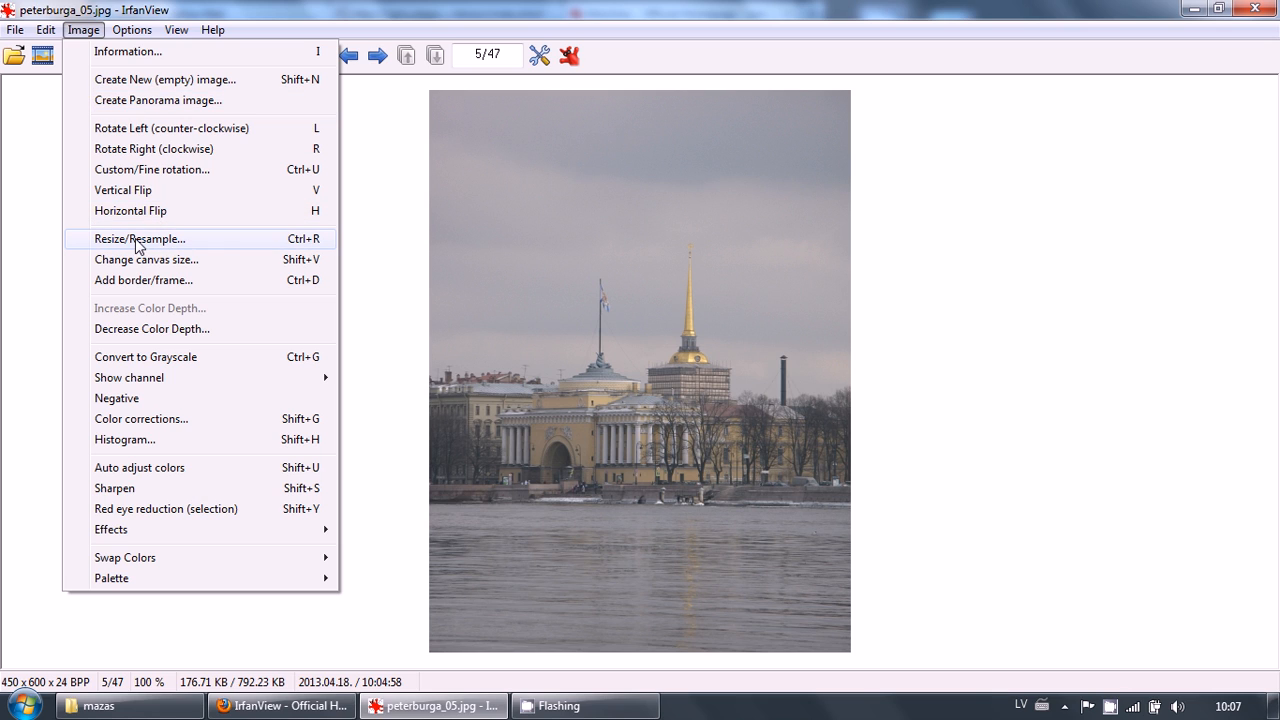
click(140, 240)
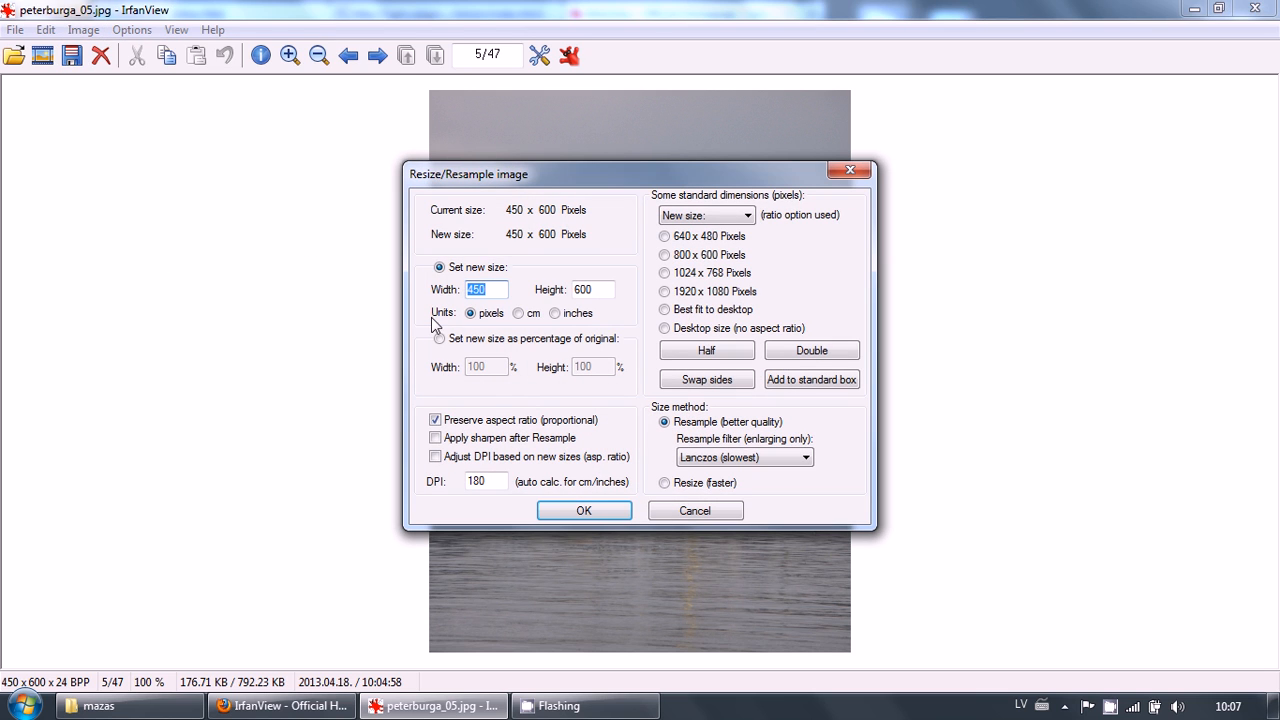
drag(545, 187, 545, 145)
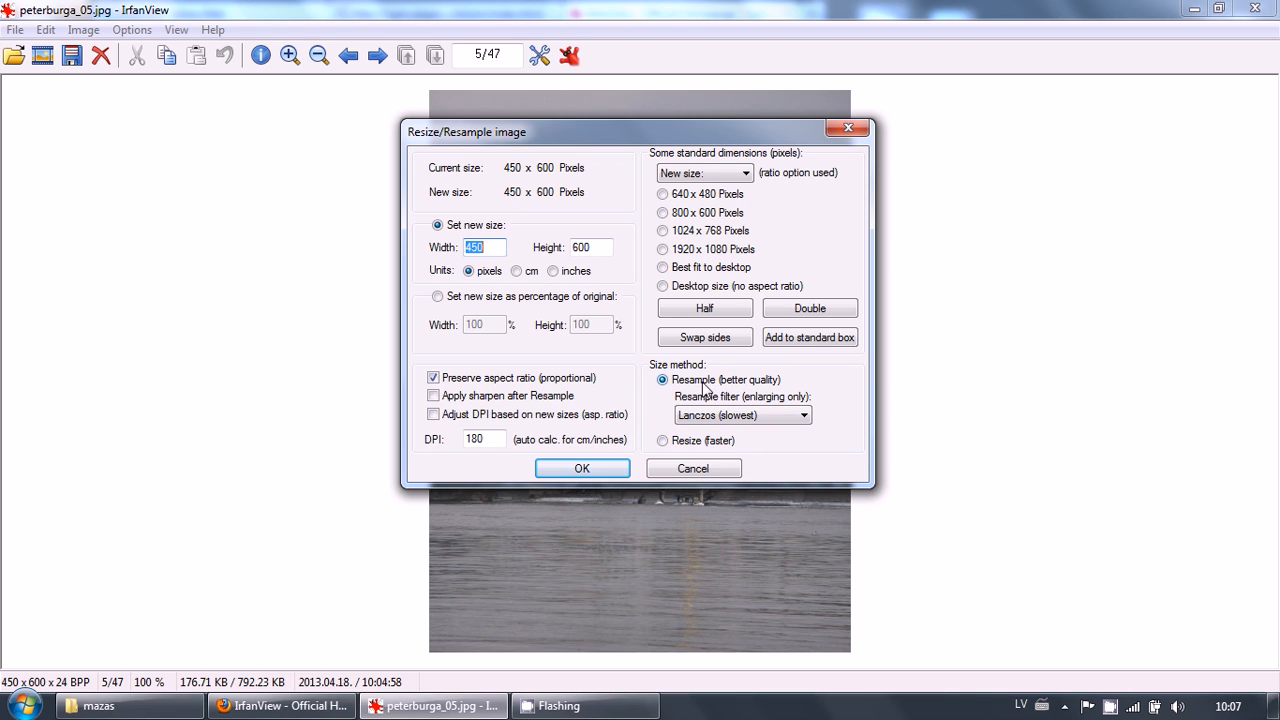
click(691, 470)
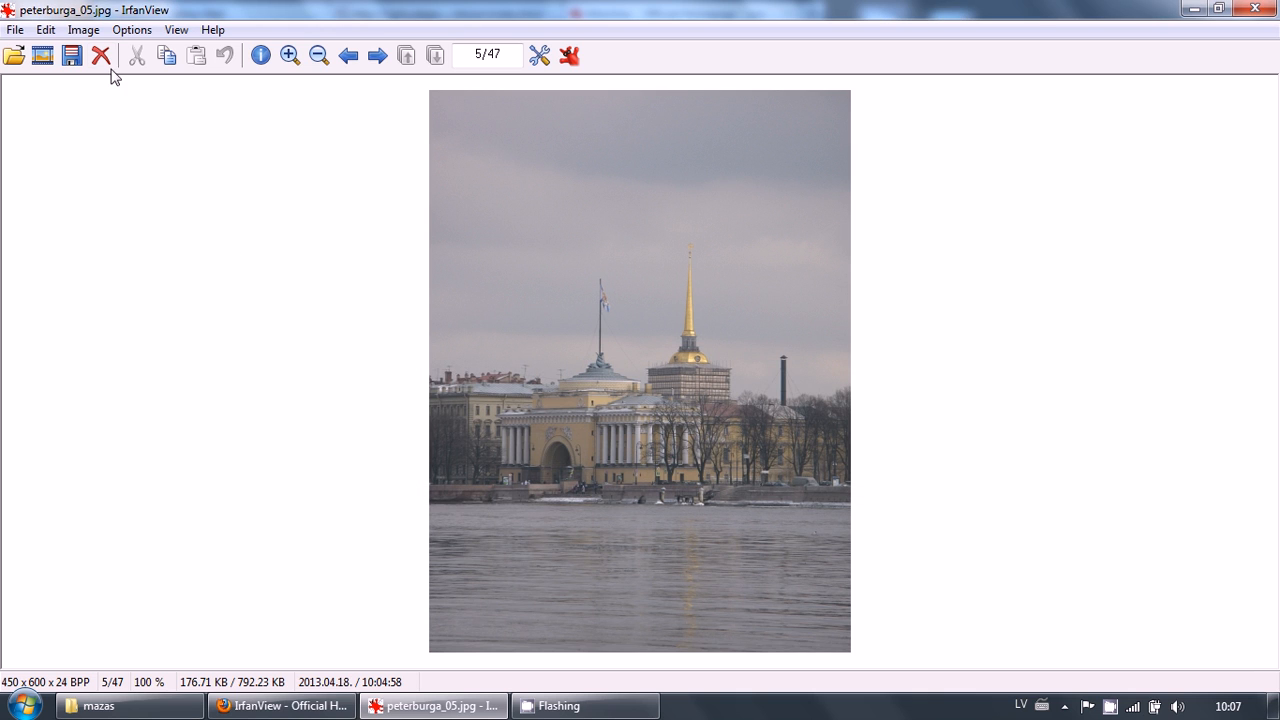
click(83, 29)
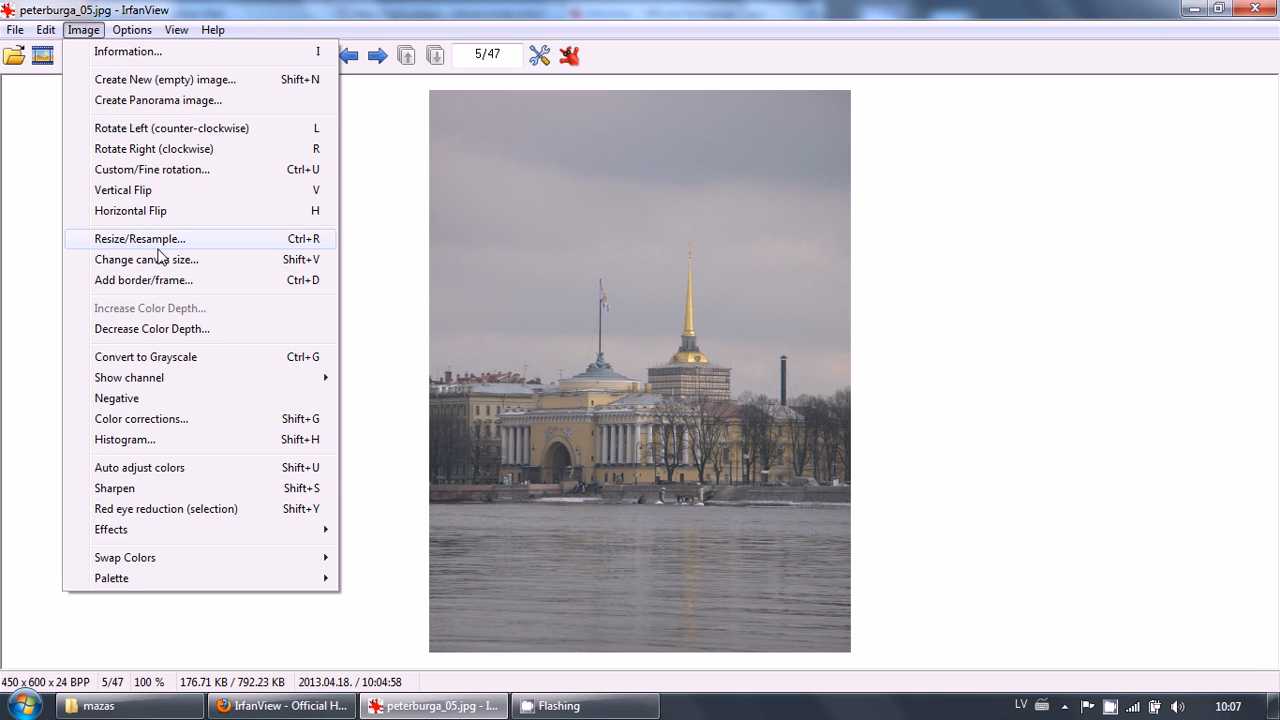
click(136, 285)
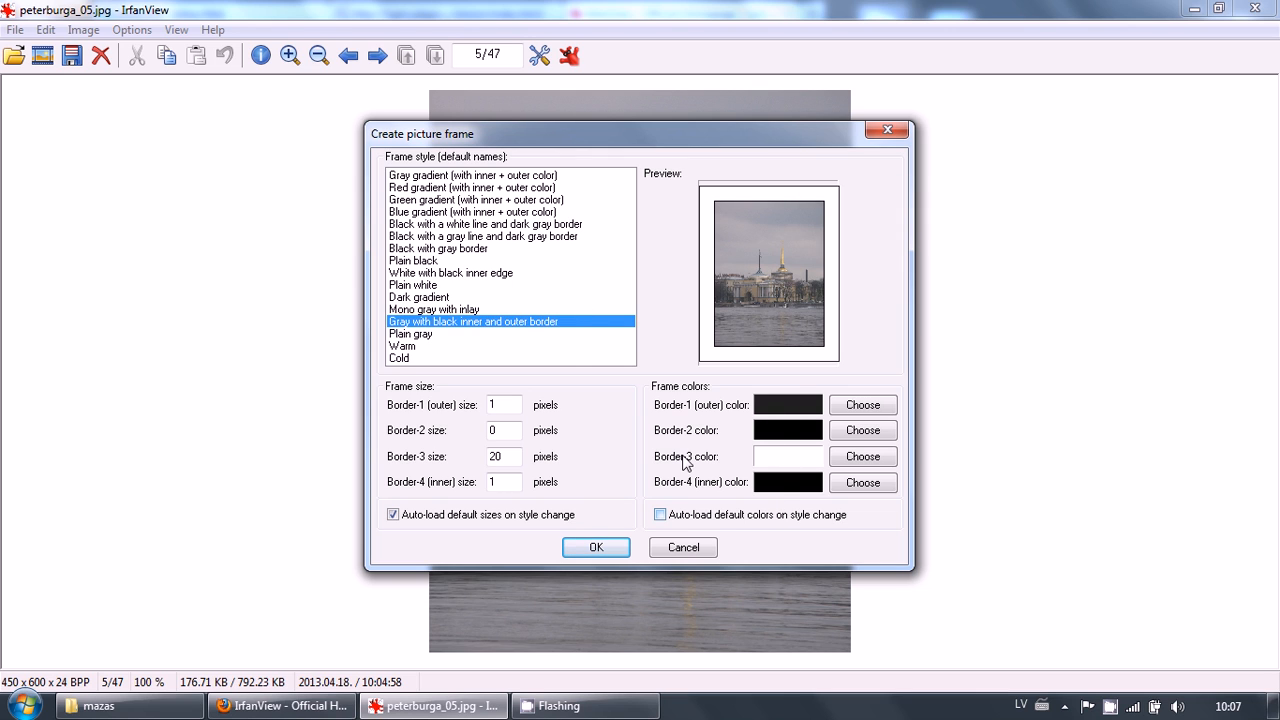
click(478, 248)
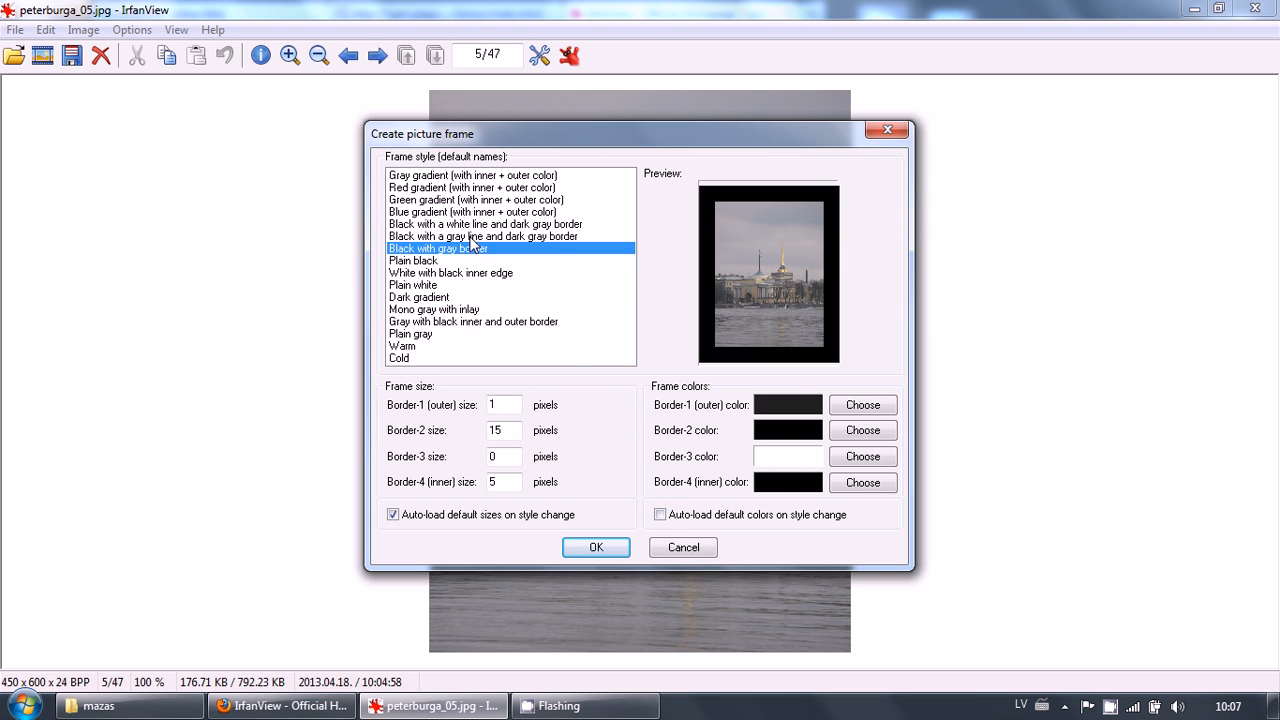
click(468, 212)
click(465, 188)
click(459, 274)
click(442, 322)
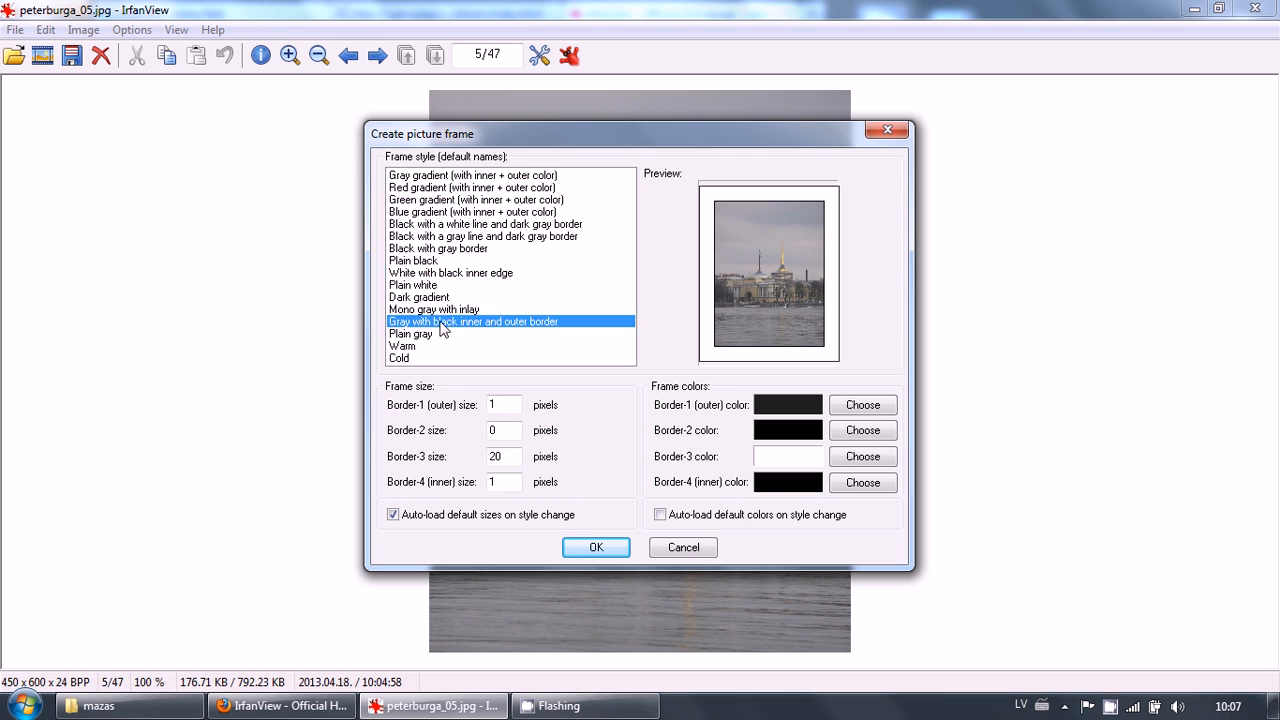
click(689, 549)
Apply automatic color adjustment to the photo
click(83, 29)
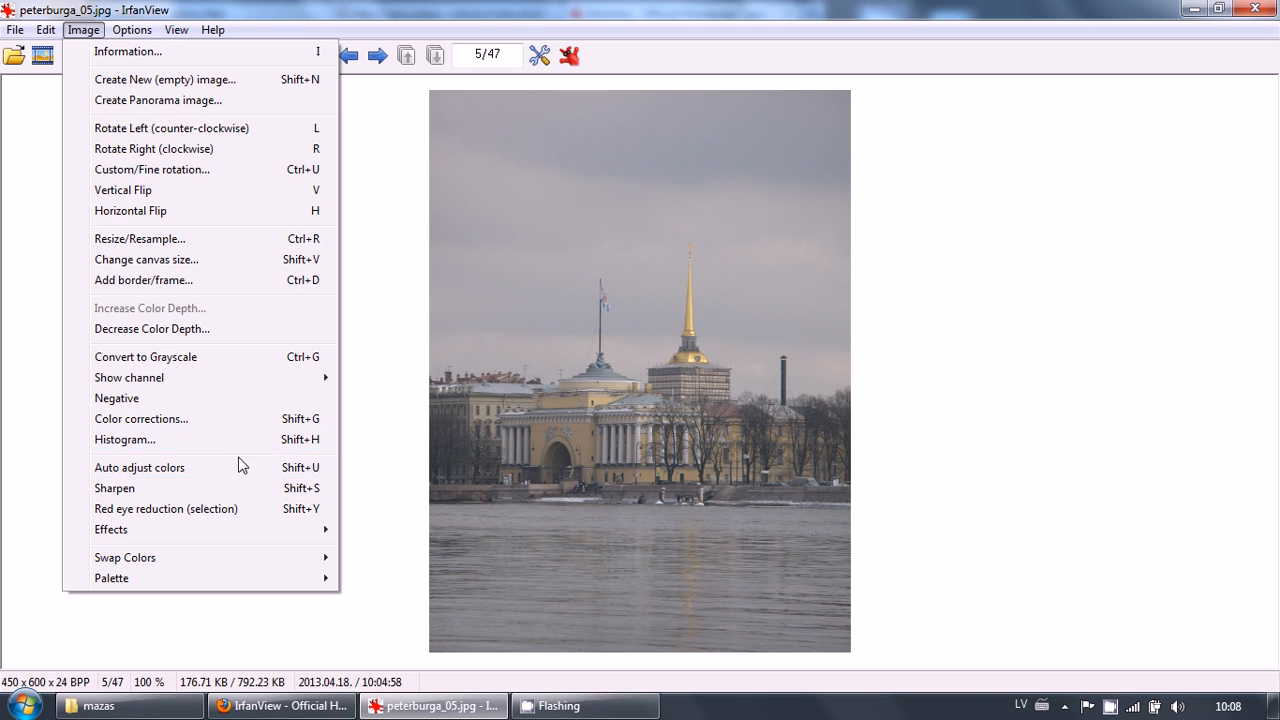
click(166, 470)
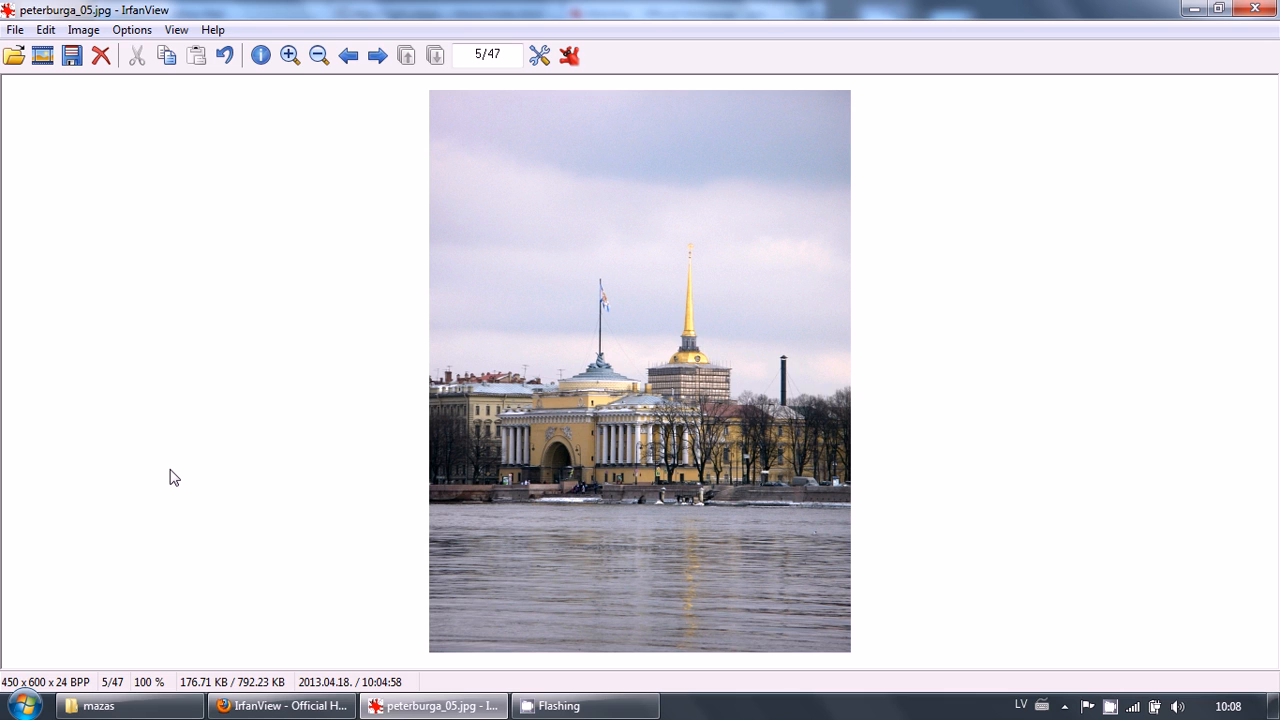
Sharpen the photo and undo the sharpening
click(95, 34)
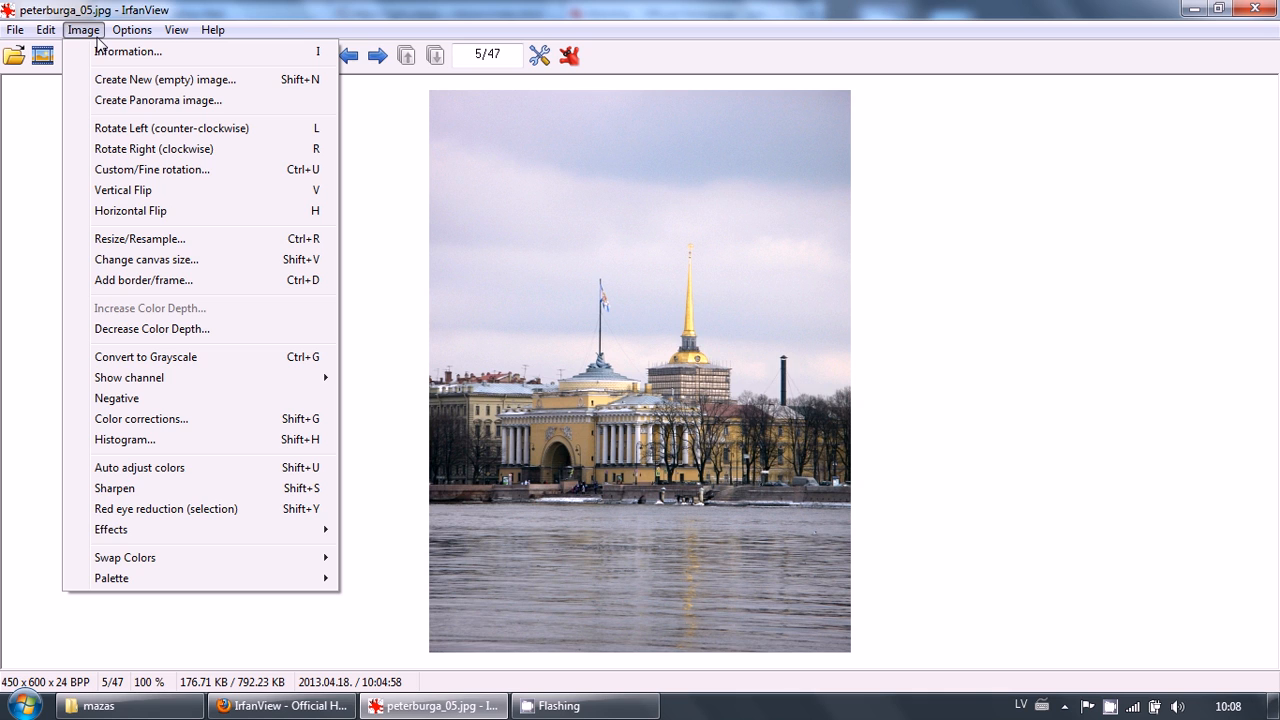
click(190, 492)
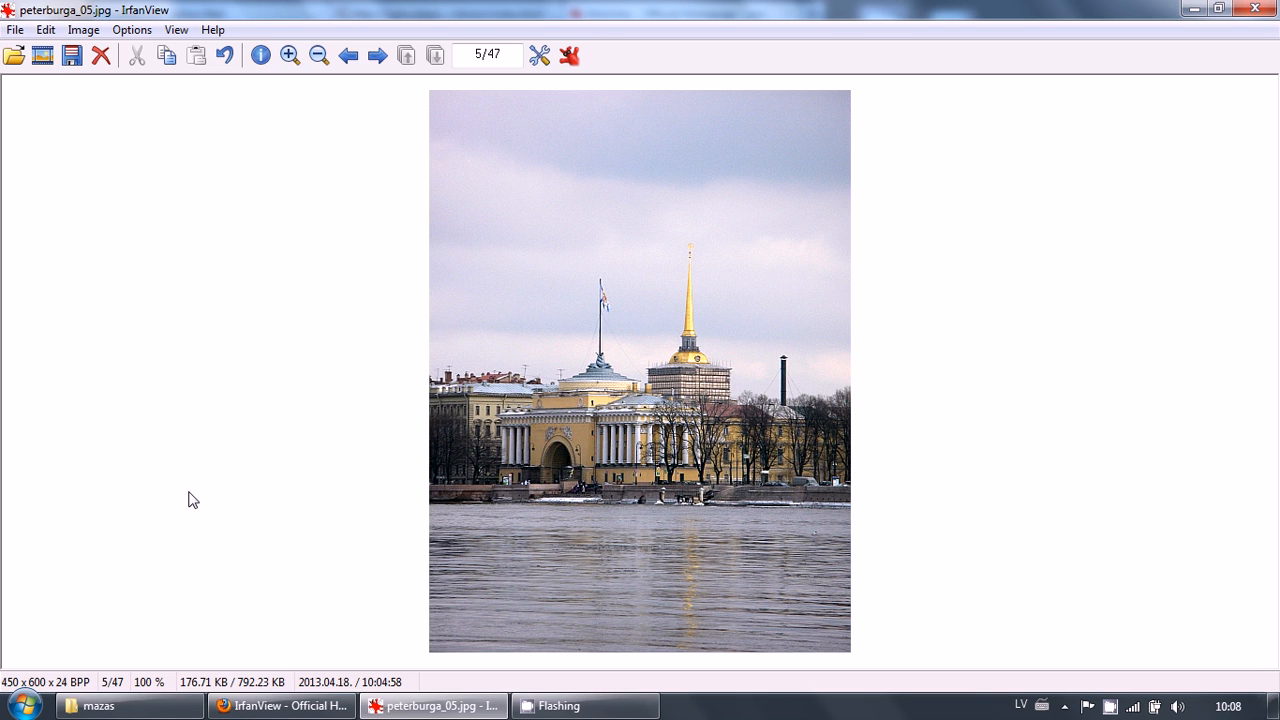
key(ctrl+z)
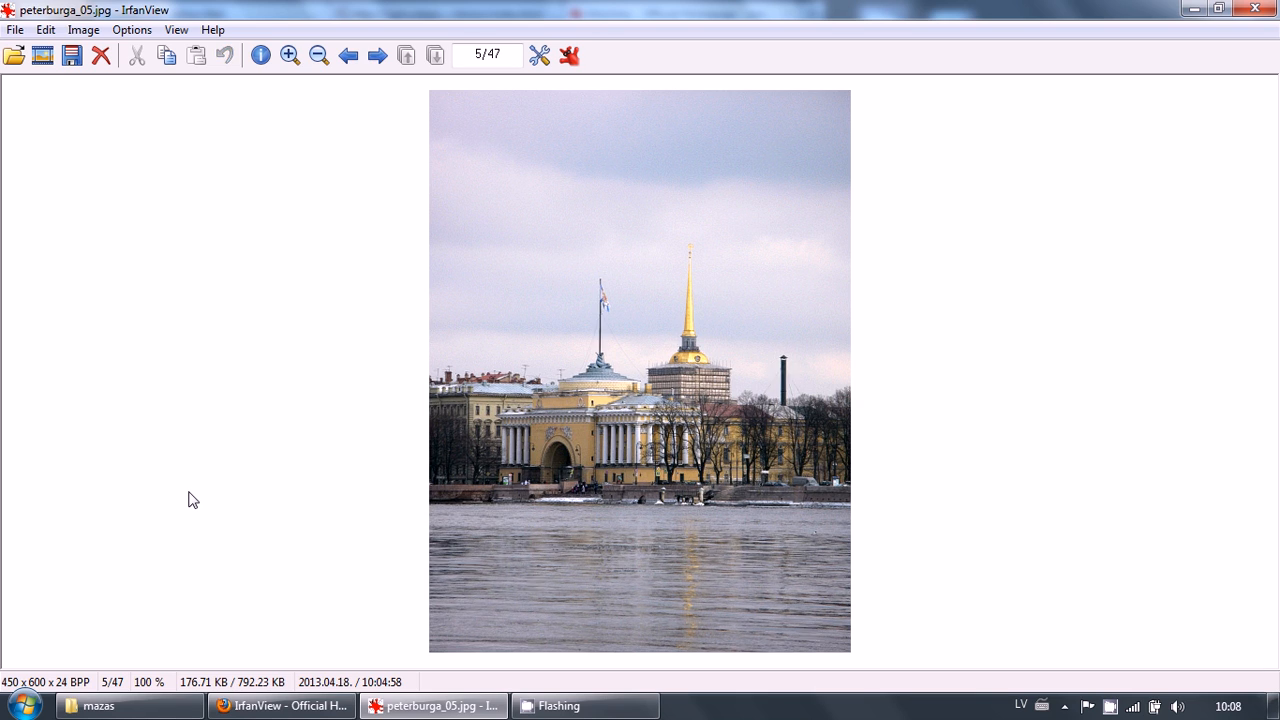
Apply the Sepia effect to the photo and undo it
click(84, 30)
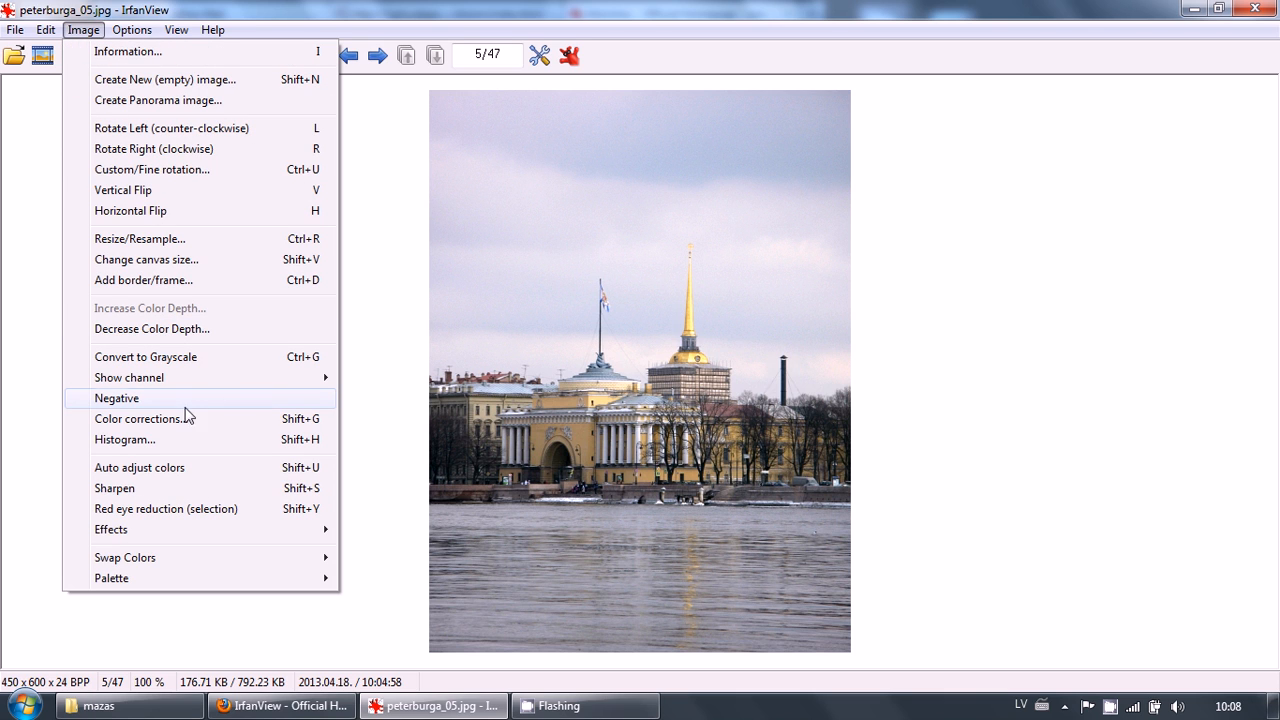
mouse_move(192, 534)
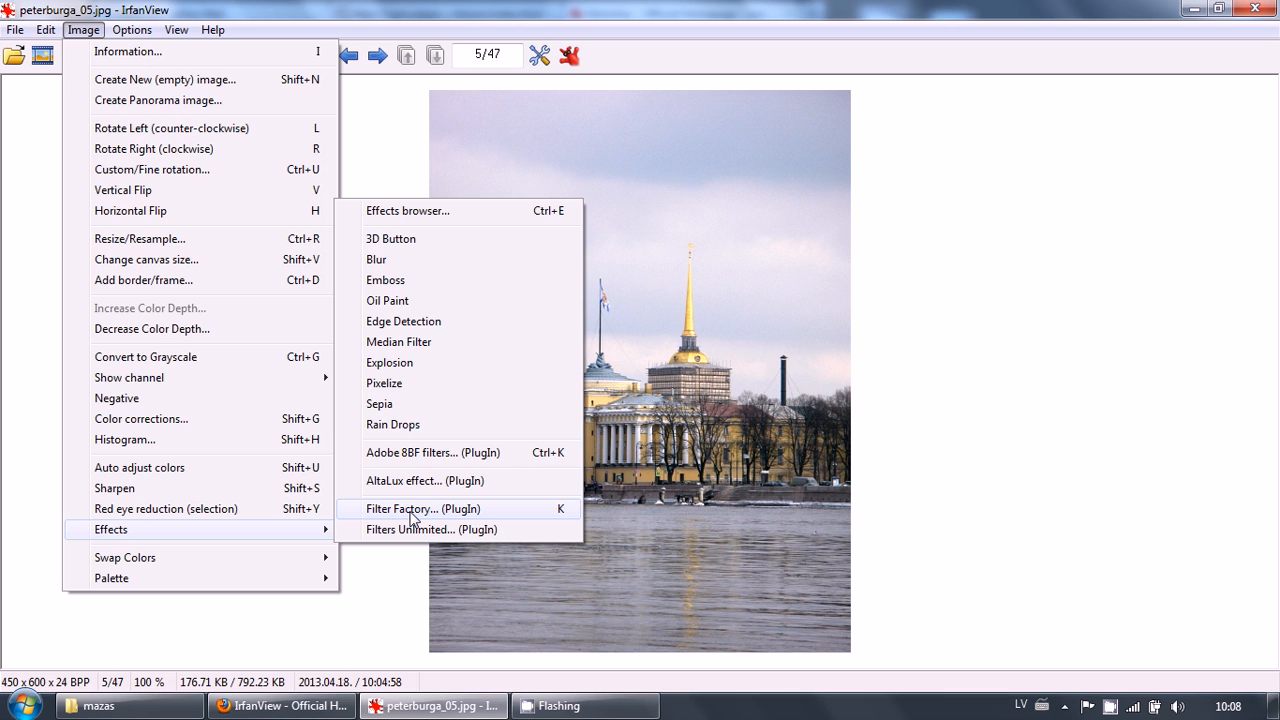
click(400, 404)
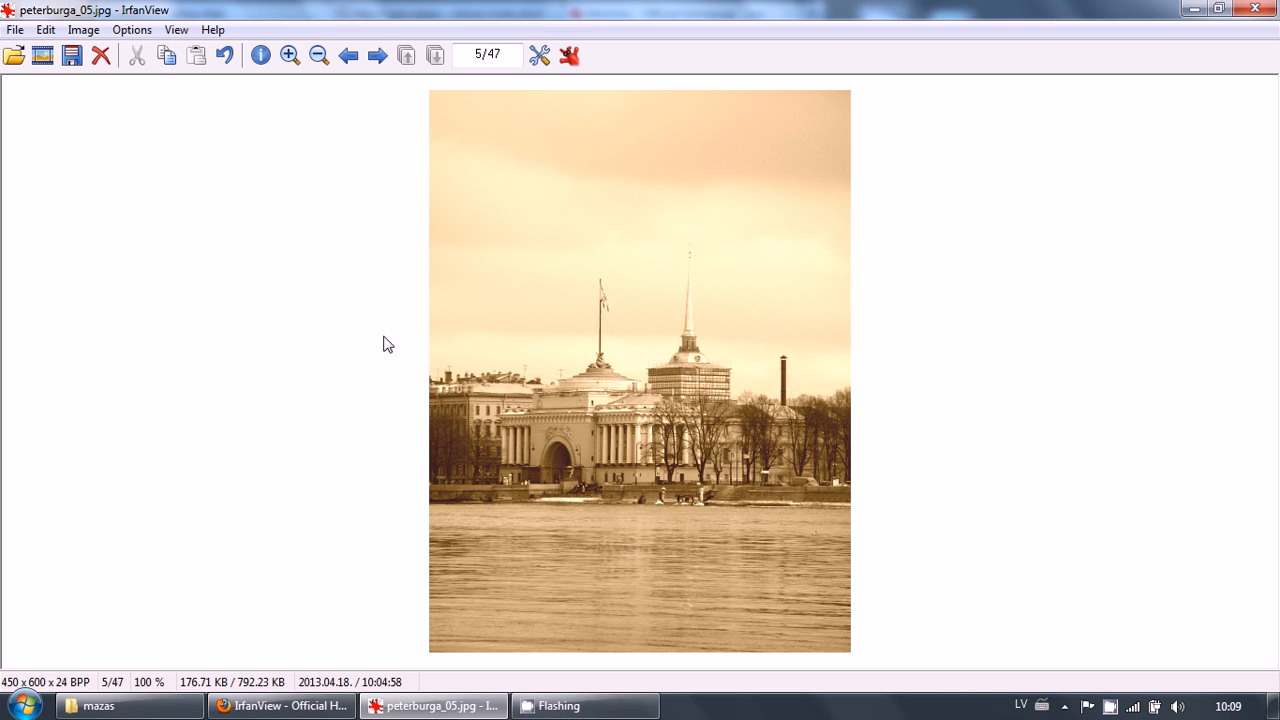
key(ctrl+z)
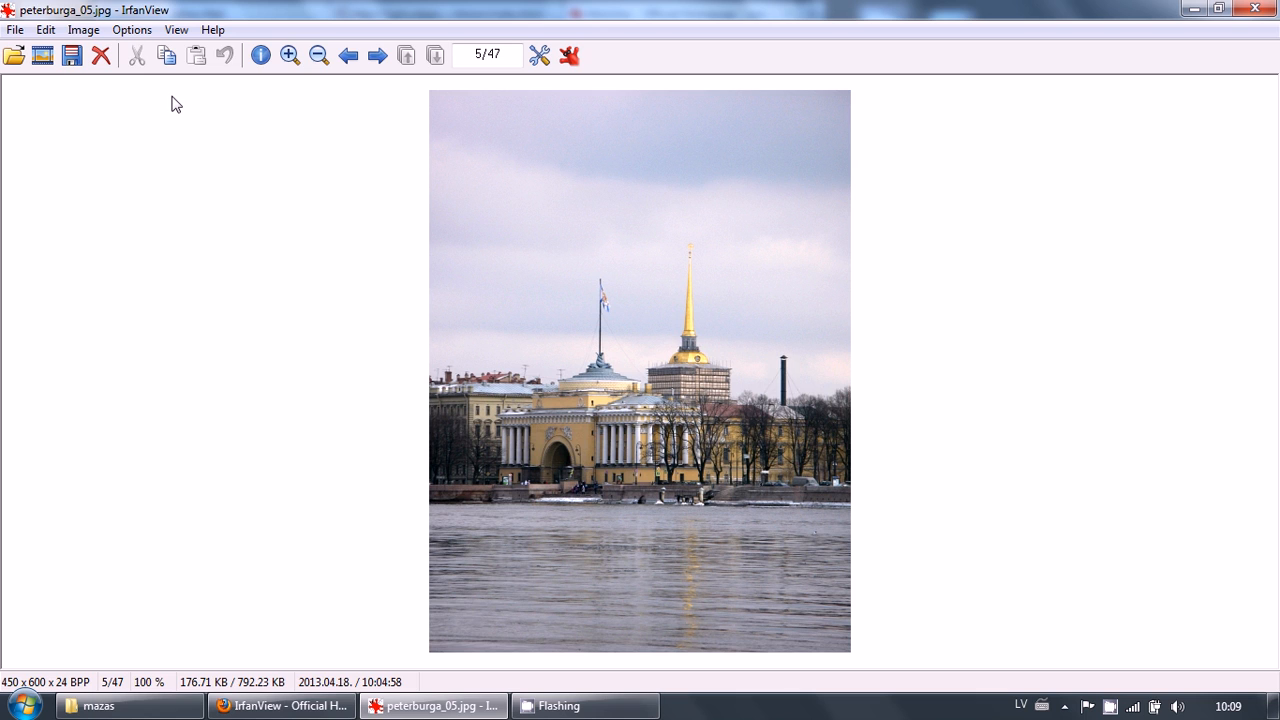
Open the Paint dialog and move it next to the photo
click(95, 31)
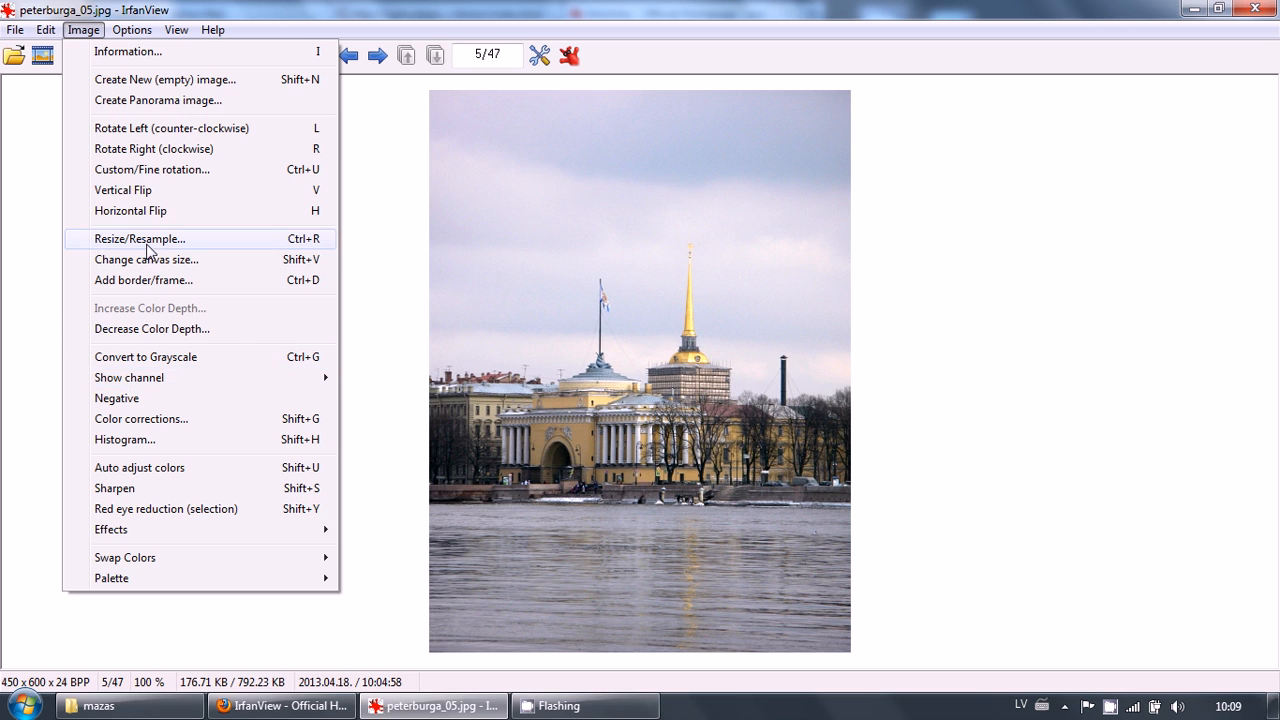
click(83, 30)
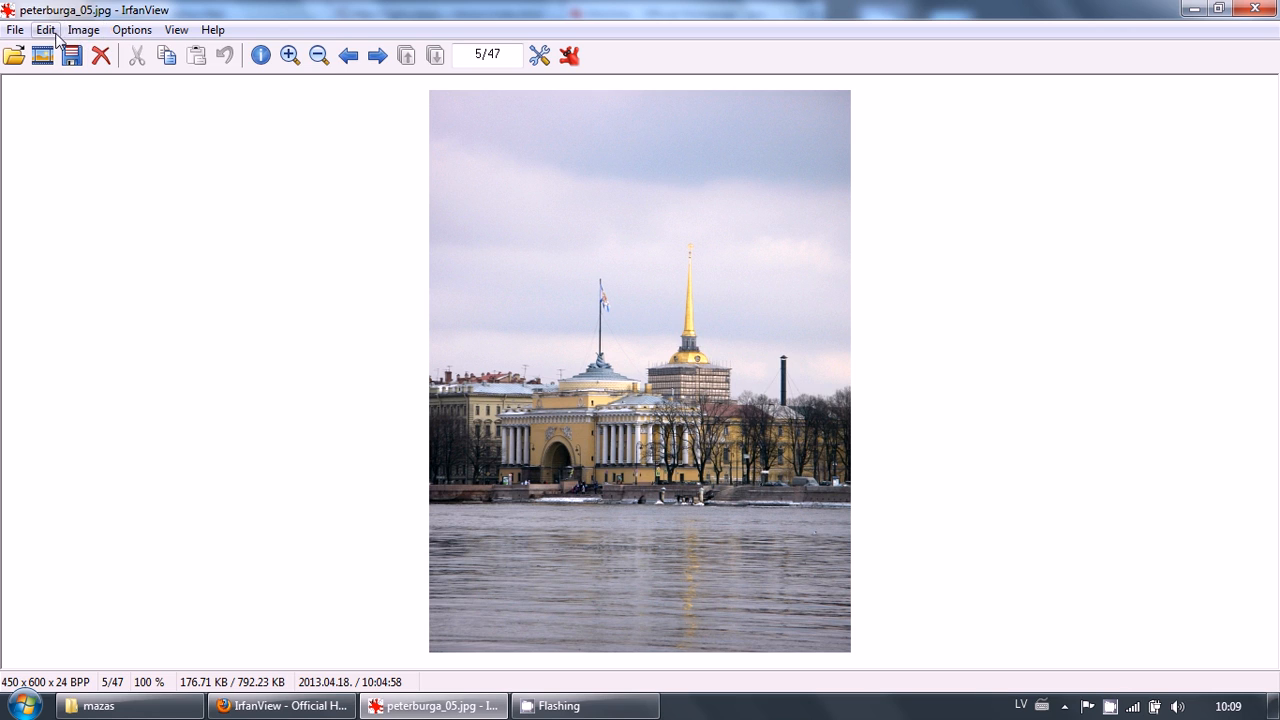
click(46, 32)
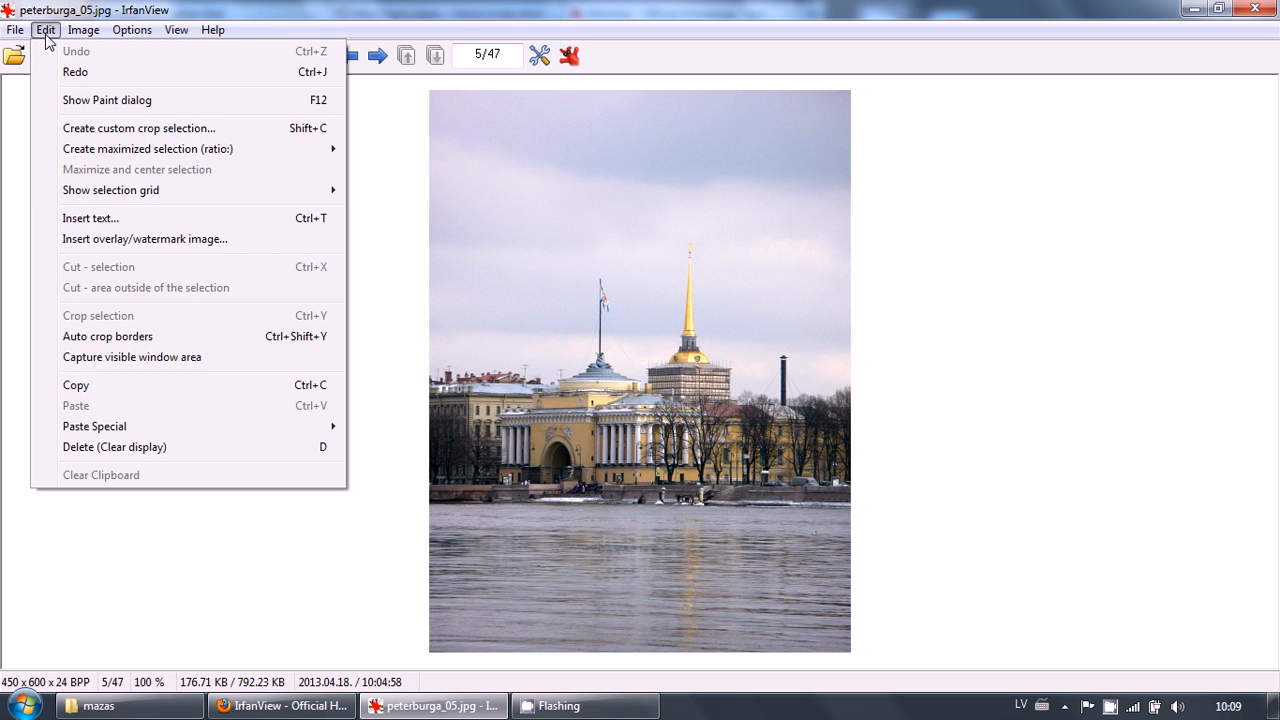
click(85, 101)
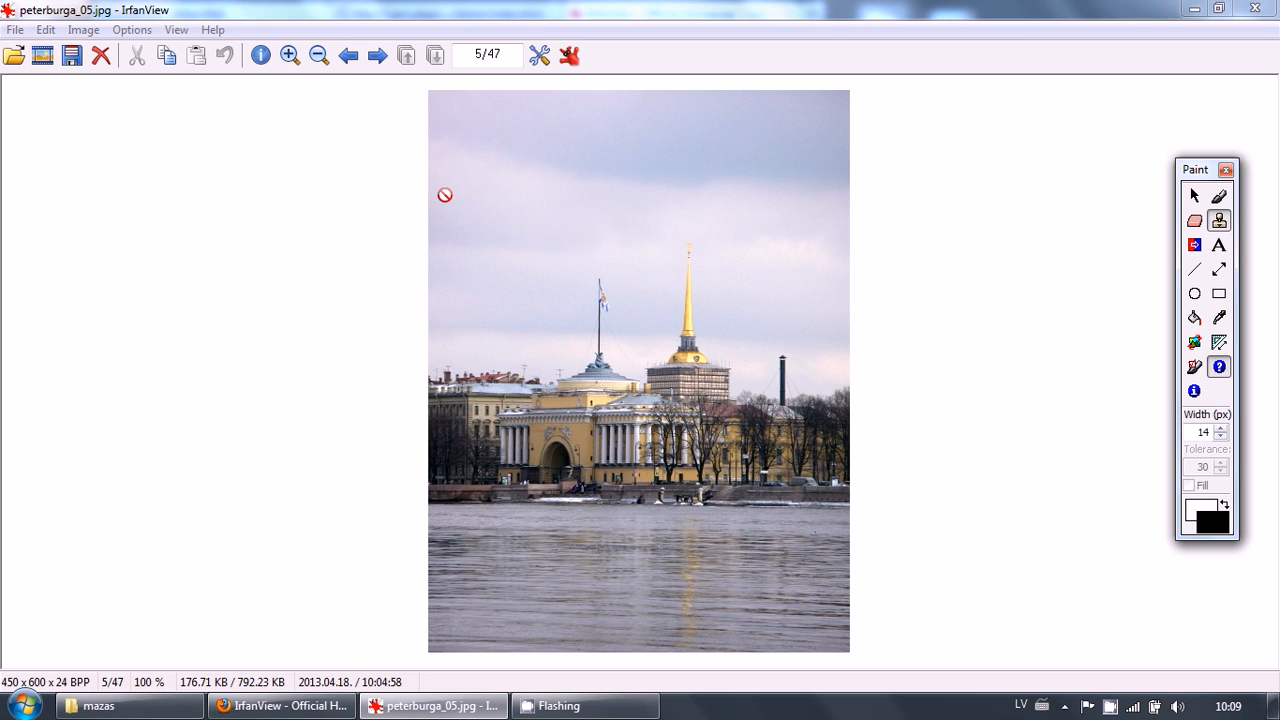
drag(1193, 179, 999, 167)
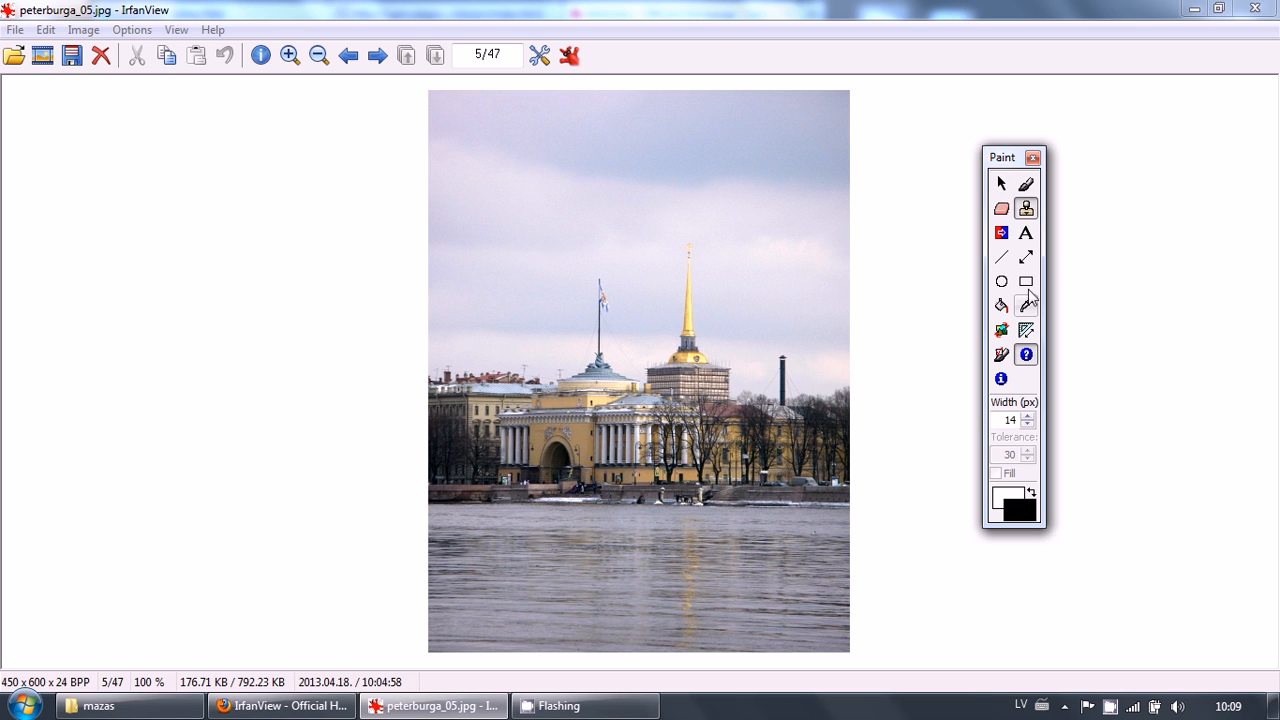
Select the Arrow tool and set the drawing color to red
click(1026, 258)
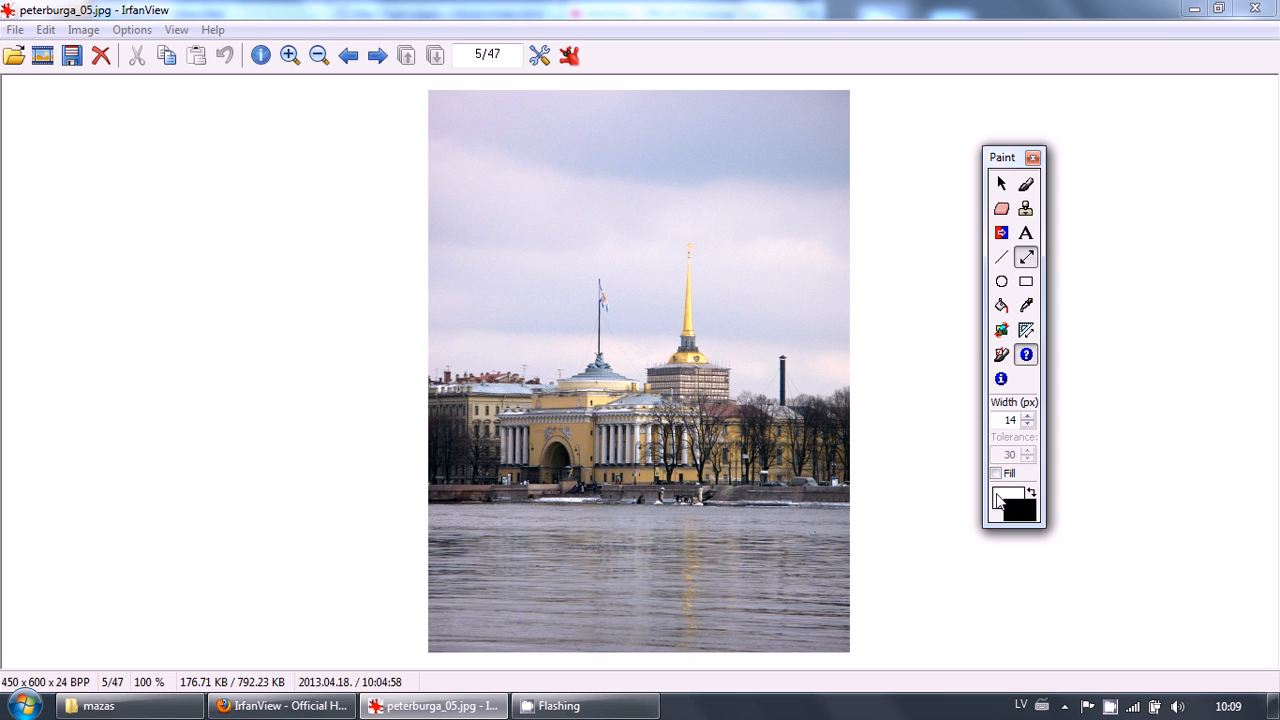
click(1019, 512)
click(850, 245)
click(872, 456)
click(1029, 416)
click(1028, 424)
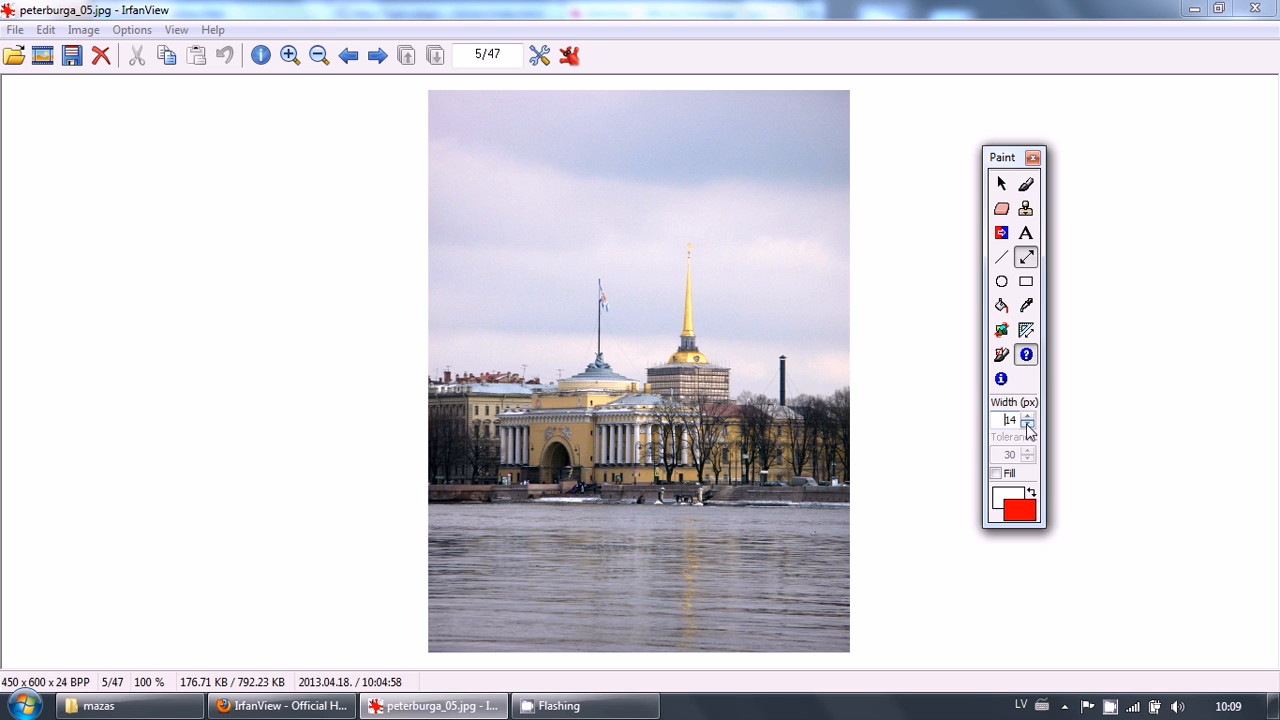
click(996, 473)
click(996, 473)
Draw a horizontal red arrow across the water pointing right
click(1001, 184)
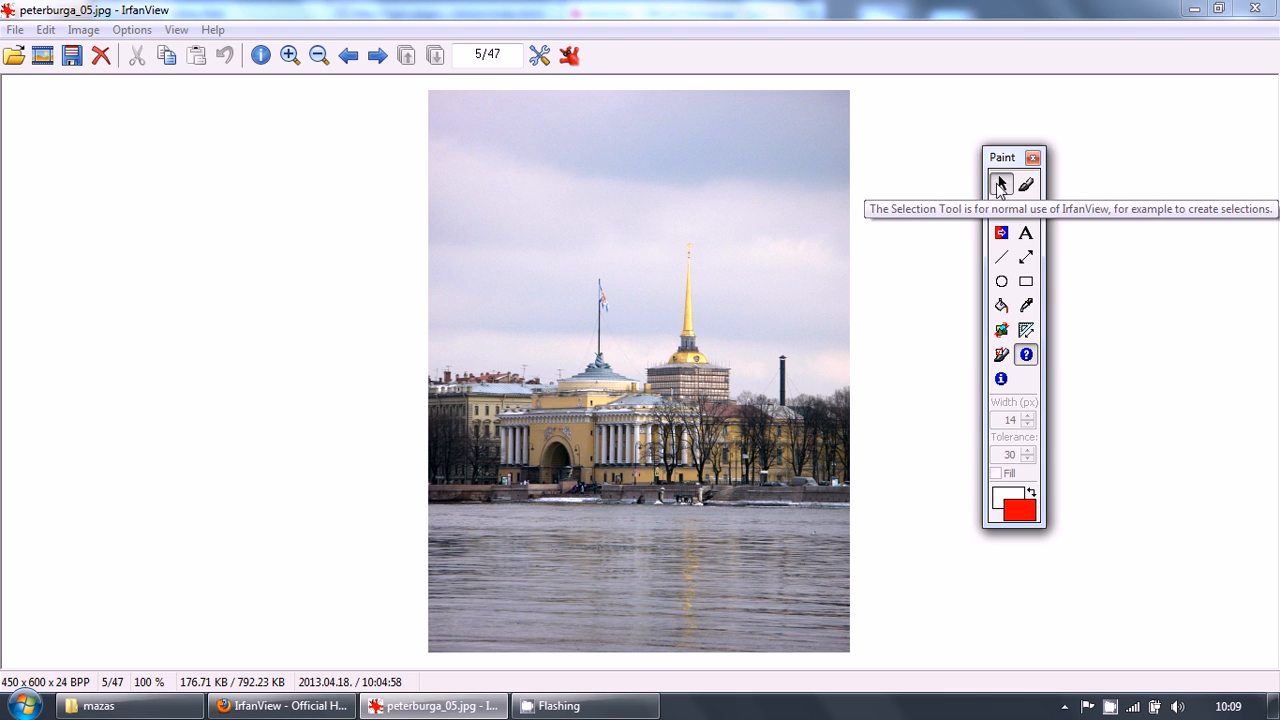
click(1026, 257)
mouse_move(538, 531)
mouse_down()
mouse_move(730, 554)
mouse_move(776, 539)
mouse_up()
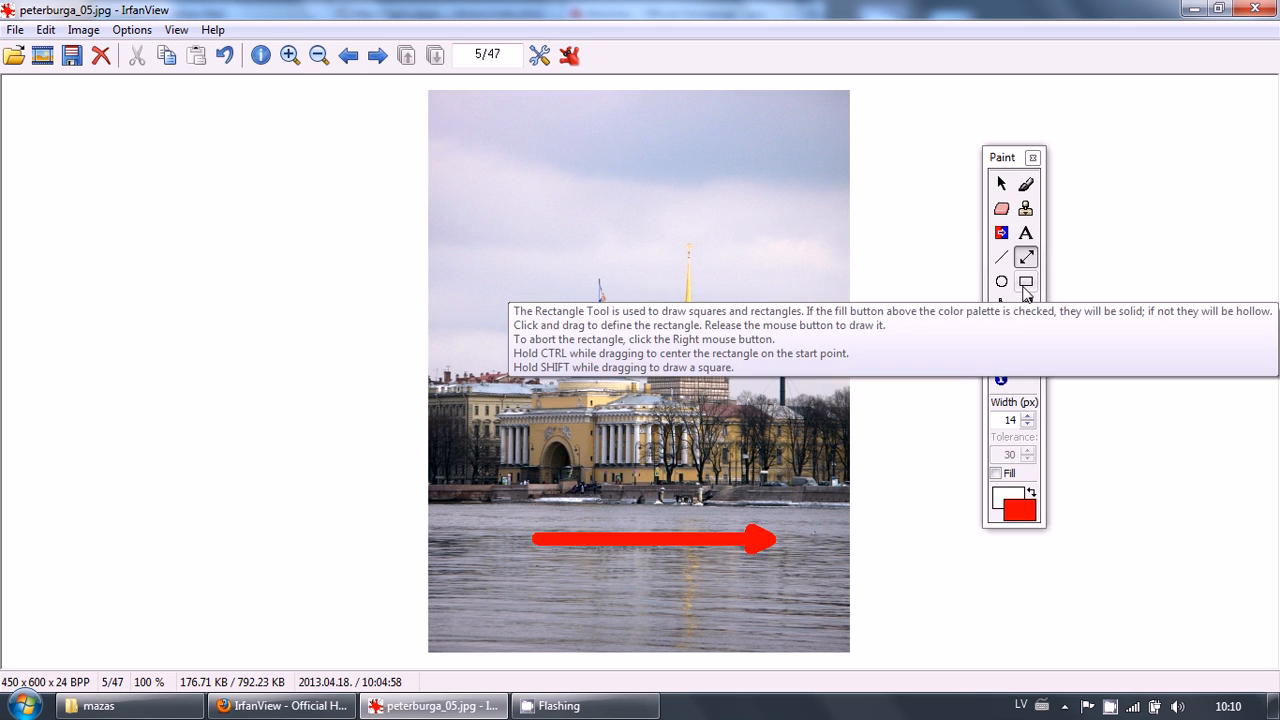
Draw a red circle at the arrow's tip with the Ellipse tool, then enable the Fill option
click(1002, 283)
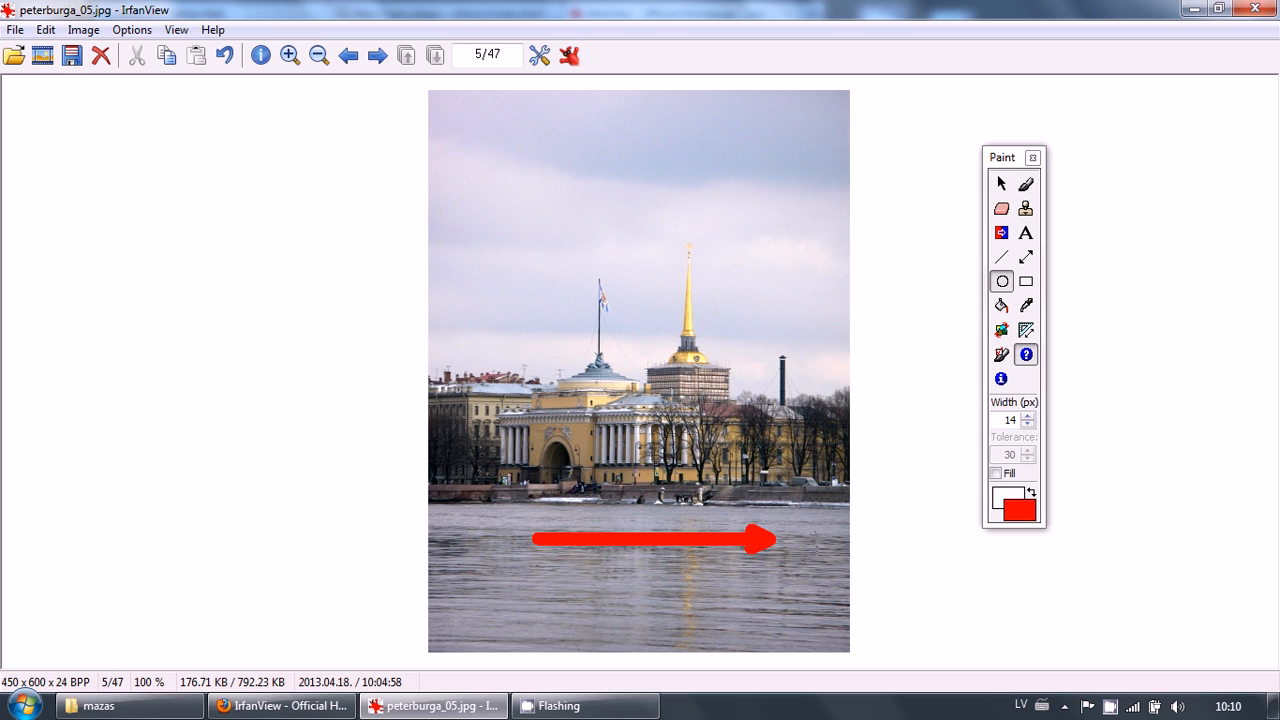
drag(789, 507, 838, 555)
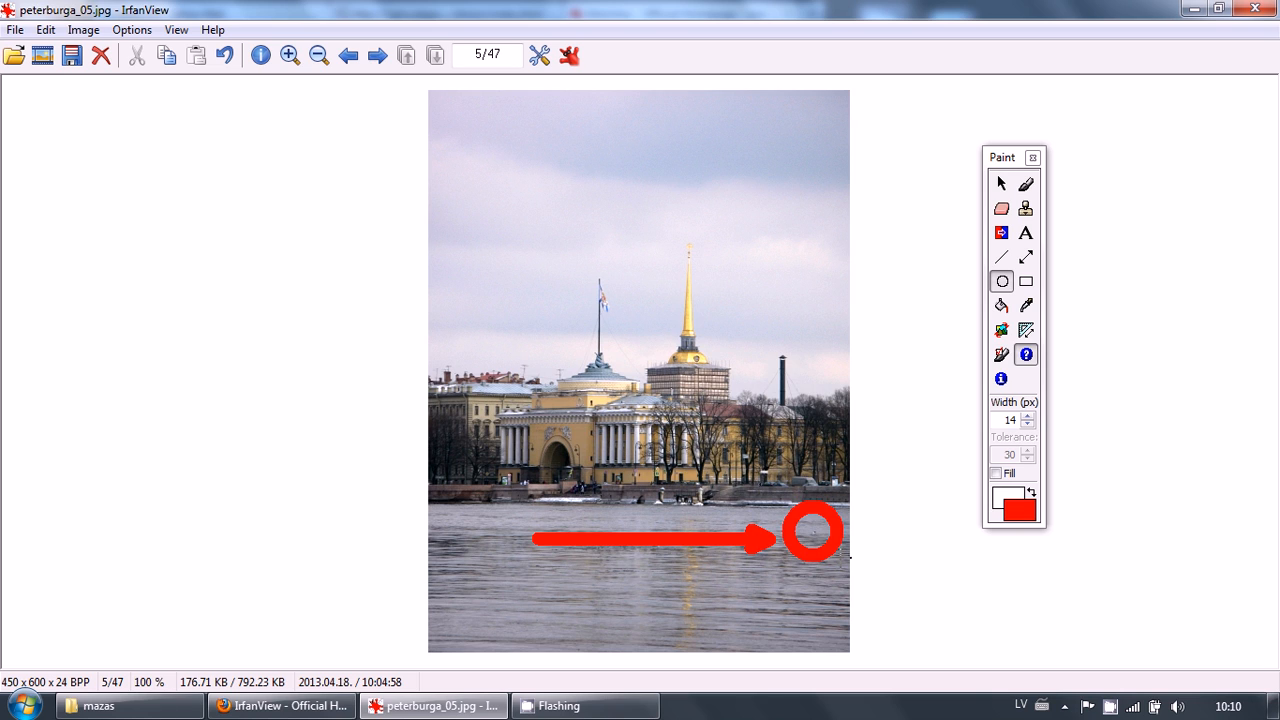
click(996, 473)
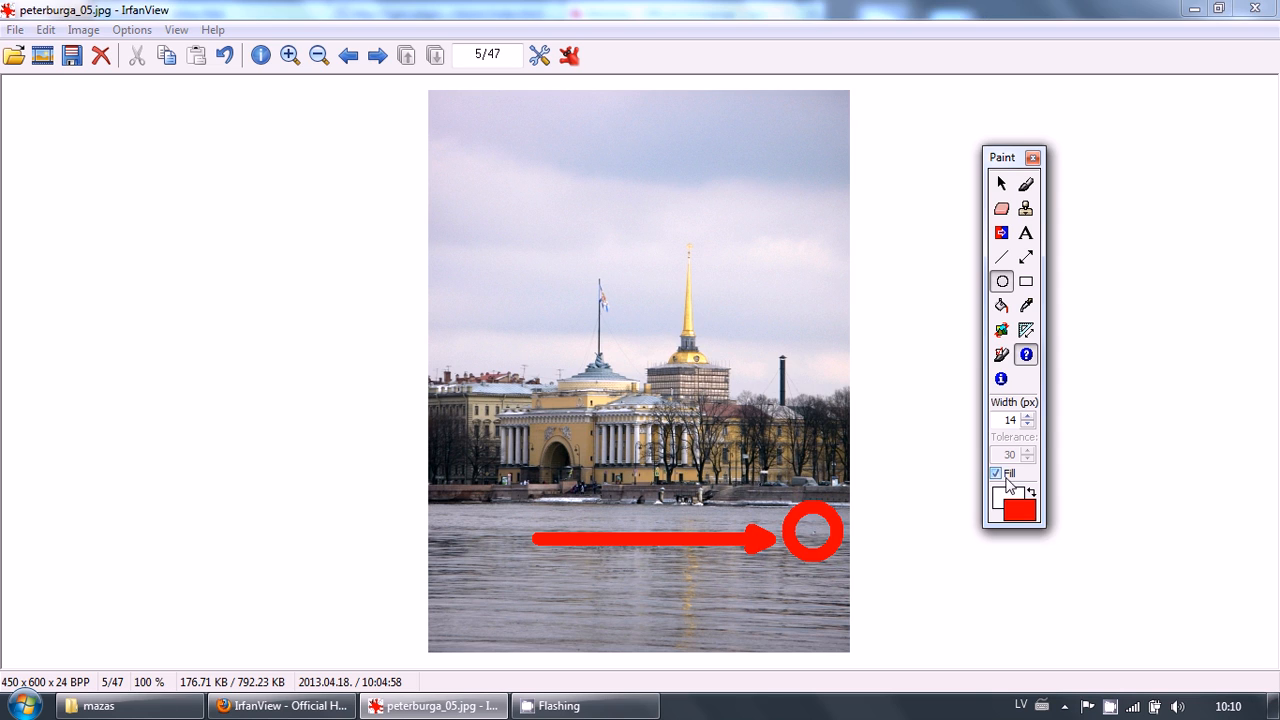
Draw a filled rectangle with the Rectangle tool over the building right of the dome, then close the Paint dialog
click(1025, 283)
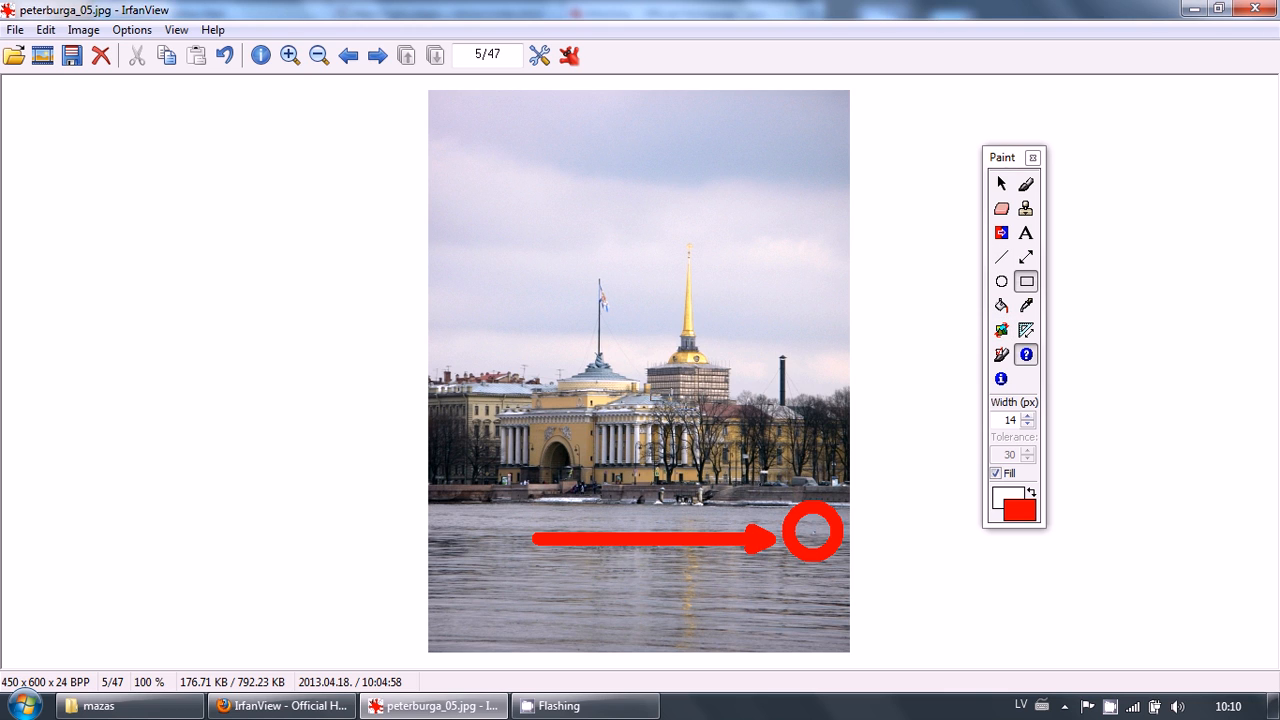
drag(651, 391, 783, 463)
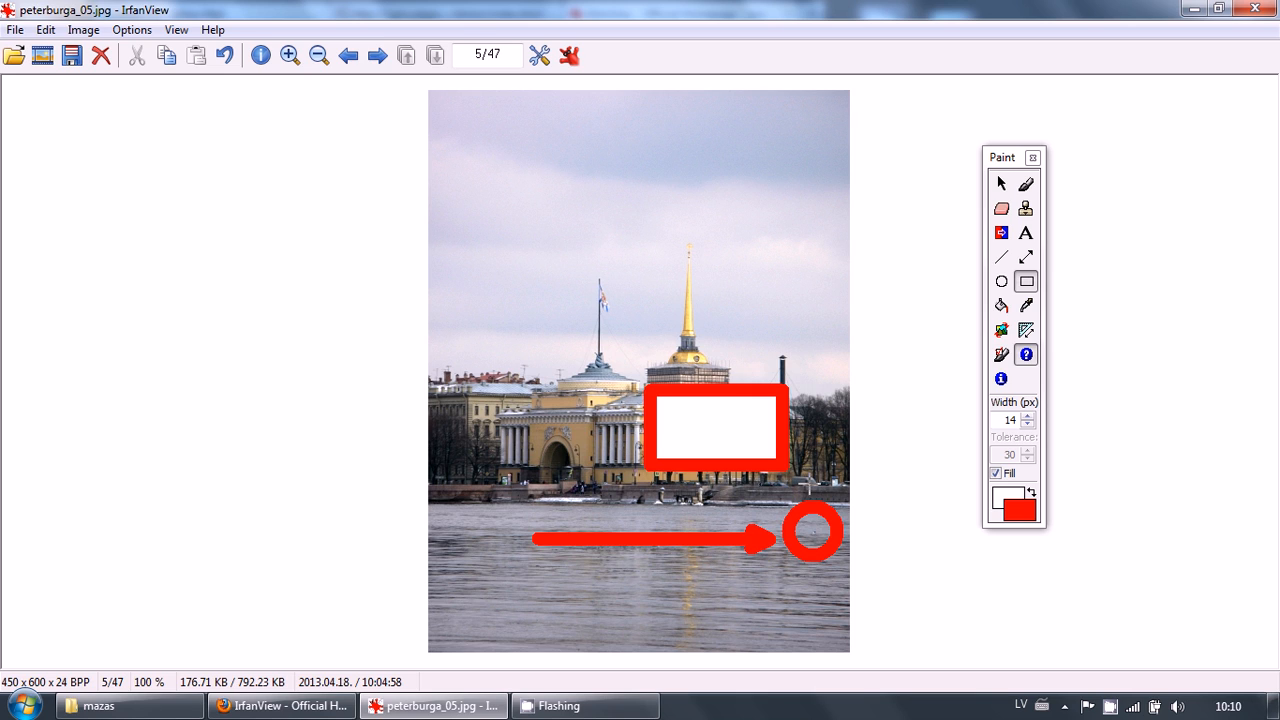
click(1033, 158)
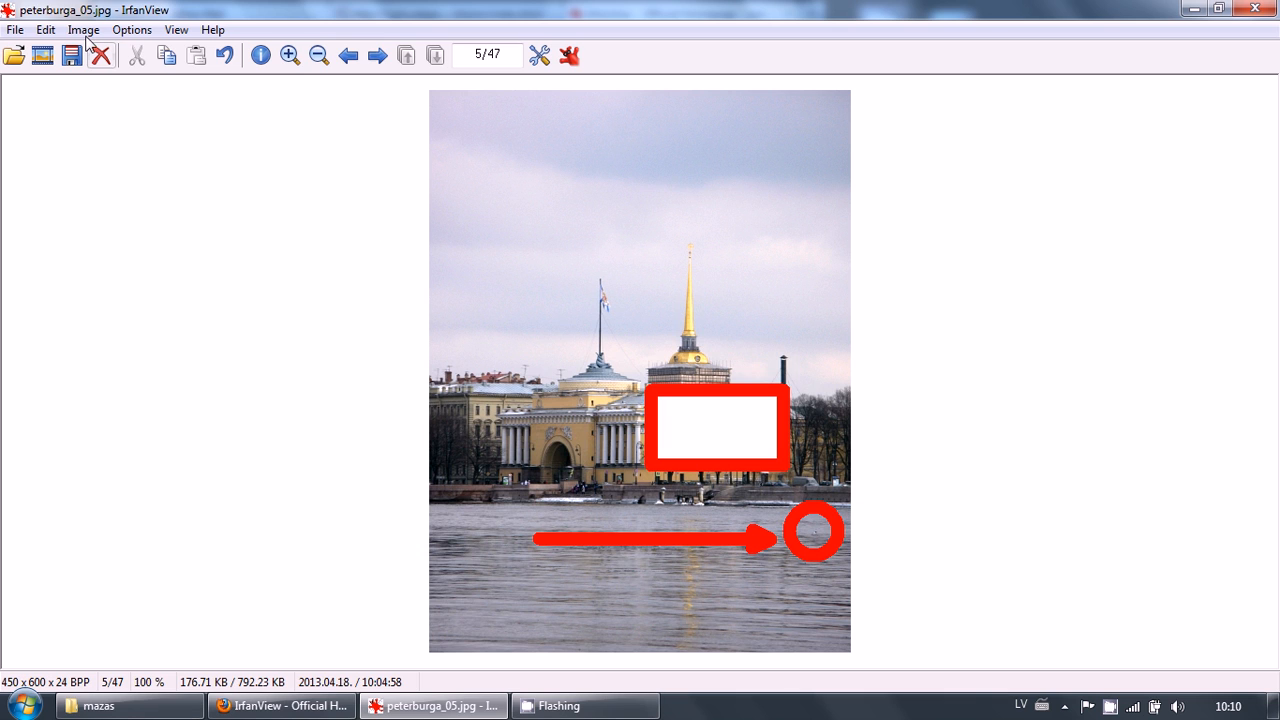
click(45, 31)
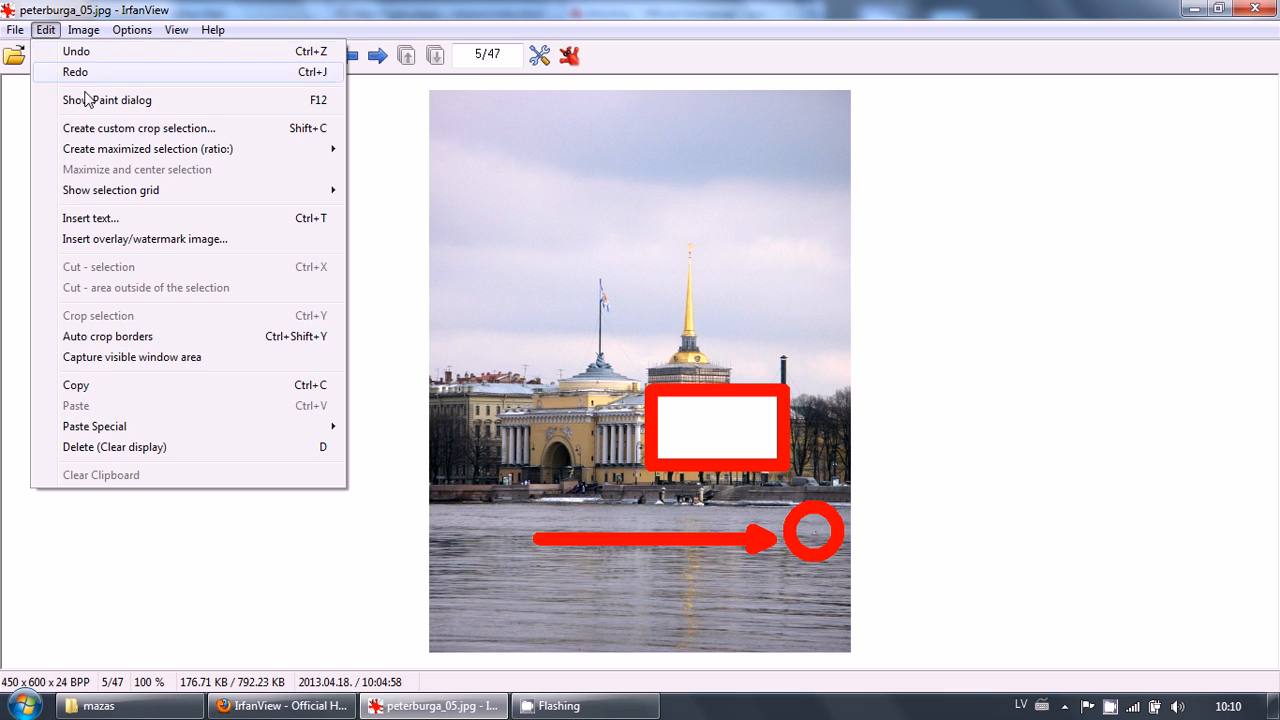
mouse_move(167, 197)
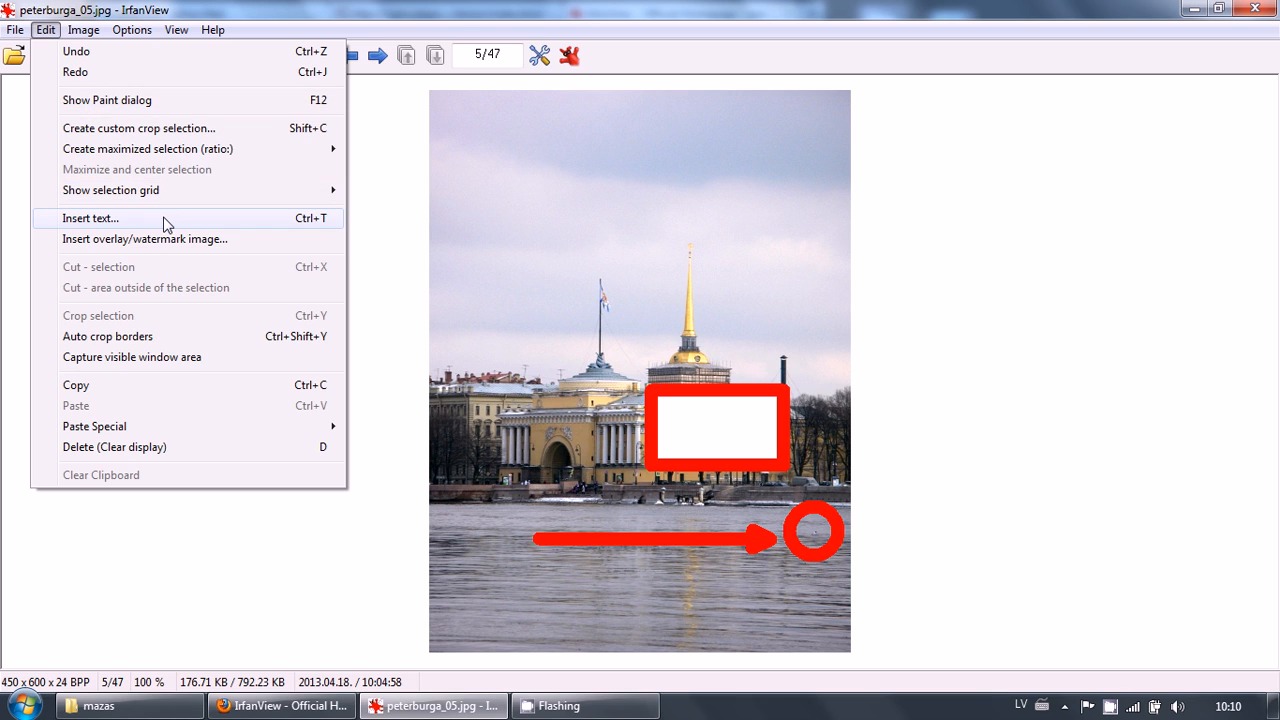
click(46, 30)
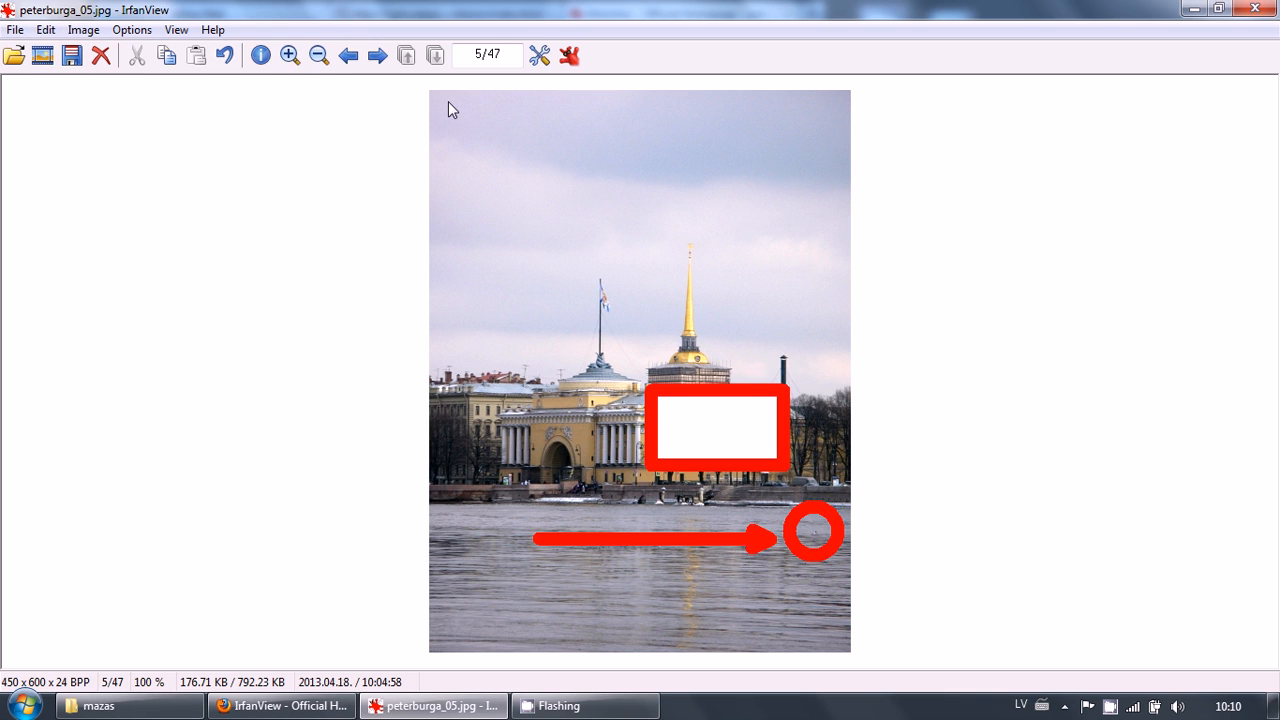
Select an area about 206 x 90 px in the upper-left sky and insert the overlay text "Teksts" there
drag(445, 105, 638, 190)
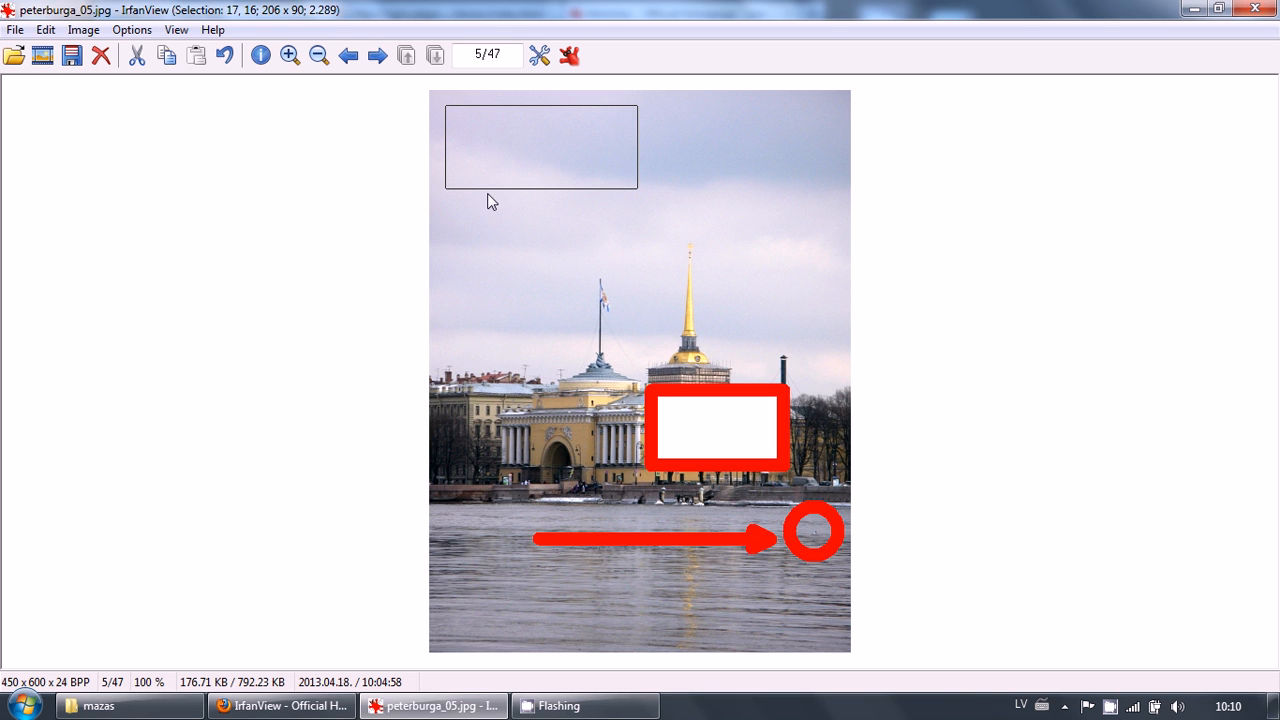
click(46, 30)
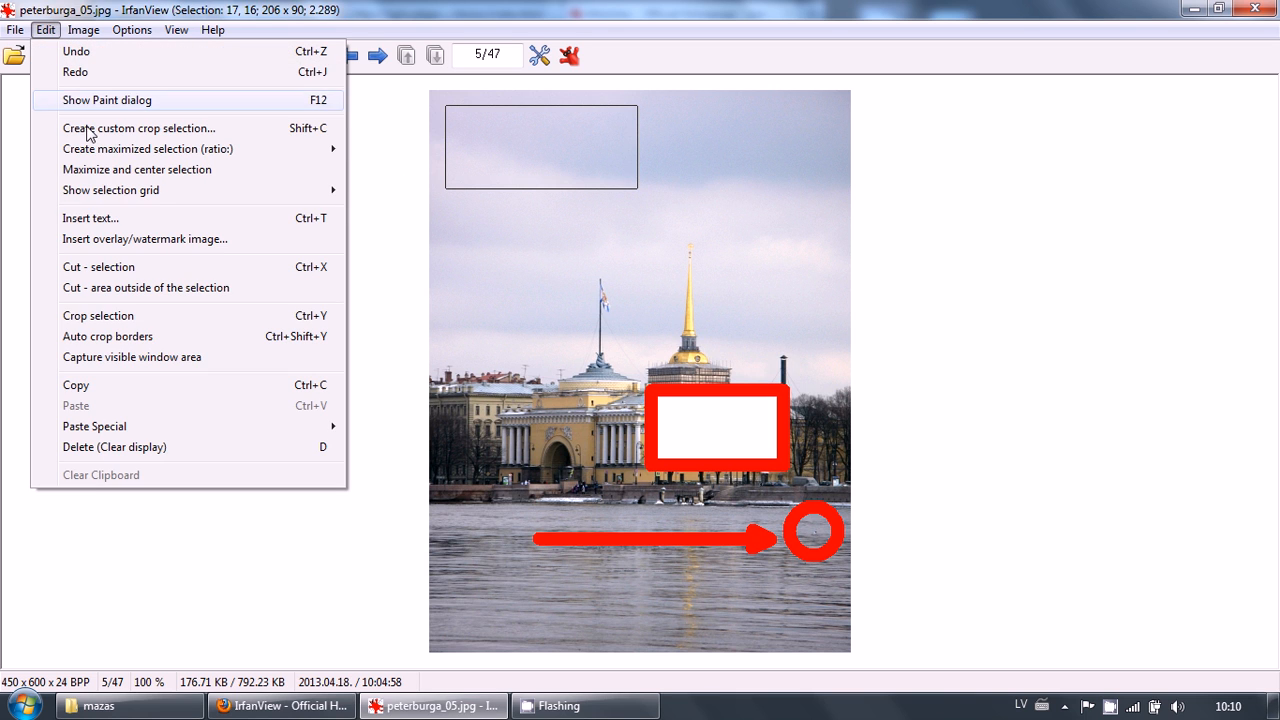
click(90, 218)
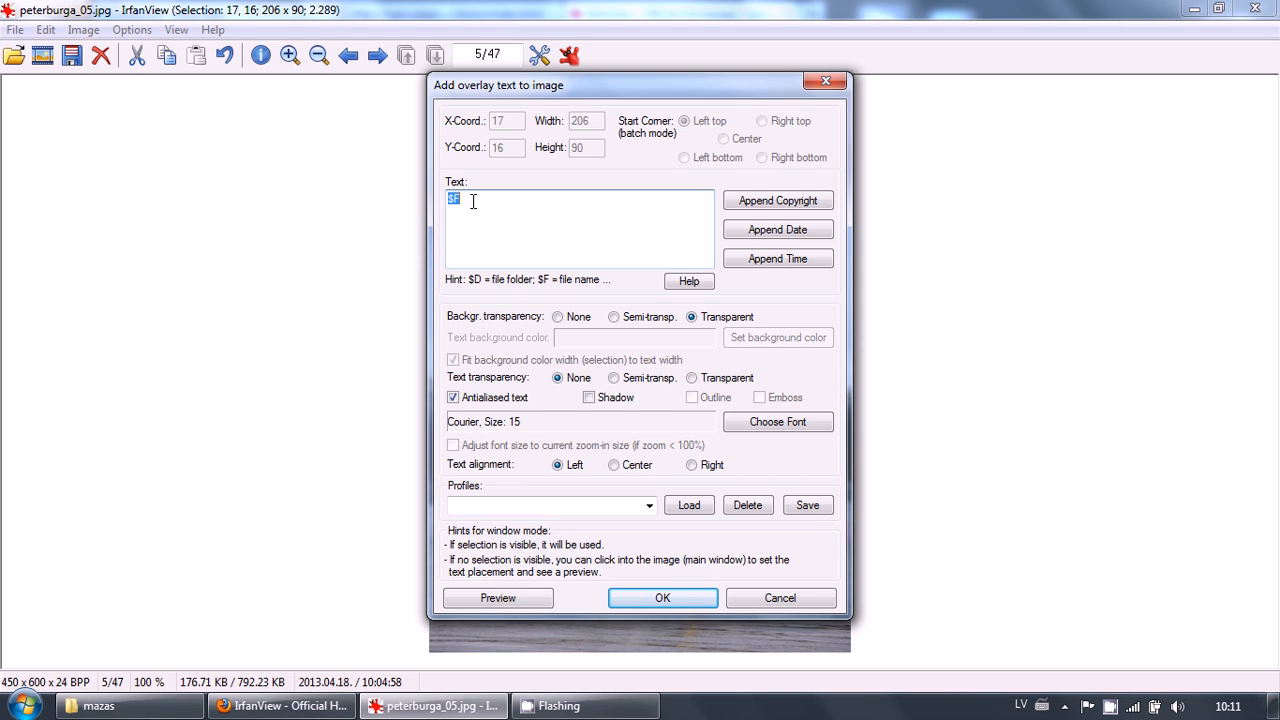
text(Teksts)
drag(666, 89, 956, 98)
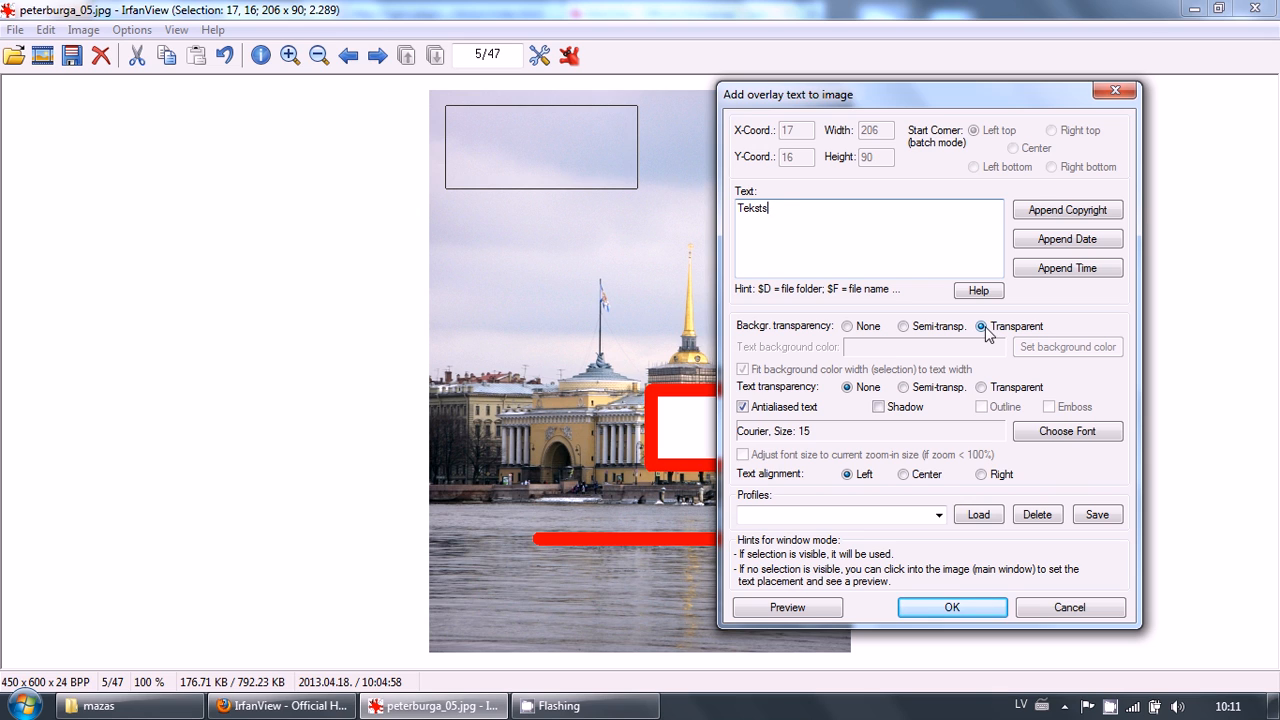
Set the overlay text font size to 20, preview the text, and apply it to the image
click(847, 327)
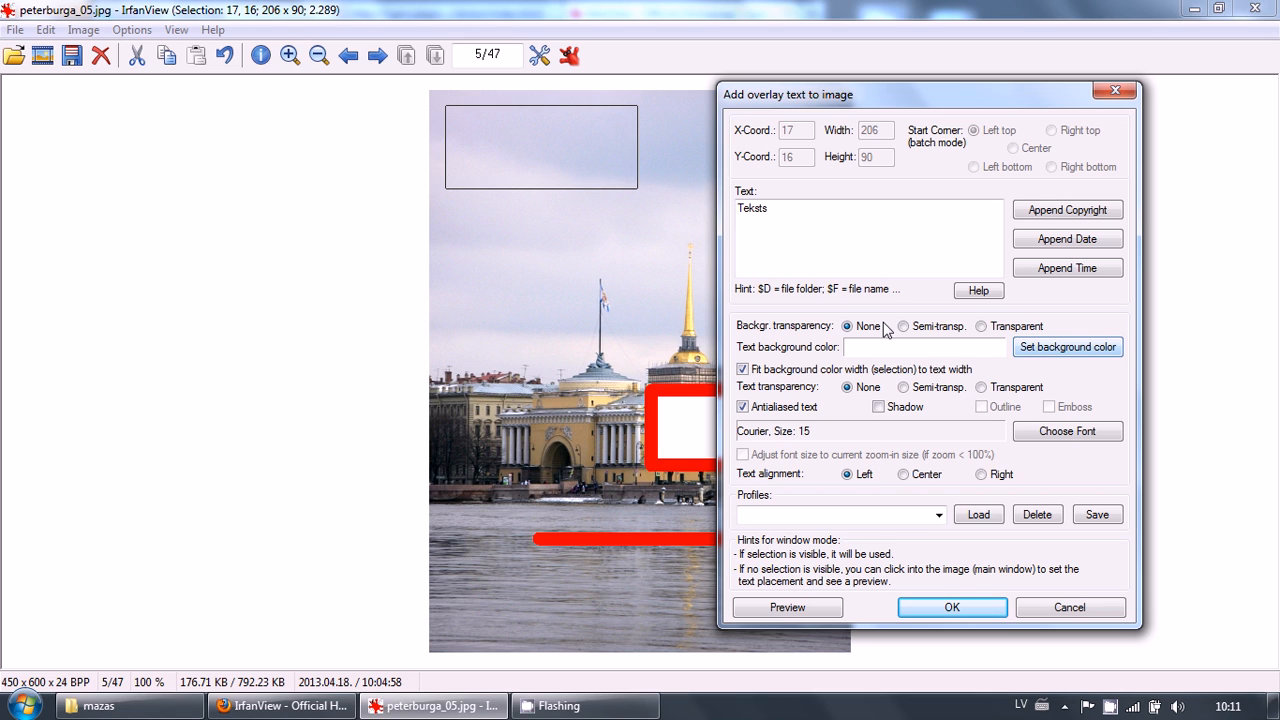
click(981, 327)
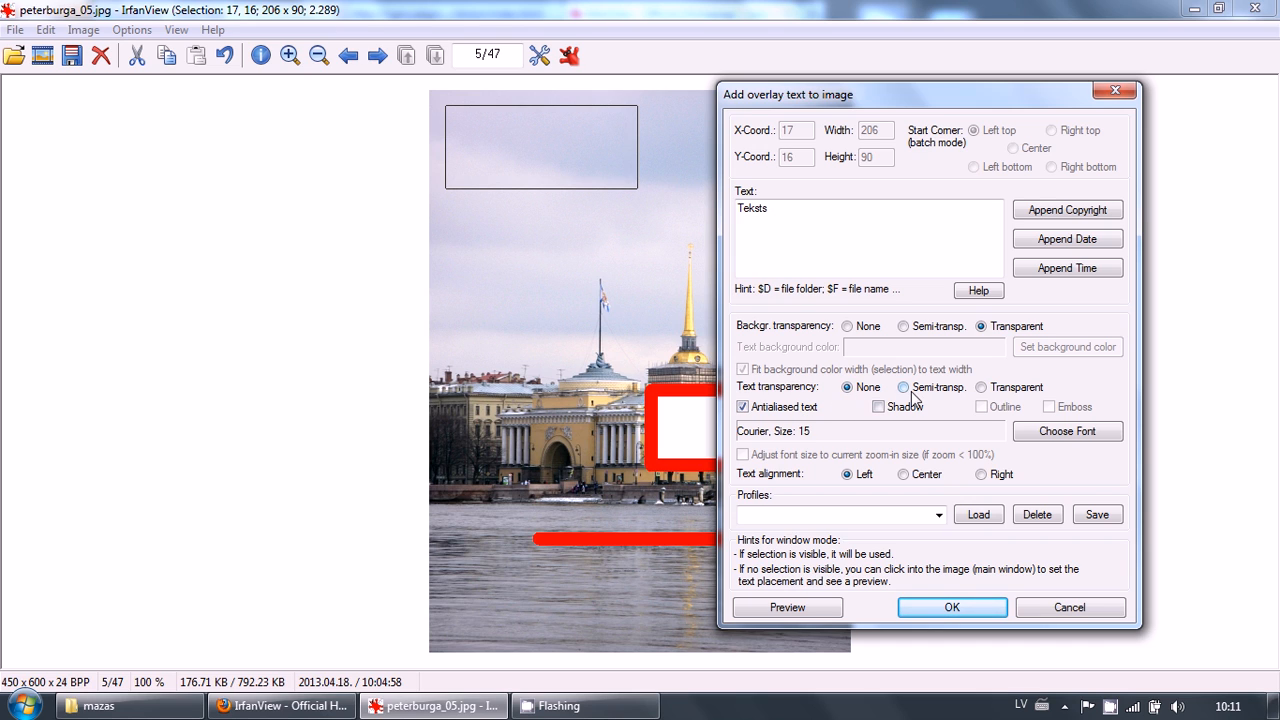
click(1040, 437)
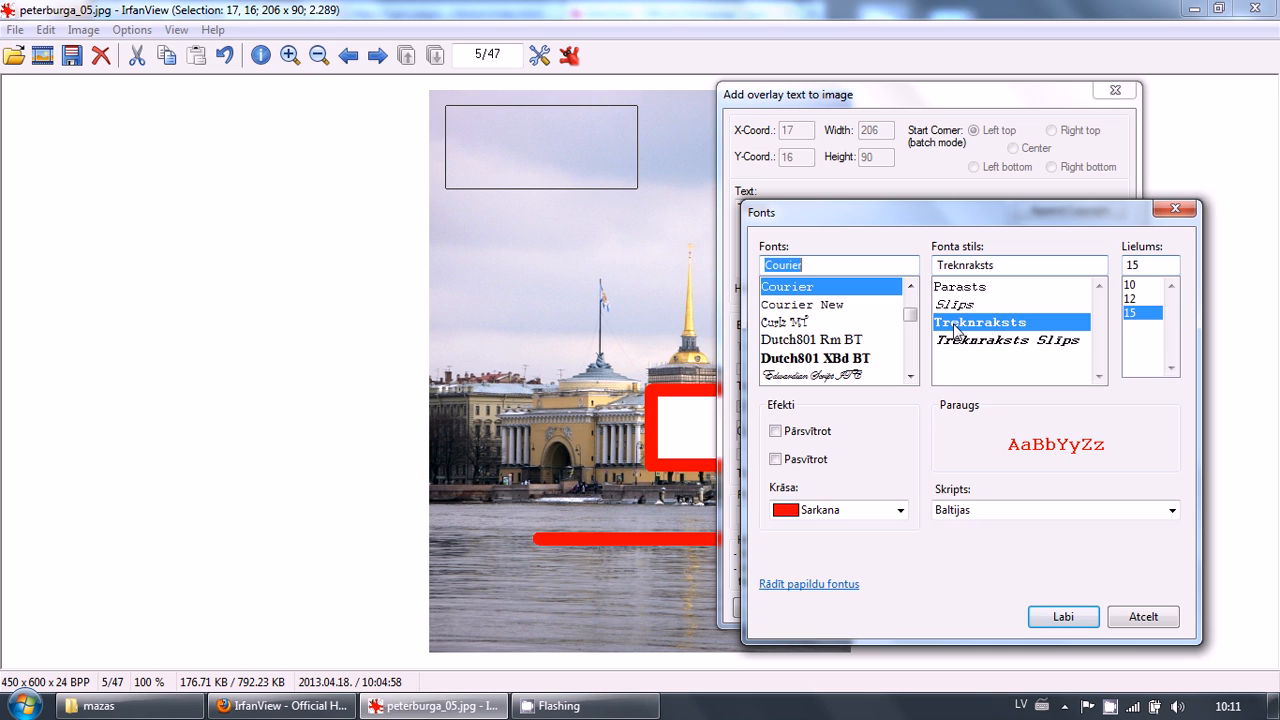
click(1130, 266)
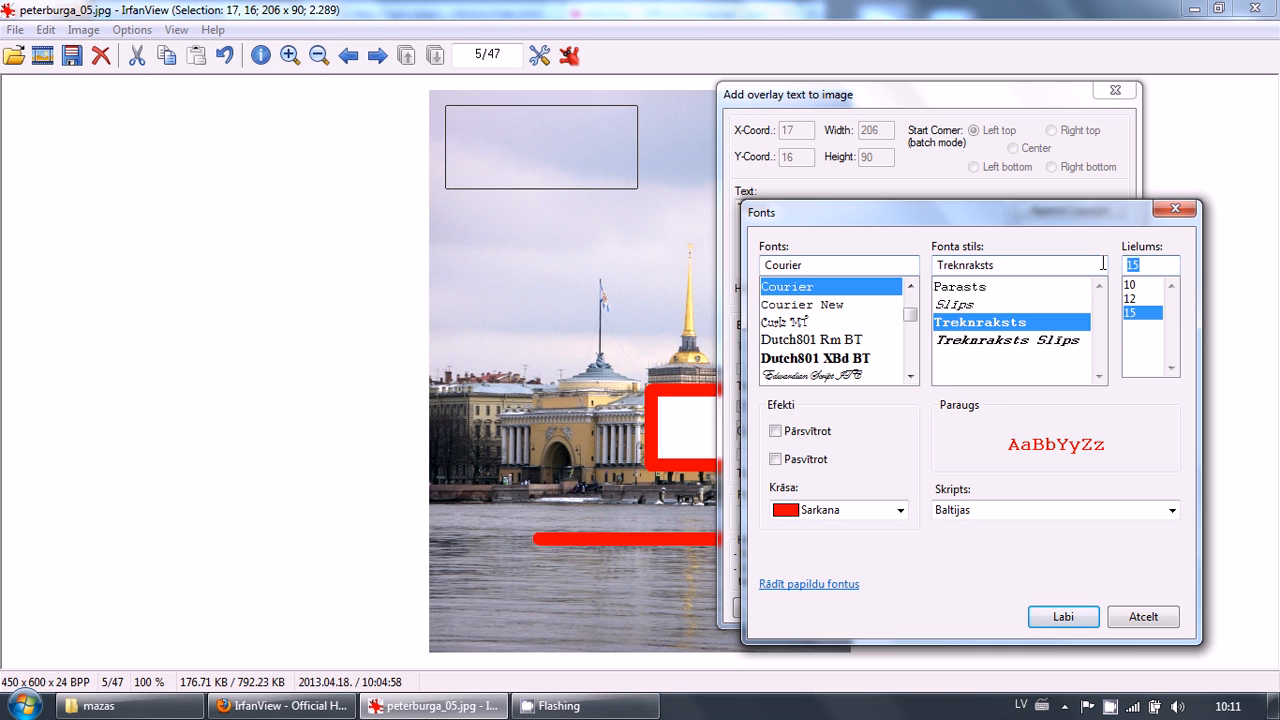
text(20)
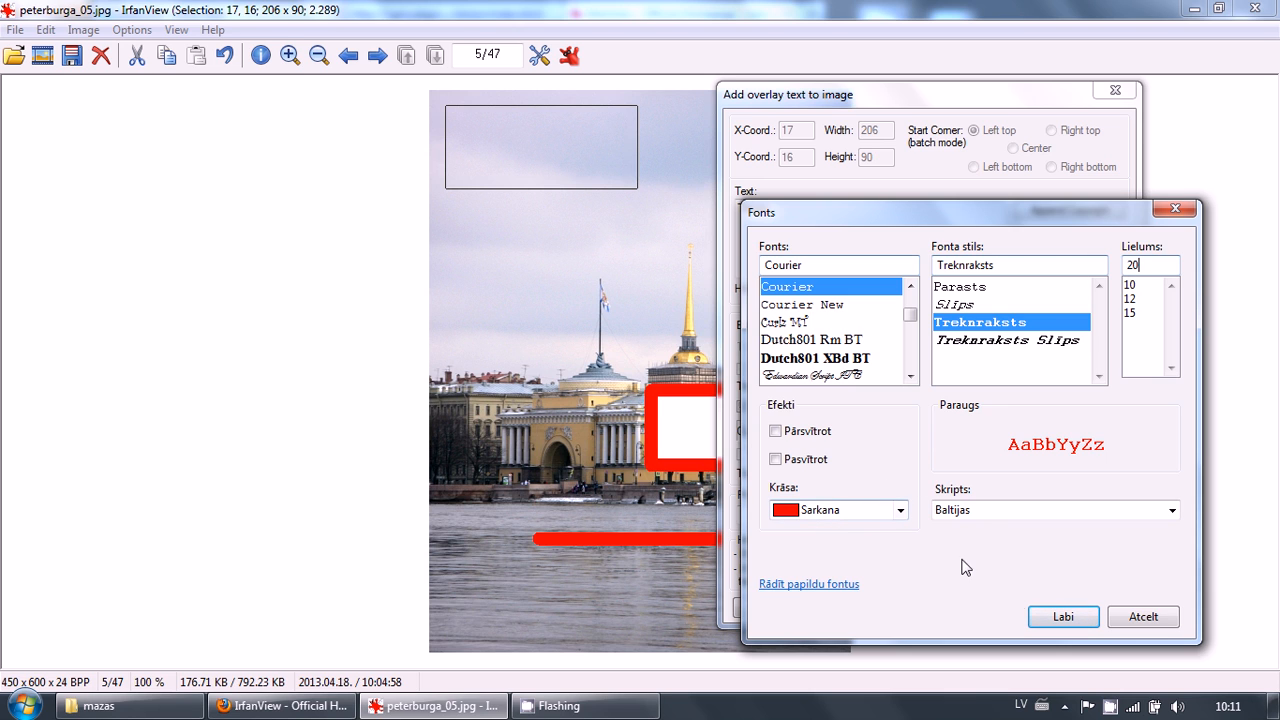
click(1047, 625)
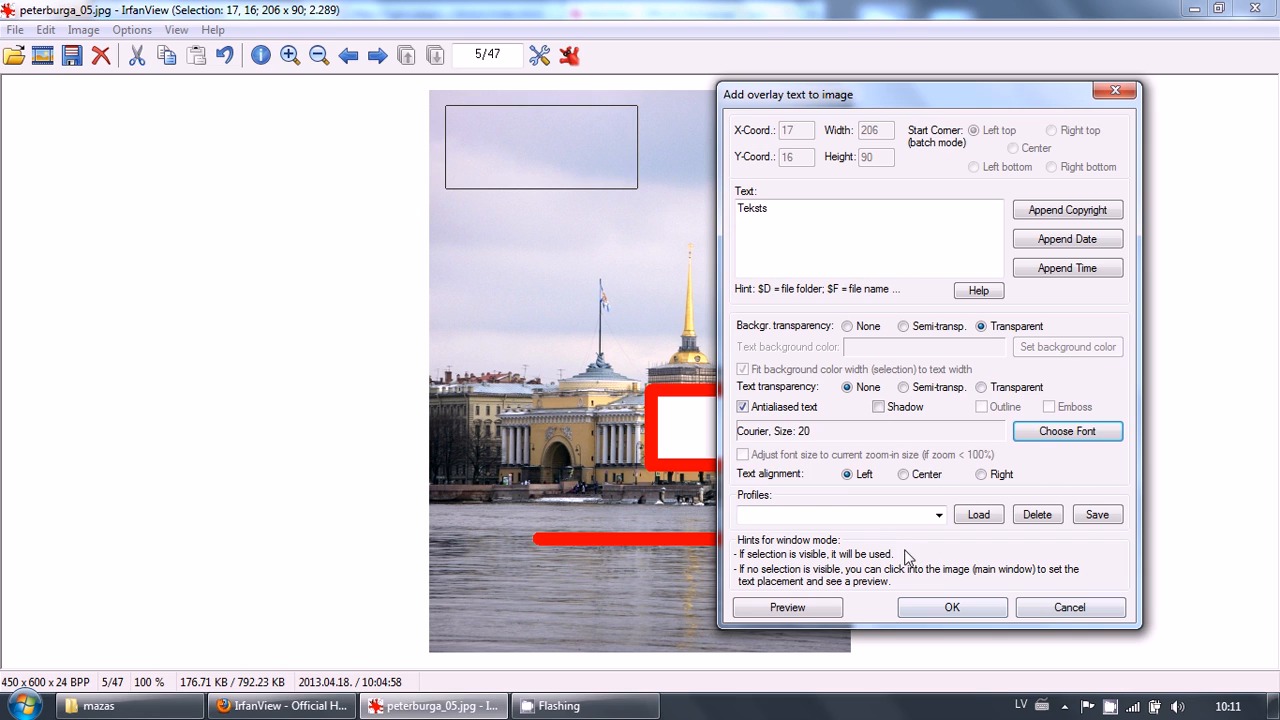
click(808, 612)
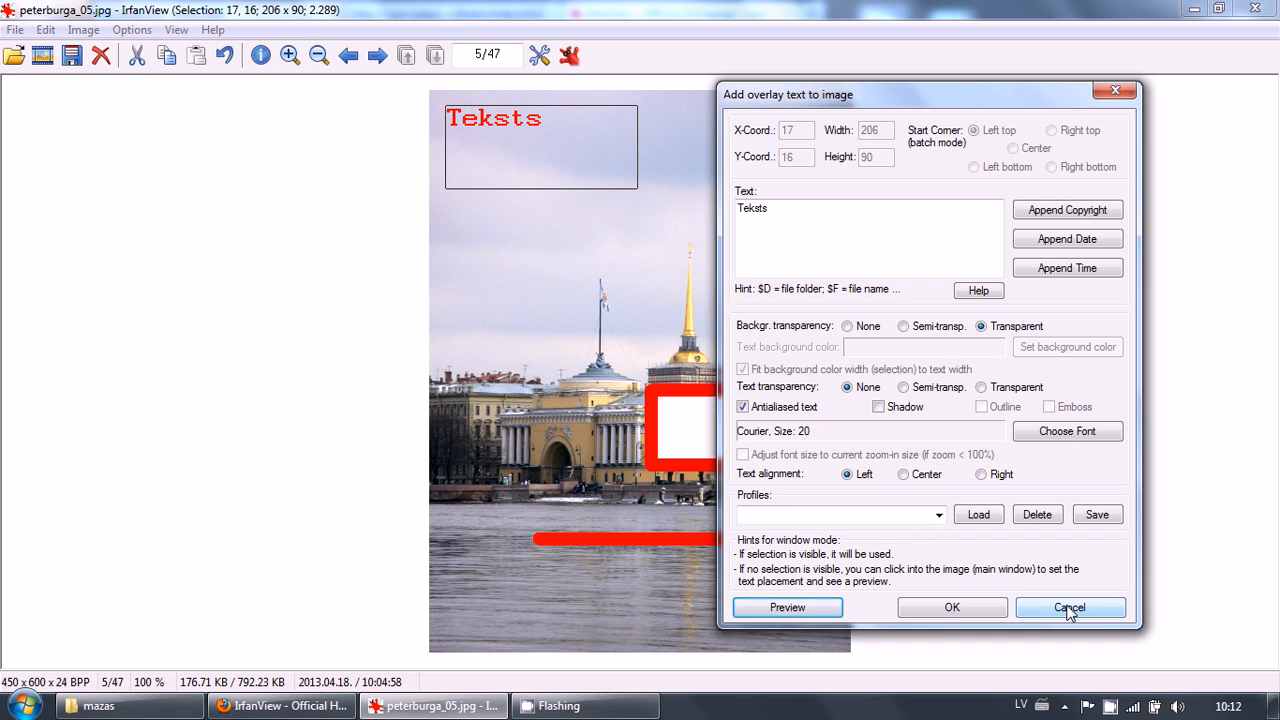
click(979, 612)
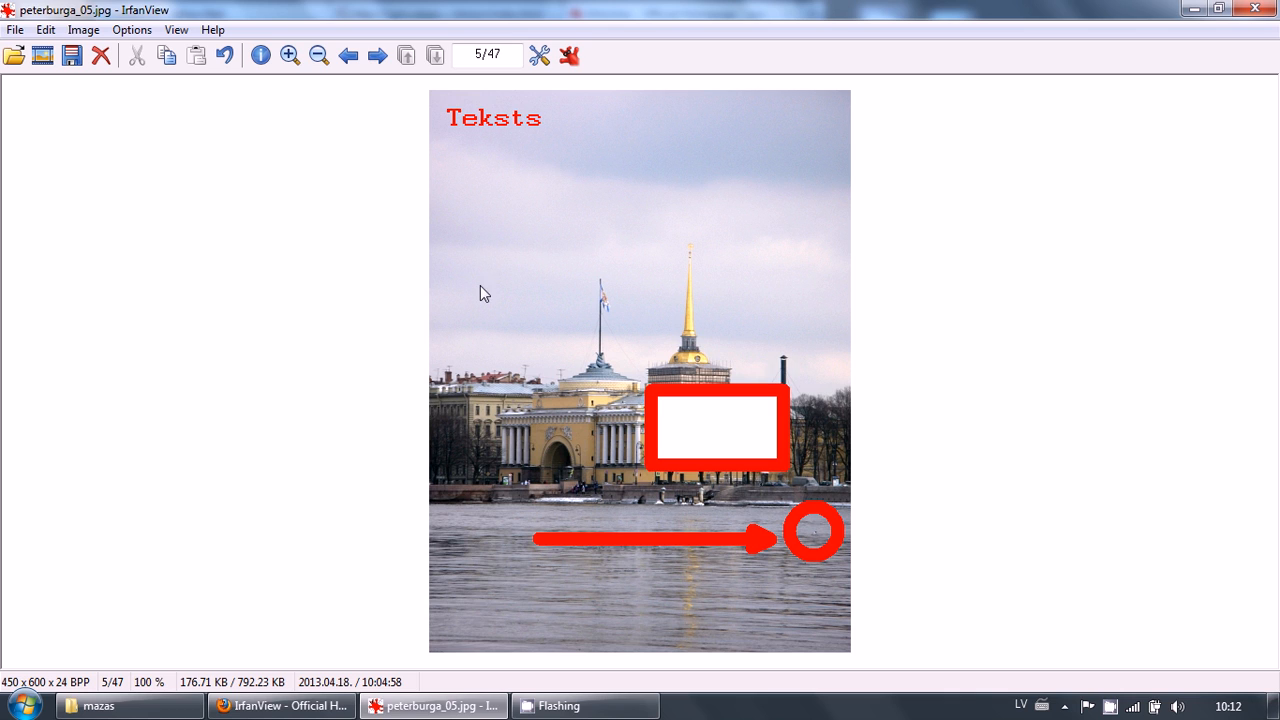
Select an area about 179 x 310 px around the domed building and crop the image to it
click(475, 238)
drag(475, 238, 640, 521)
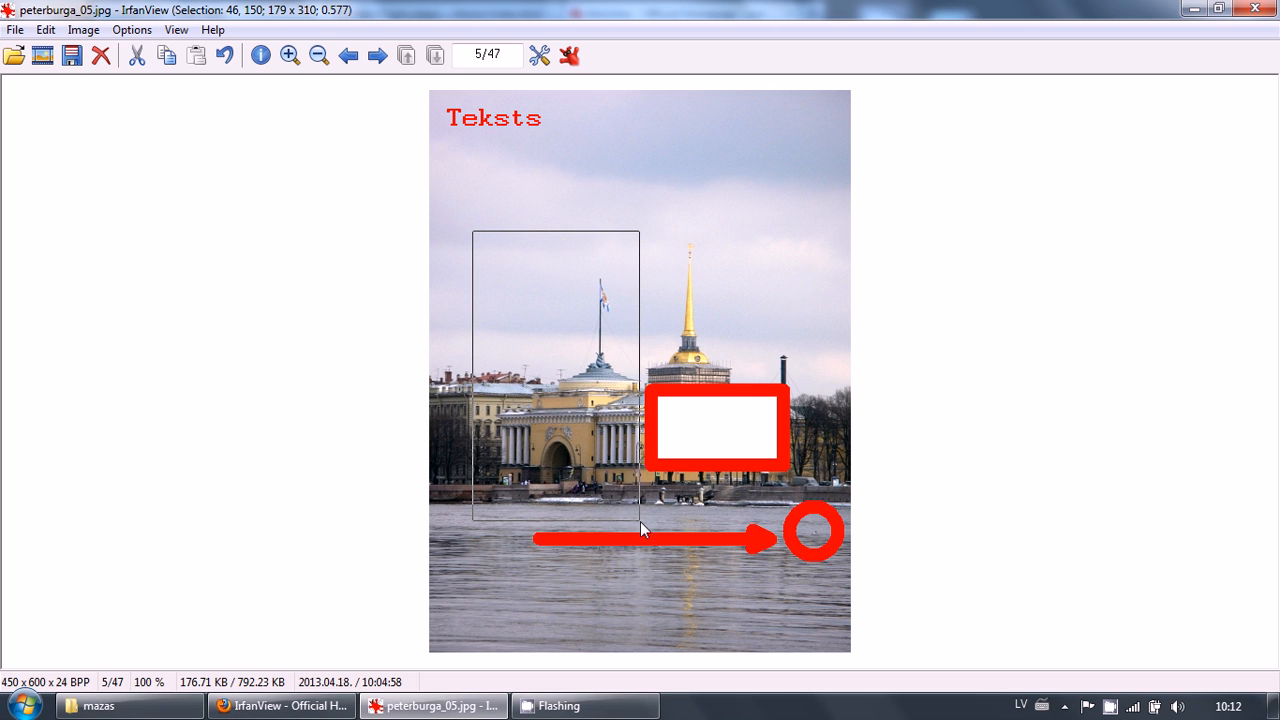
click(46, 30)
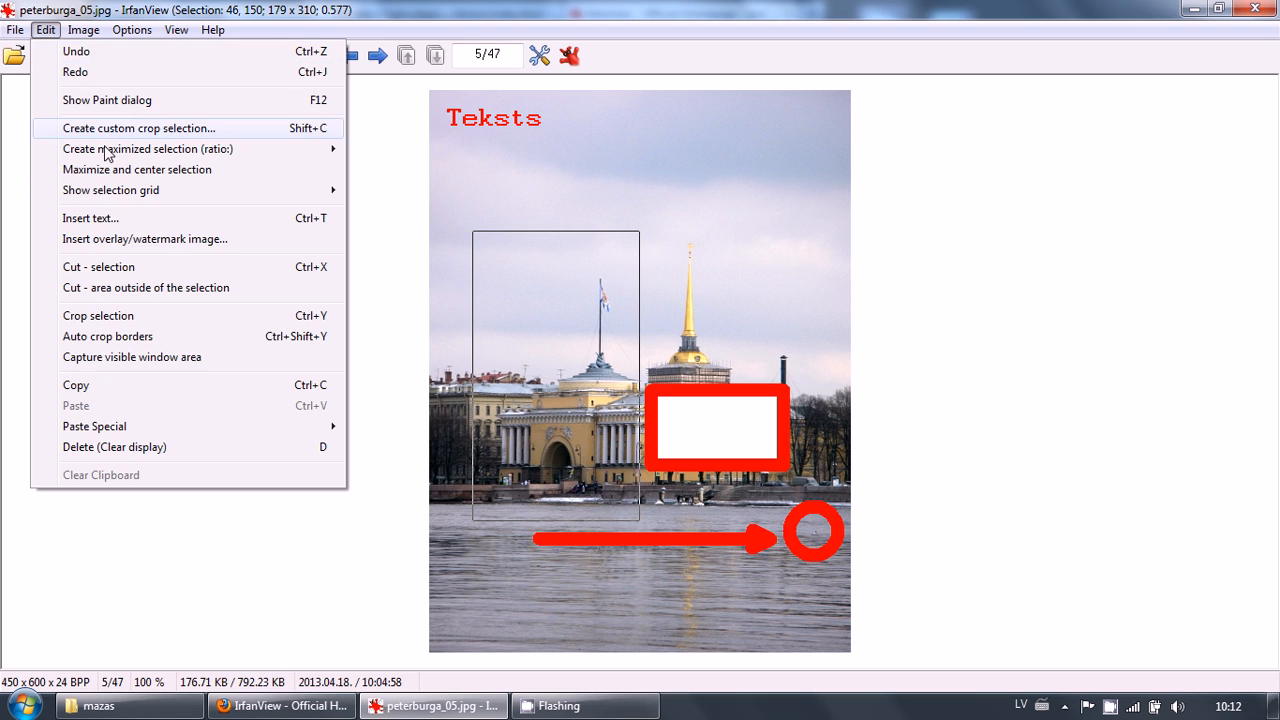
click(144, 321)
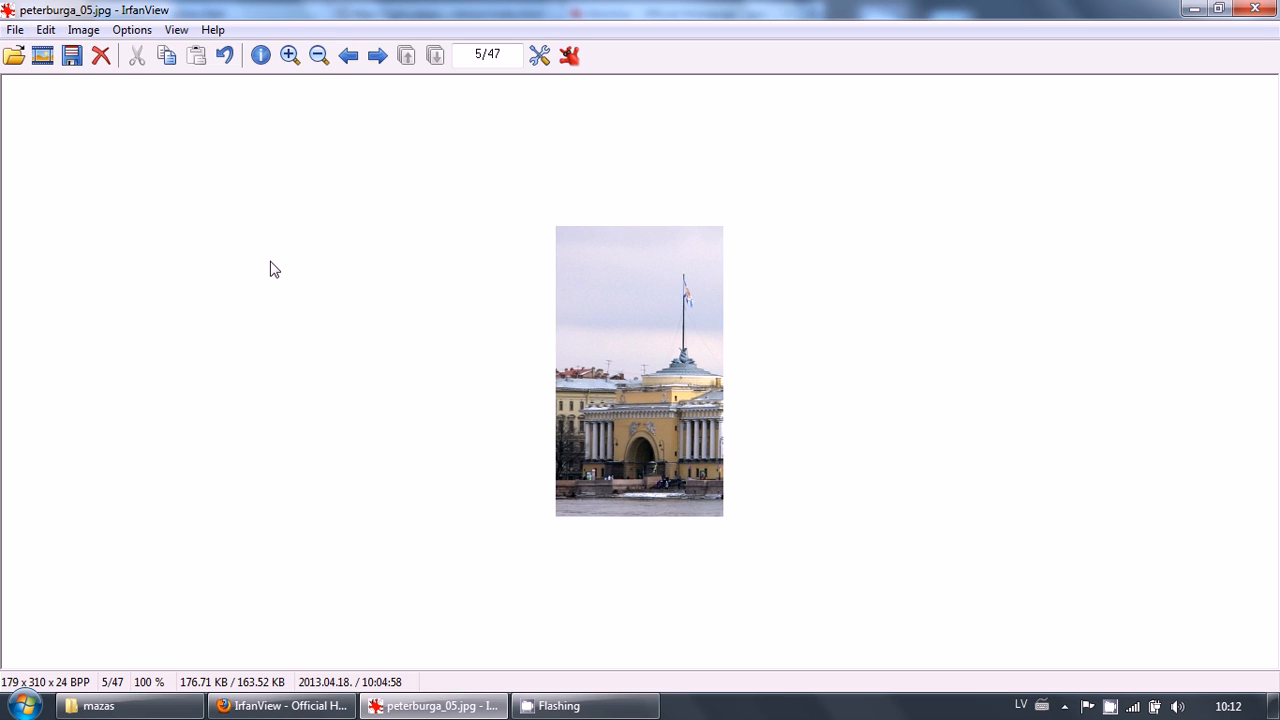
click(48, 30)
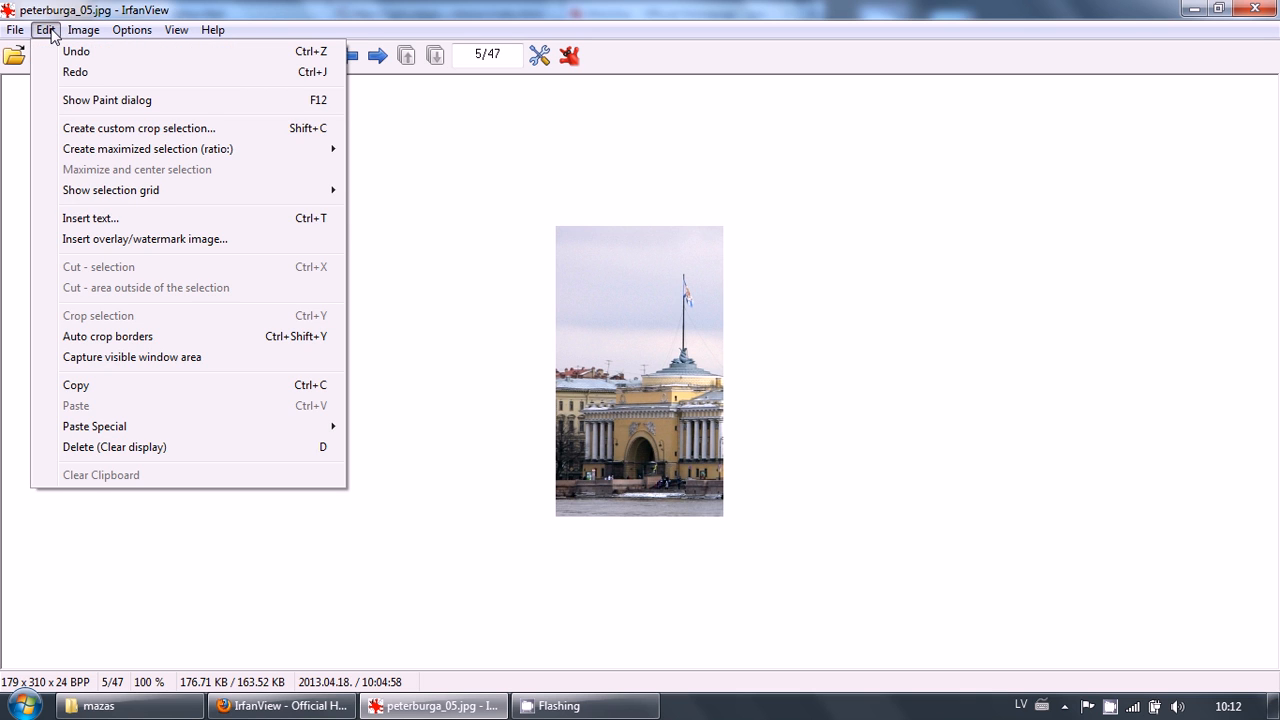